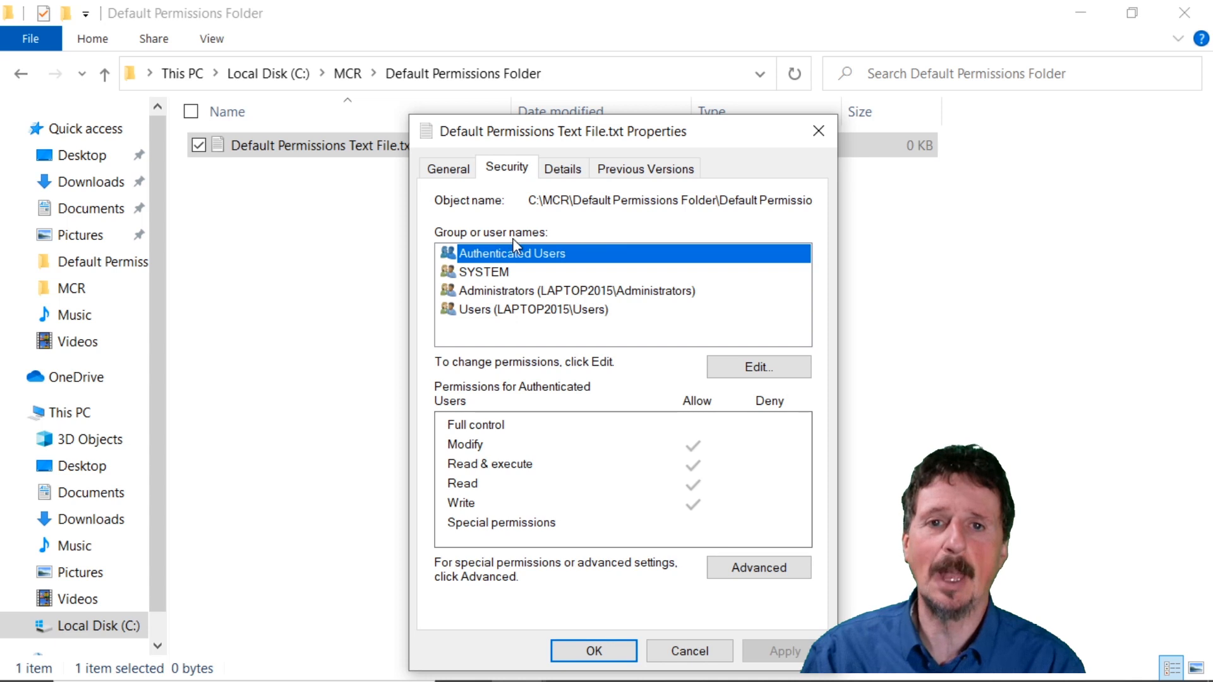
Review the permissions of Authenticated Users, SYSTEM, Administrators and Users on Default Permissions Text File.txt.
{"action": "left_click", "coordinate": [542, 272]}
{"action": "left_click", "coordinate": [545, 291]}
{"action": "left_click", "coordinate": [548, 311]}
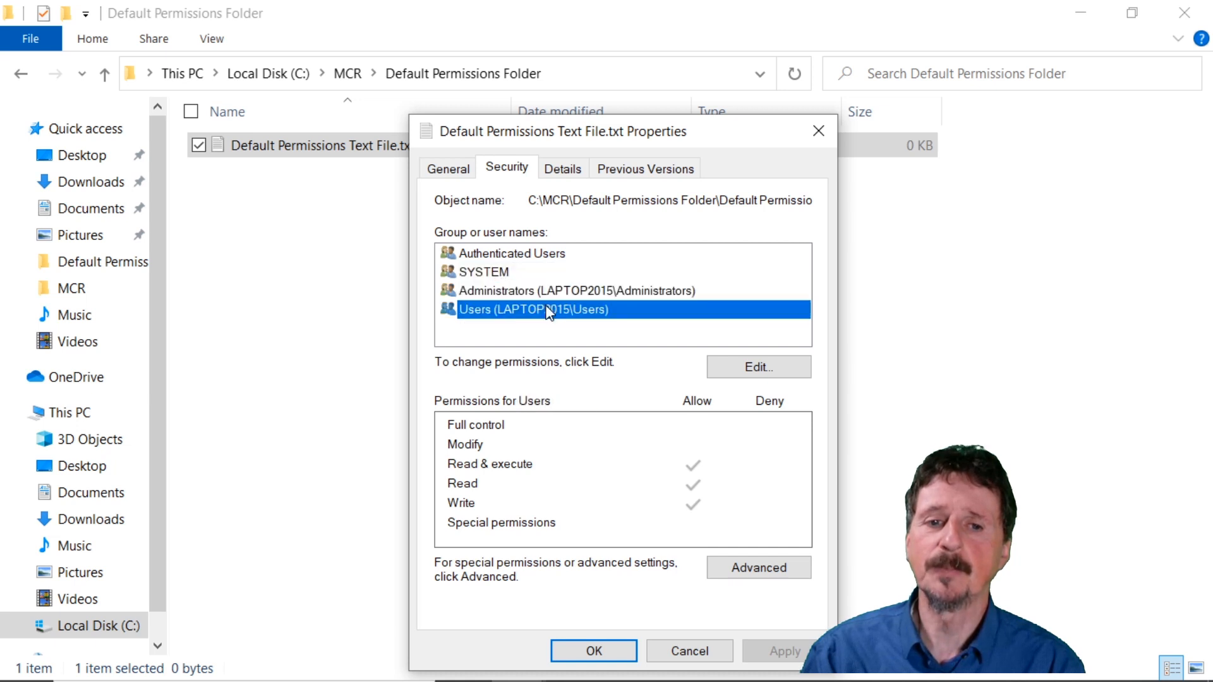
{"action": "left_click", "coordinate": [549, 257]}
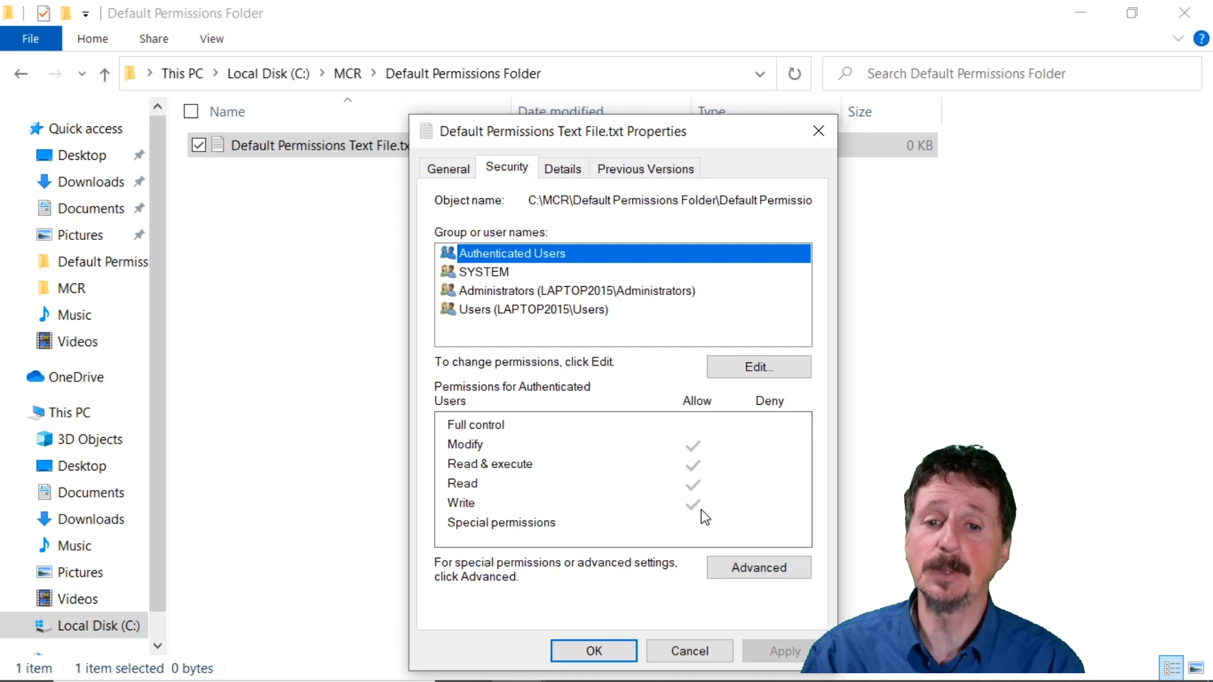
{"action": "left_click", "coordinate": [501, 273]}
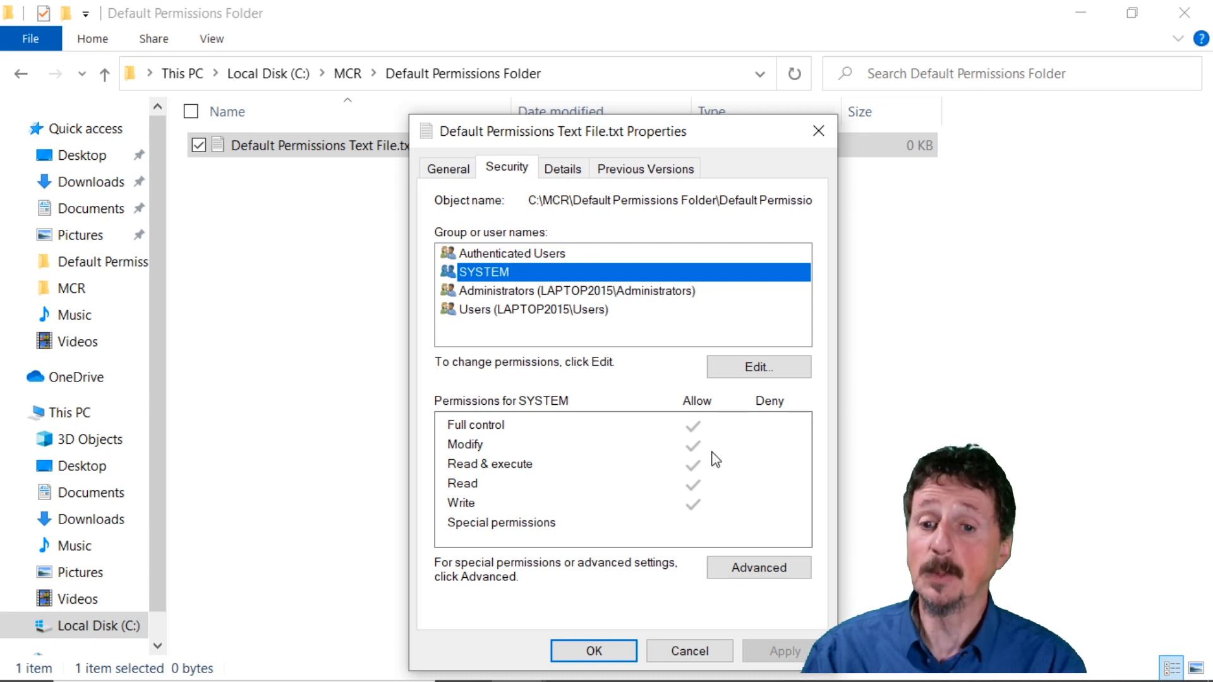
{"action": "left_click", "coordinate": [634, 295]}
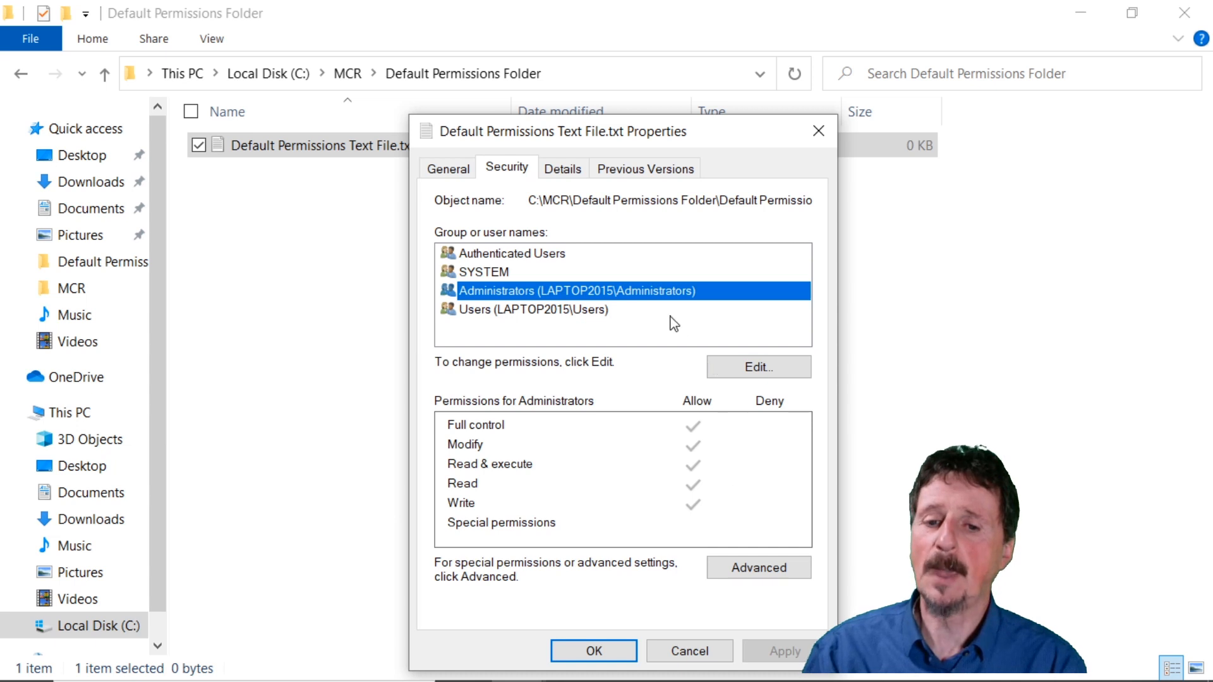
{"action": "left_click", "coordinate": [583, 311]}
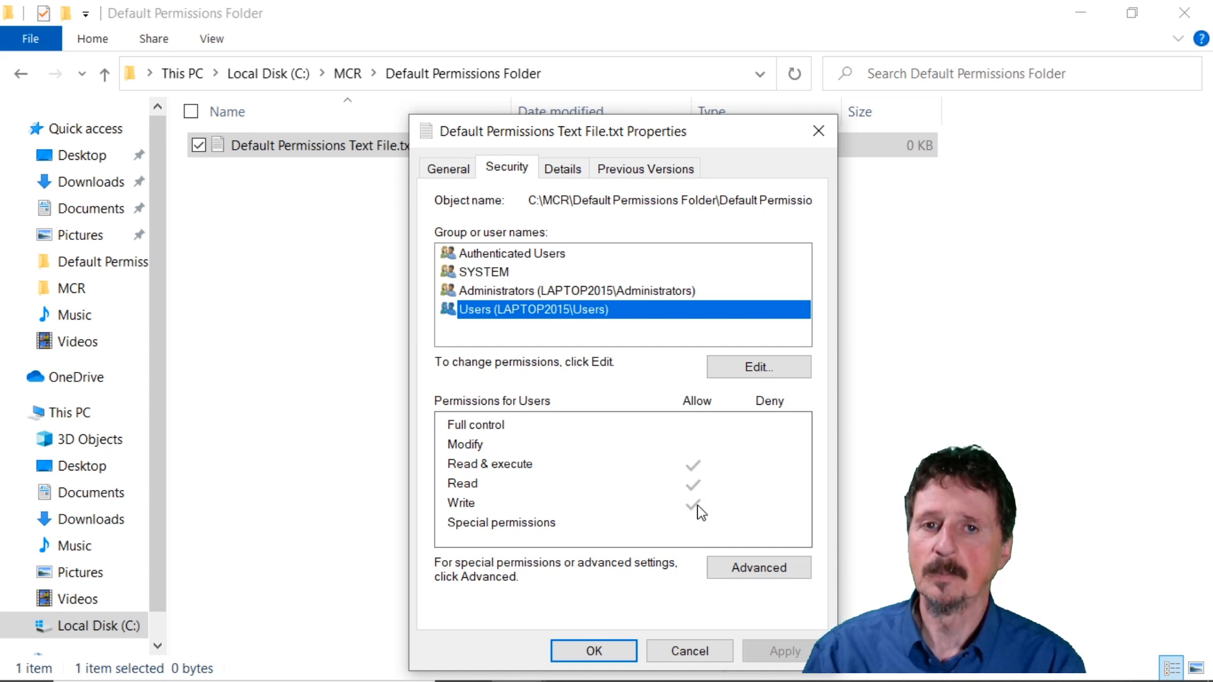
Examine the owner and permission entries in the file's advanced security settings, and close its properties without changes.
{"action": "left_click", "coordinate": [732, 571]}
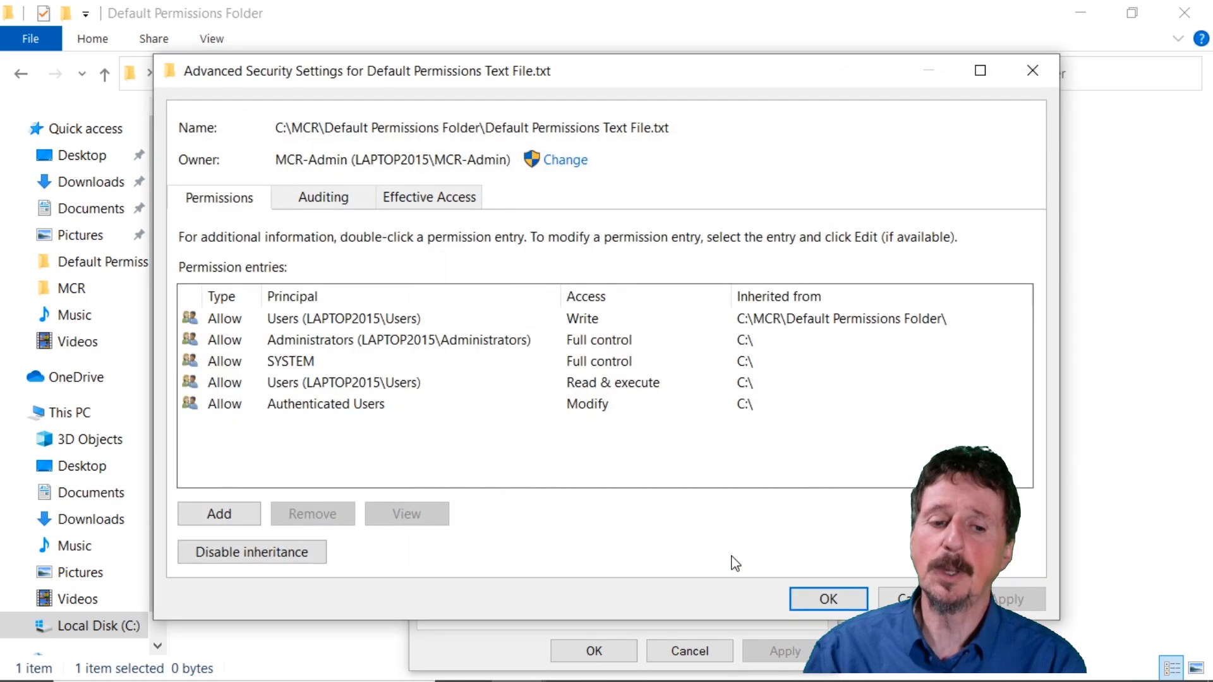
{"action": "left_click_drag", "start_coordinate": [513, 163], "coordinate": [275, 149]}
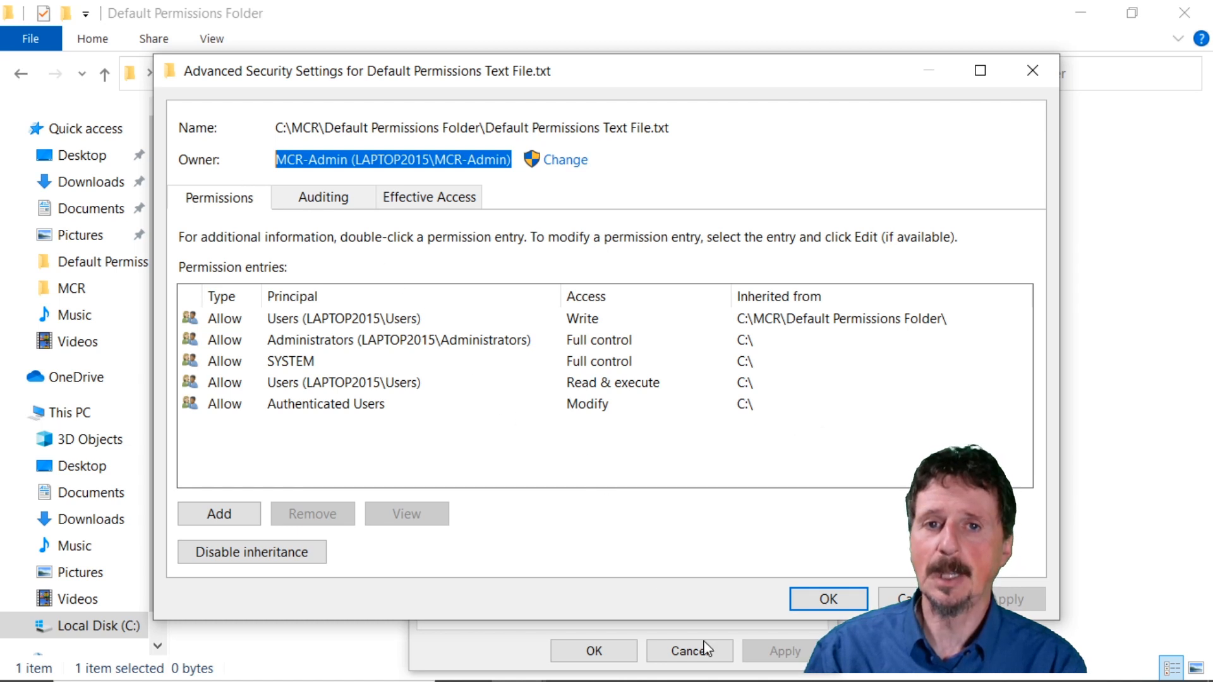
{"action": "left_click", "coordinate": [906, 599]}
{"action": "left_click", "coordinate": [690, 650]}
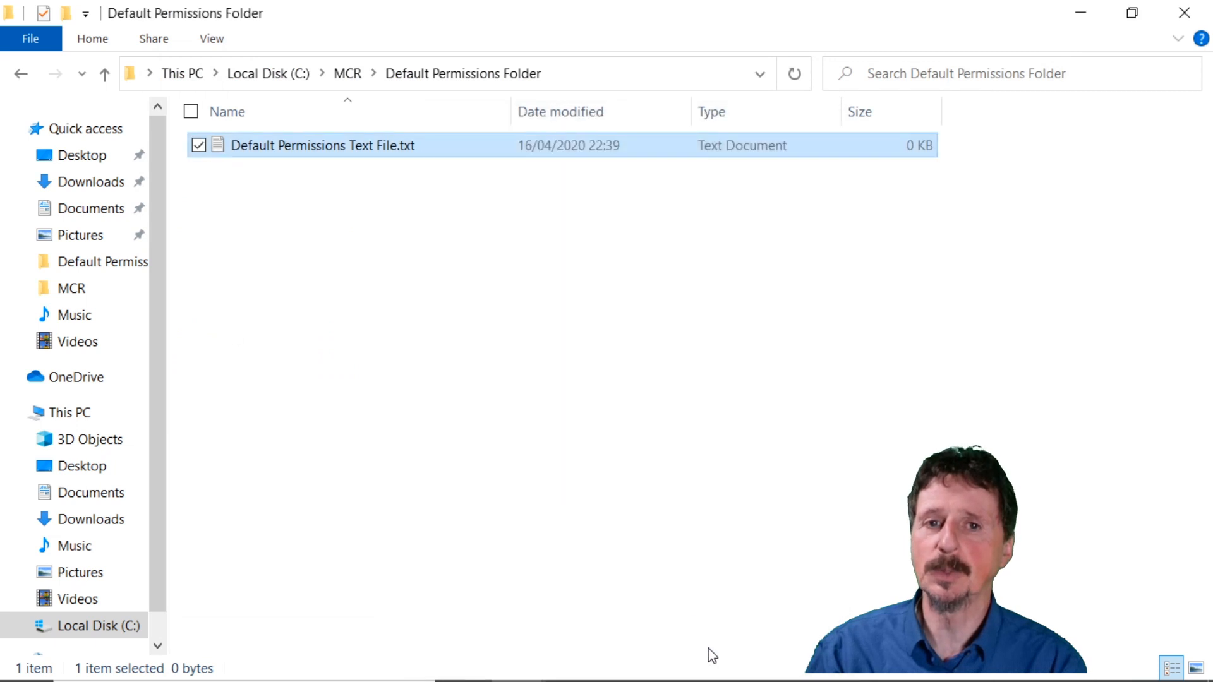
{"action": "left_click", "coordinate": [593, 326]}
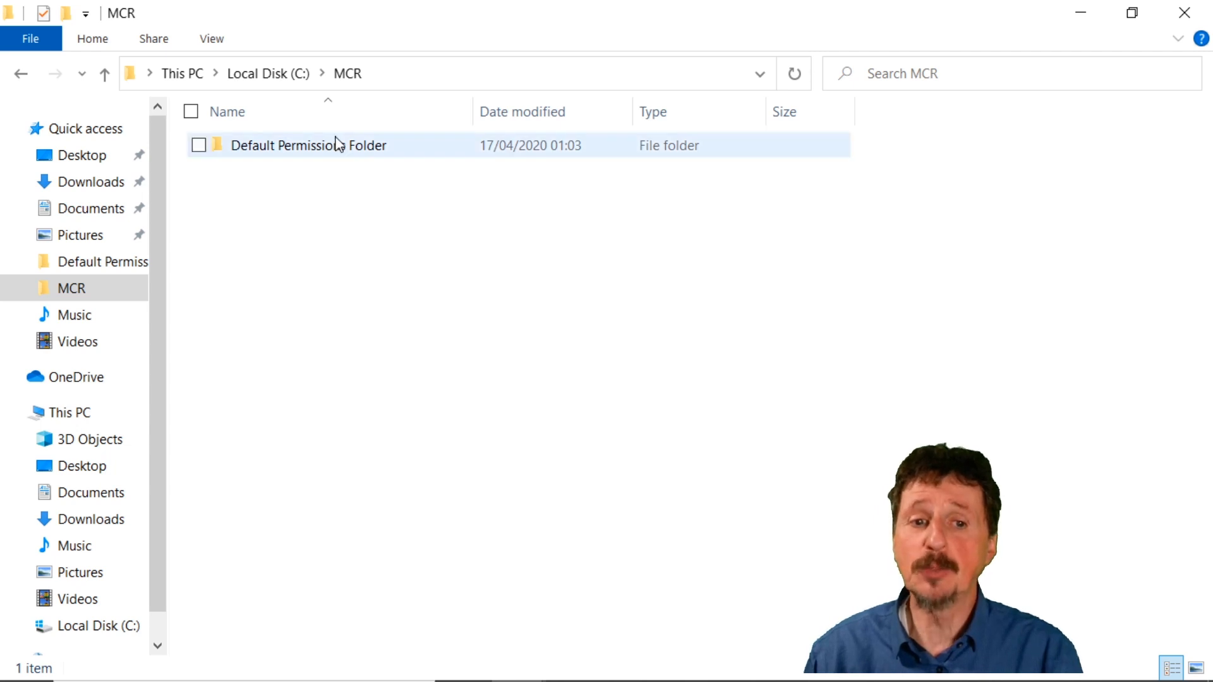
Create a folder named "Read Only Access Folder" inside the MCR folder.
{"action": "right_click", "coordinate": [358, 223]}
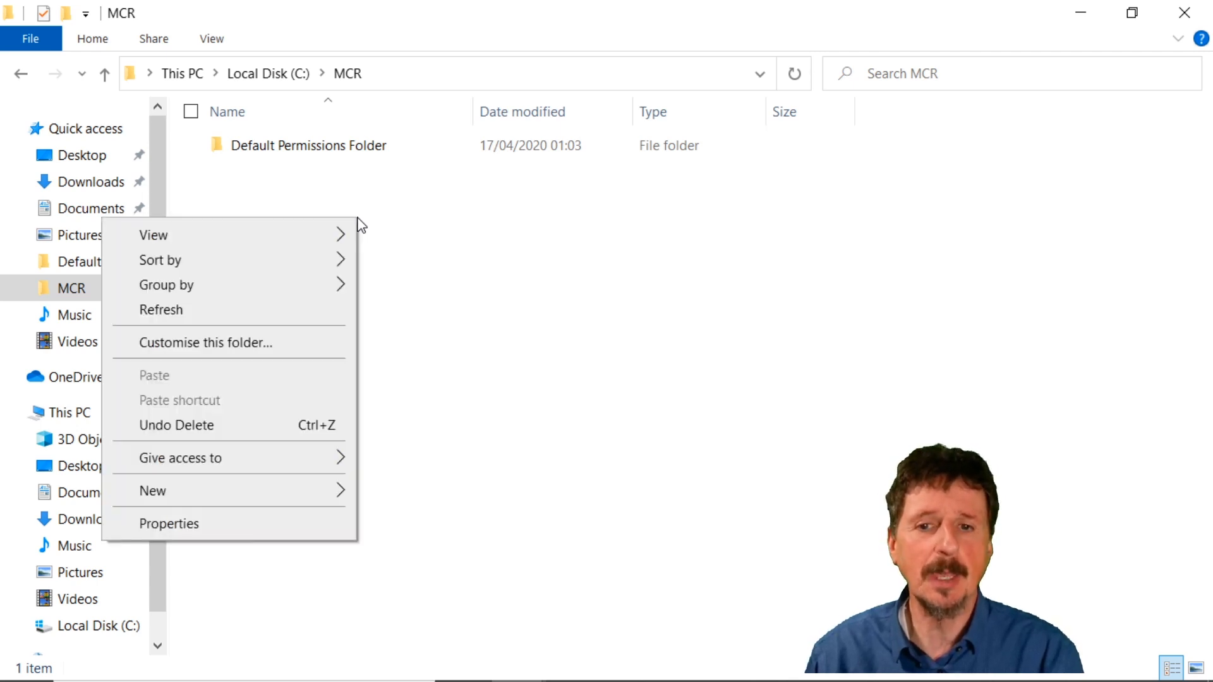
{"action": "mouse_move", "coordinate": [195, 498]}
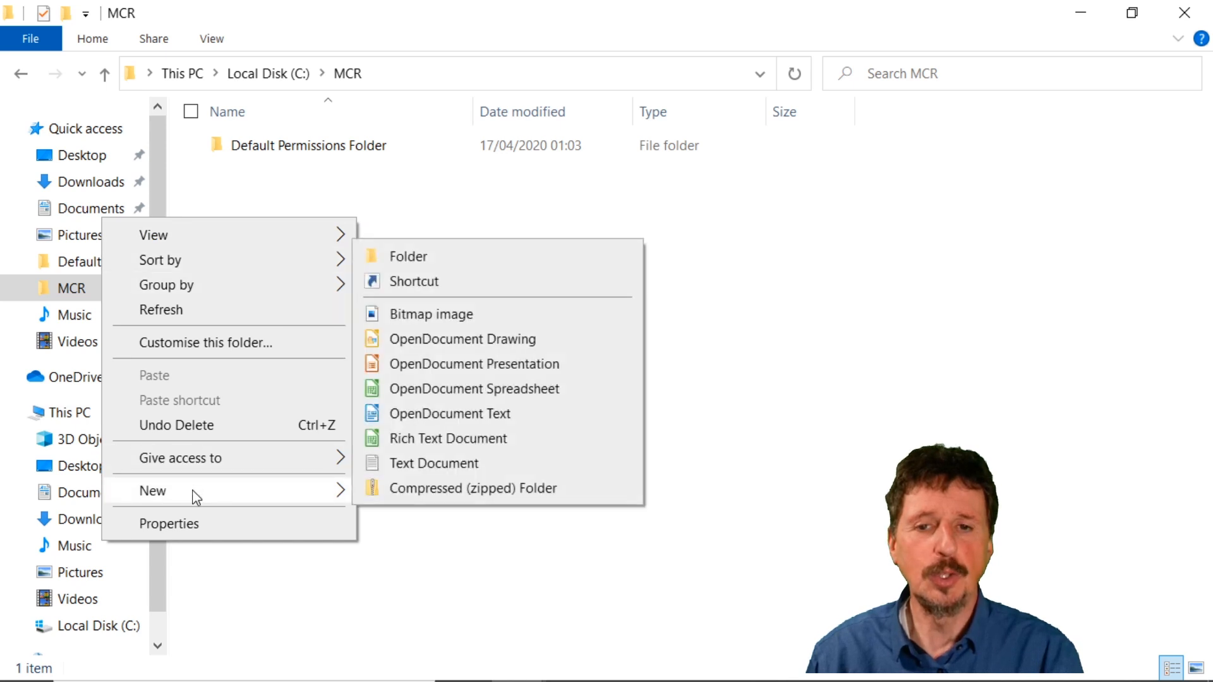
{"action": "left_click", "coordinate": [436, 262]}
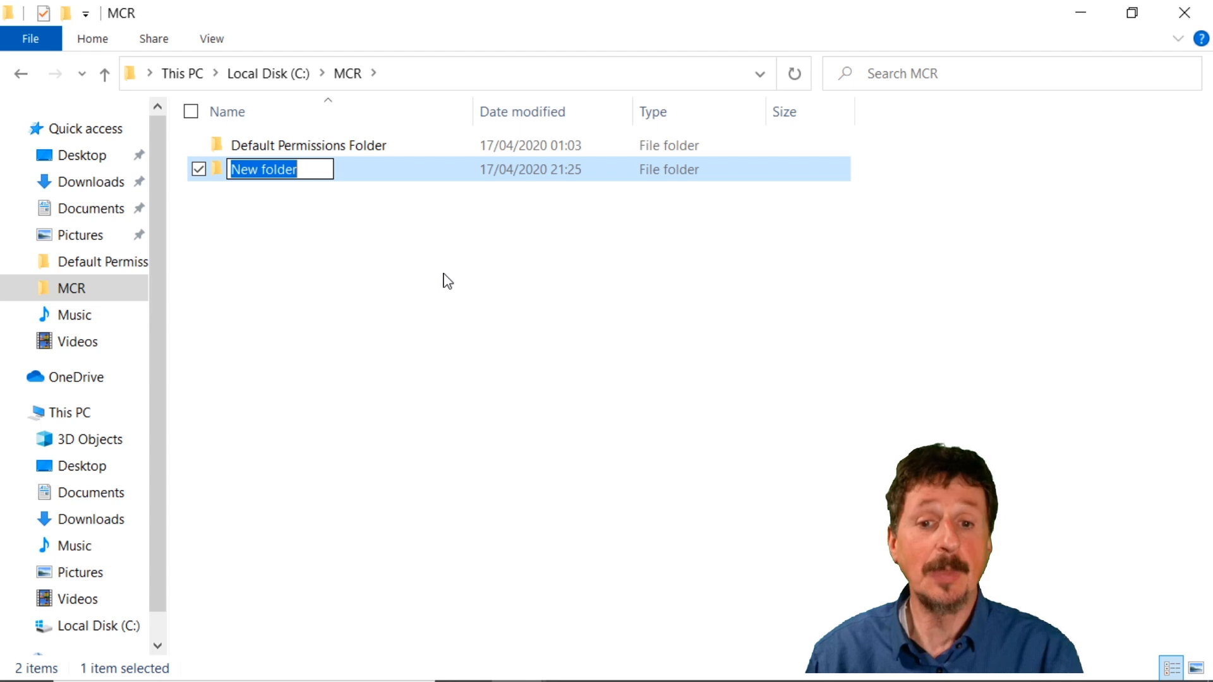
{"action": "type", "text": "Read Only Access Folder"}
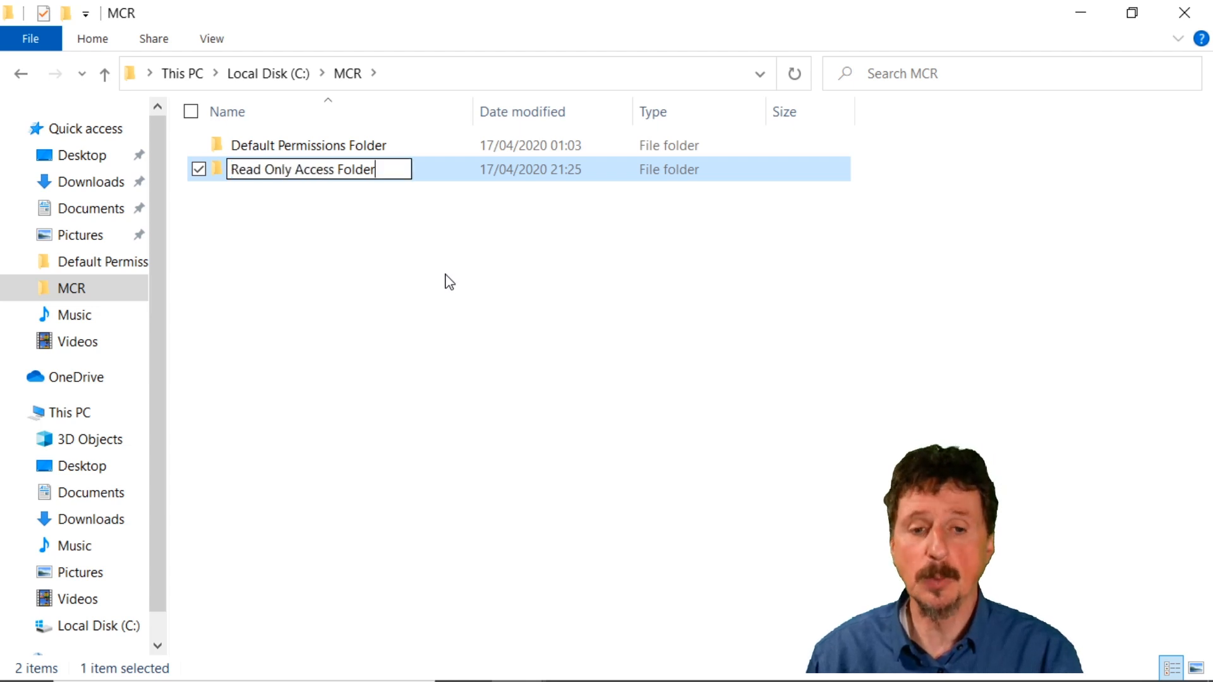
{"action": "key", "text": "Return"}
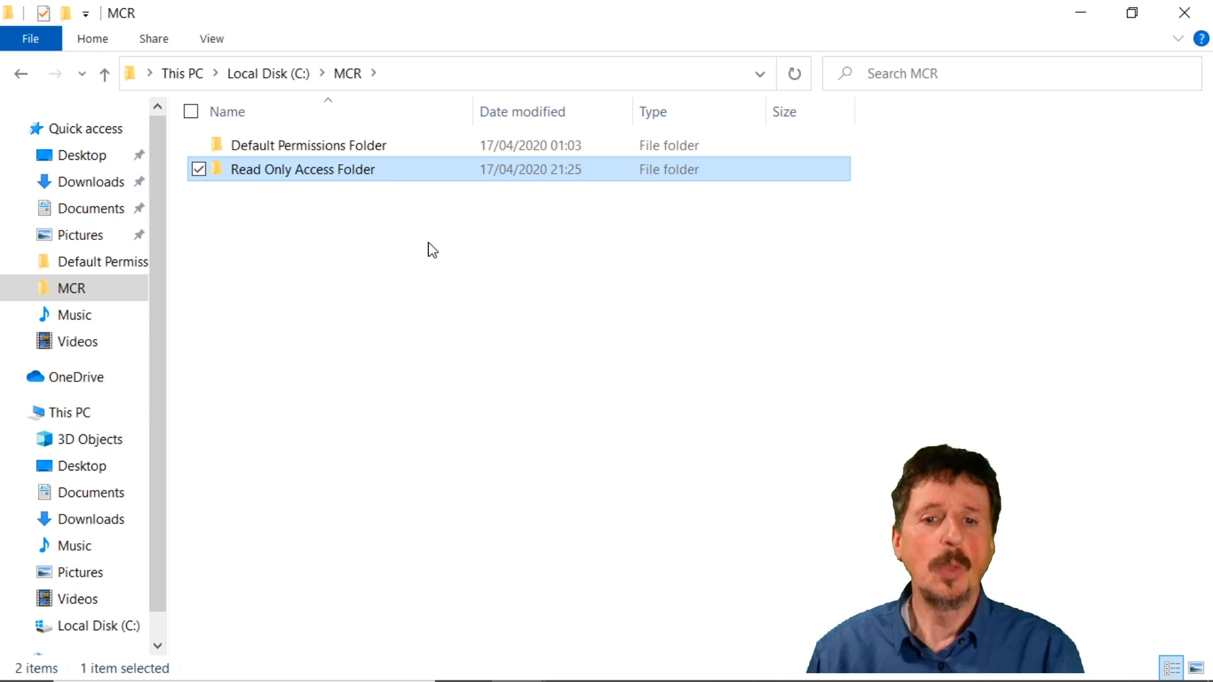
Create a text document named "Read Only Text File.txt" inside Read Only Access Folder.
{"action": "double_click", "coordinate": [365, 171]}
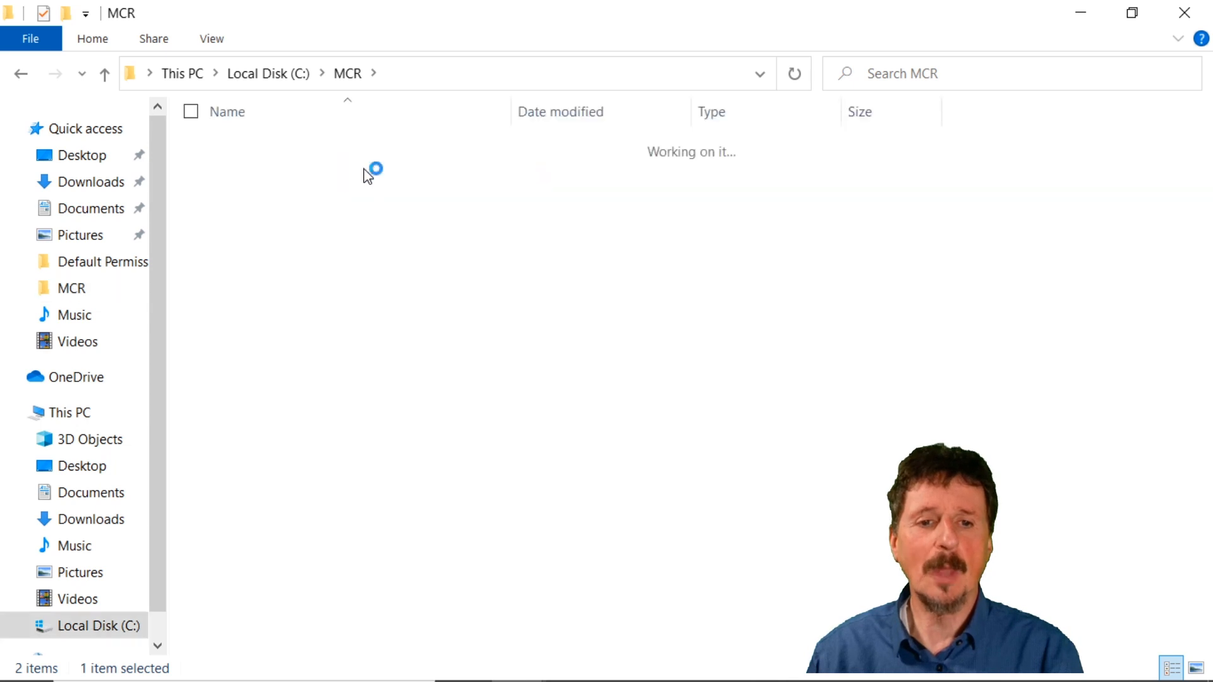
{"action": "right_click", "coordinate": [394, 214]}
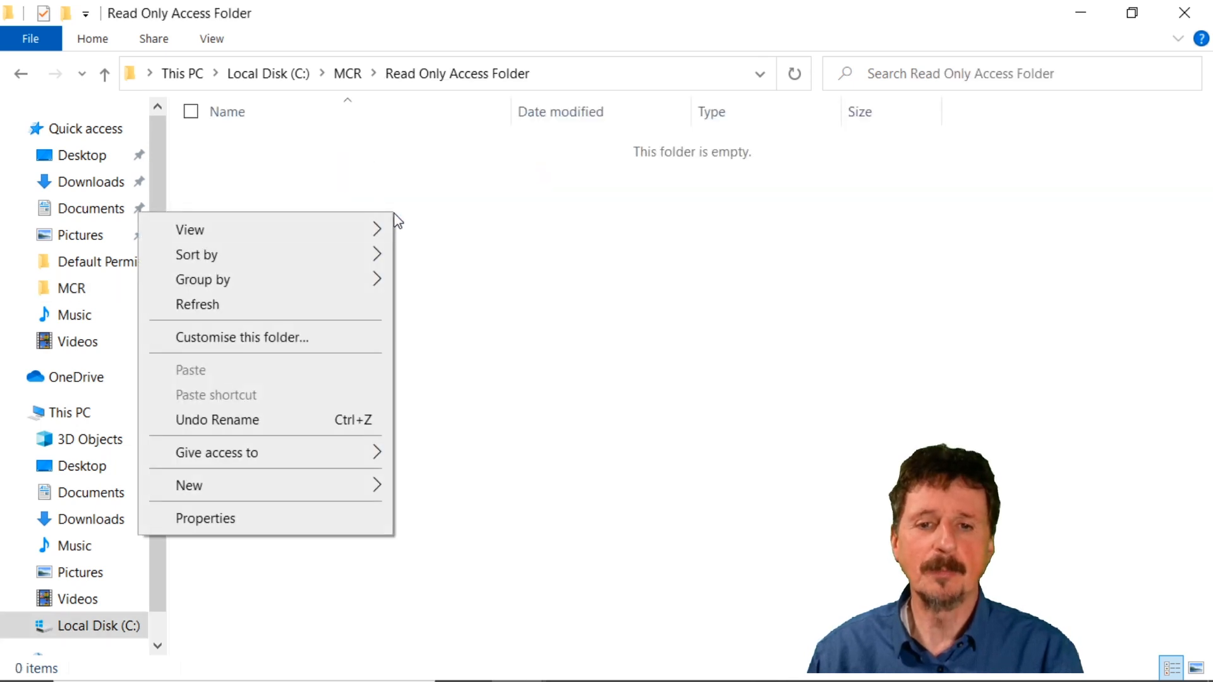
{"action": "mouse_move", "coordinate": [276, 493]}
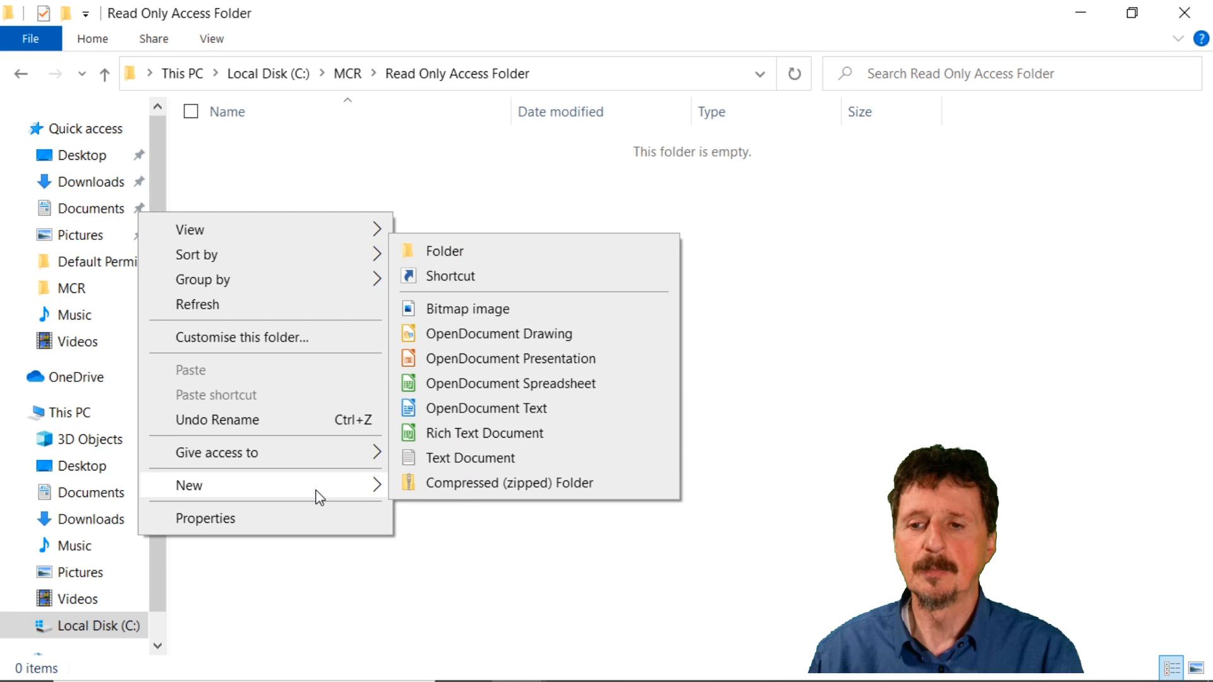
{"action": "left_click", "coordinate": [483, 461]}
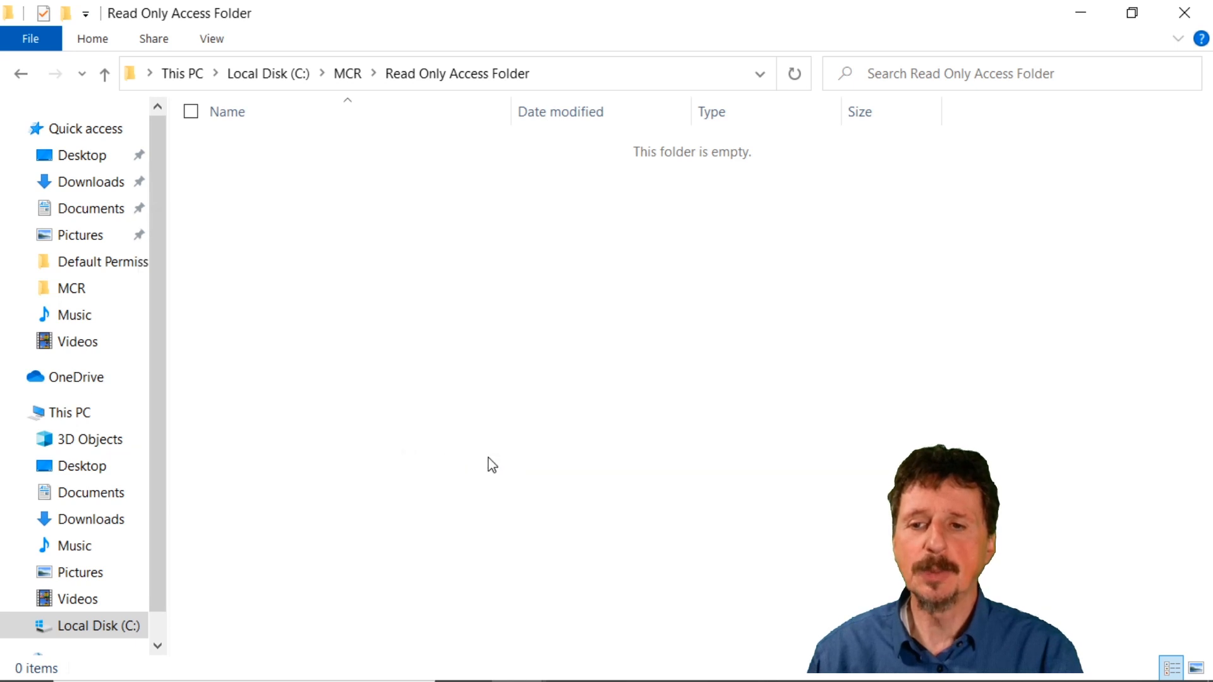
{"action": "type", "text": "Read Onl"}
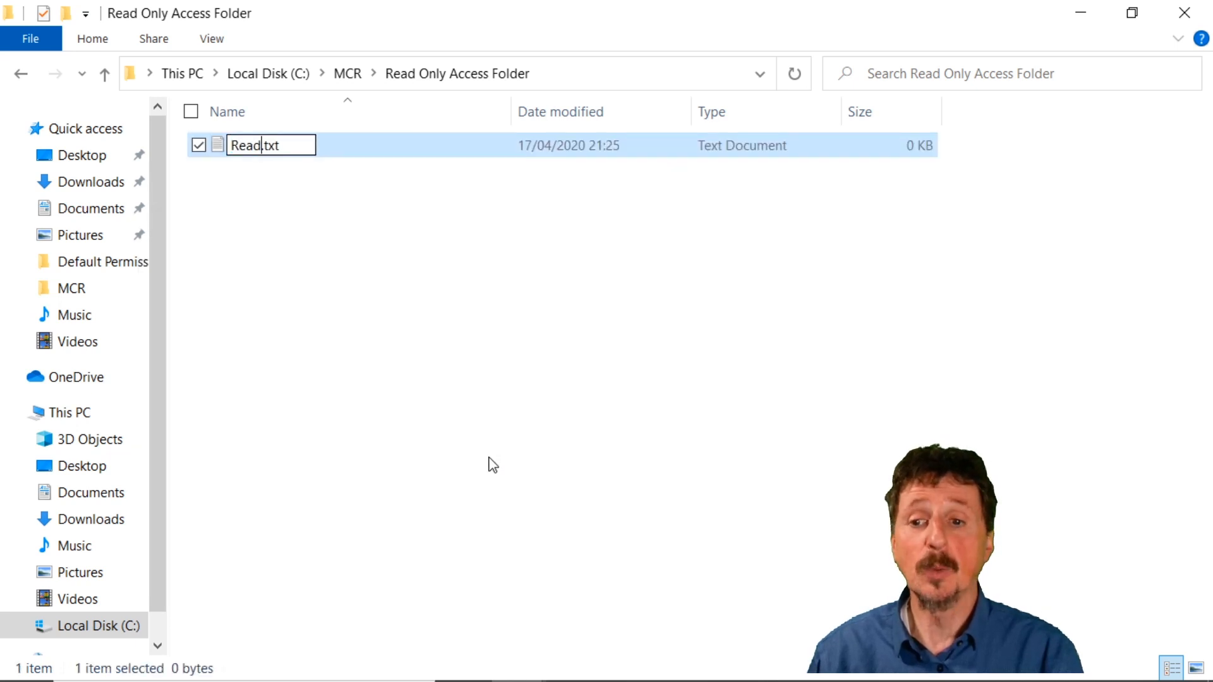
{"action": "type", "text": "y Text F"}
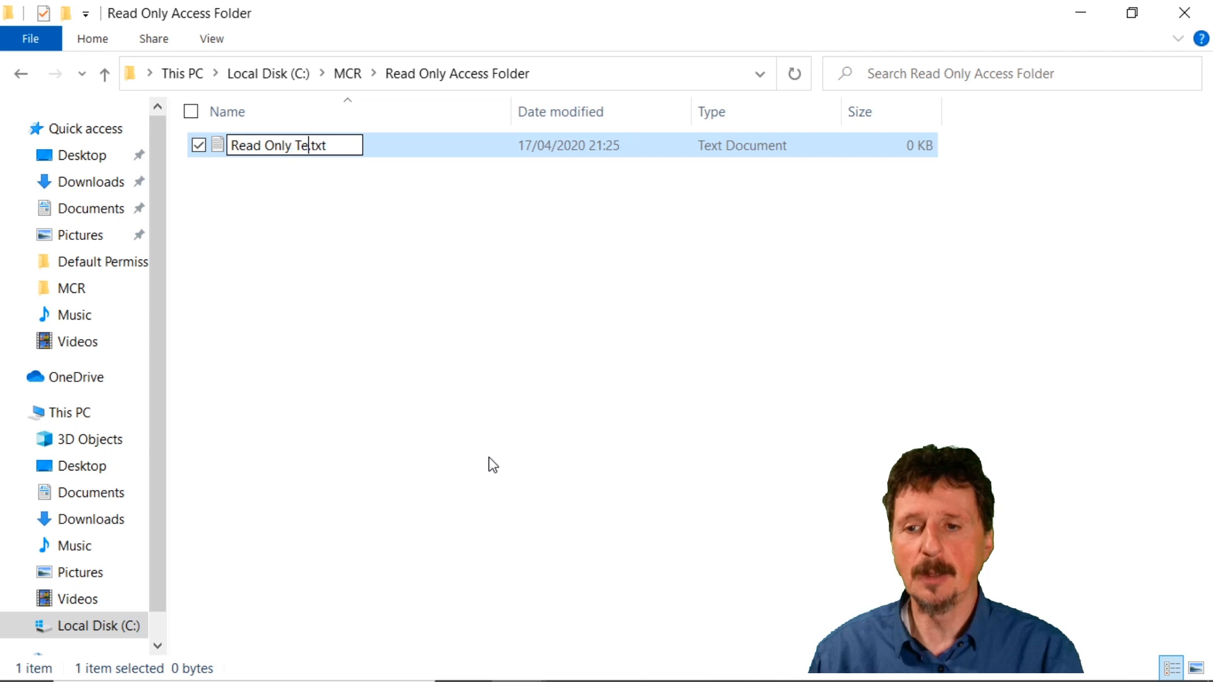
{"action": "type", "text": "ile"}
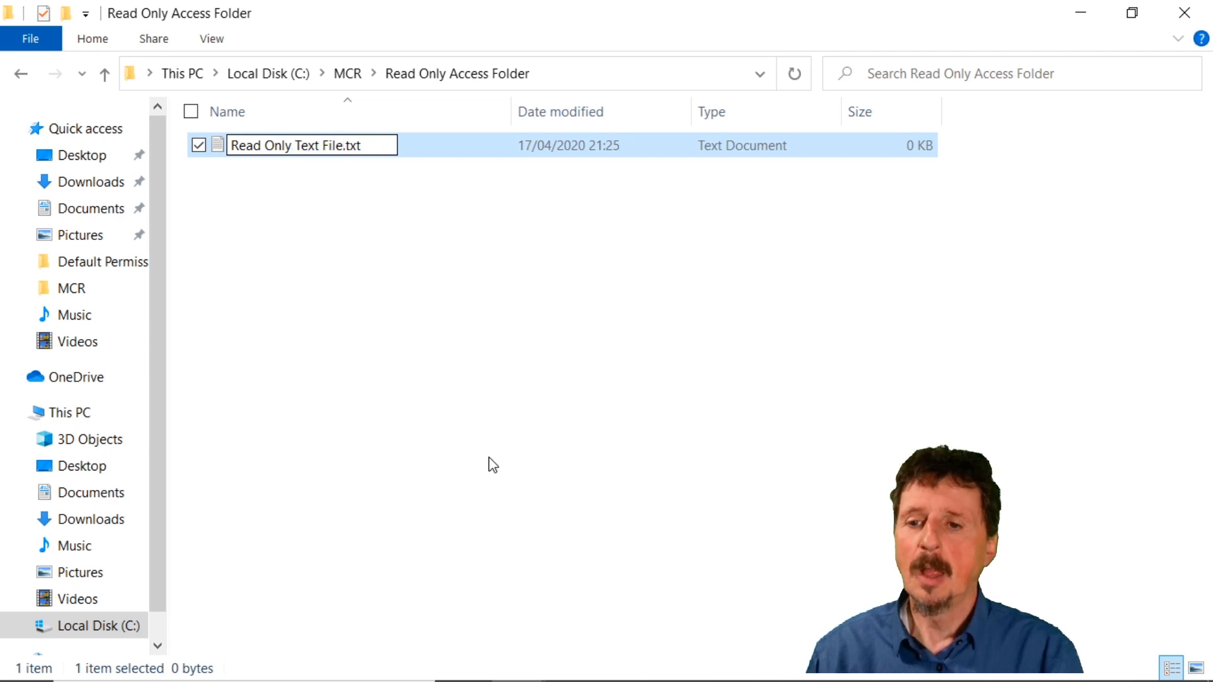
{"action": "key", "text": "Return"}
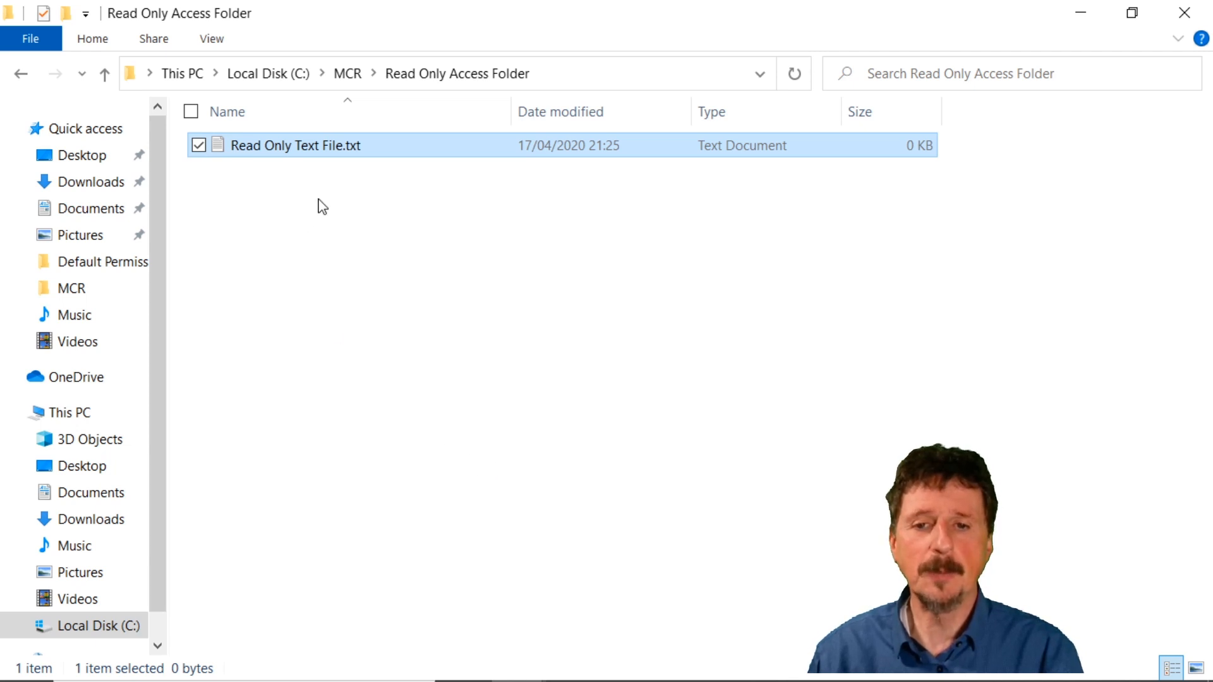
Open the security properties of Read Only Text File.txt and view the permissions of Authenticated Users.
{"action": "right_click", "coordinate": [336, 151]}
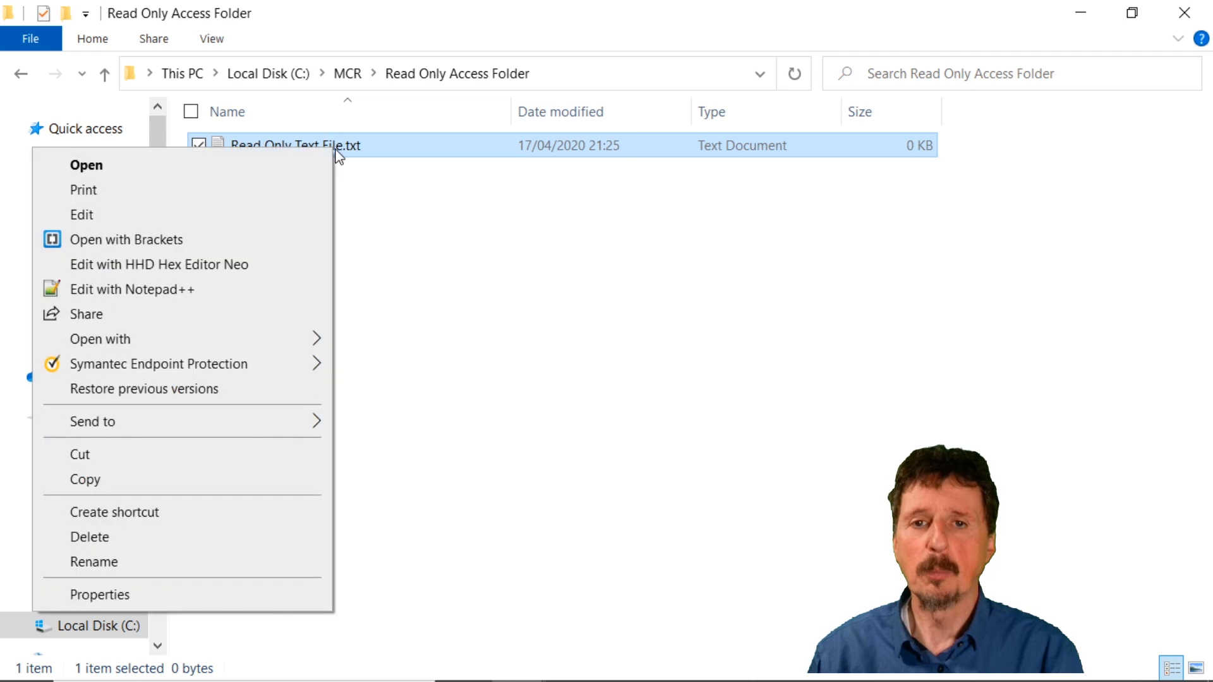
{"action": "left_click", "coordinate": [169, 597]}
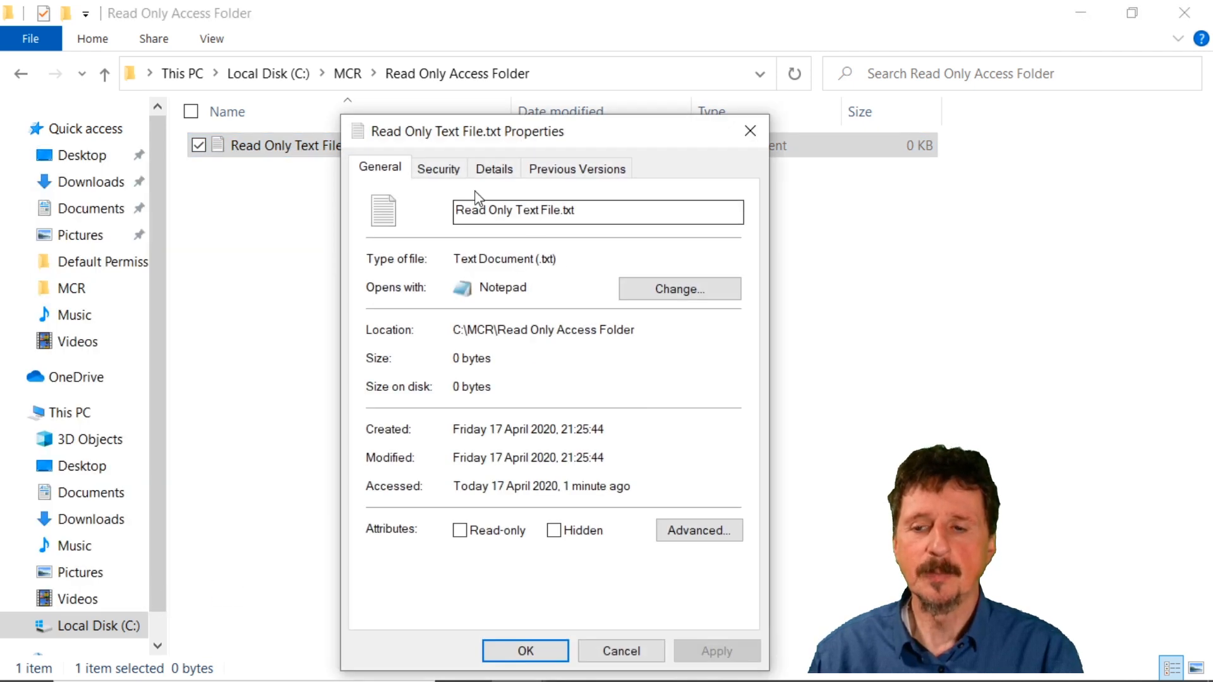
{"action": "left_click", "coordinate": [450, 176]}
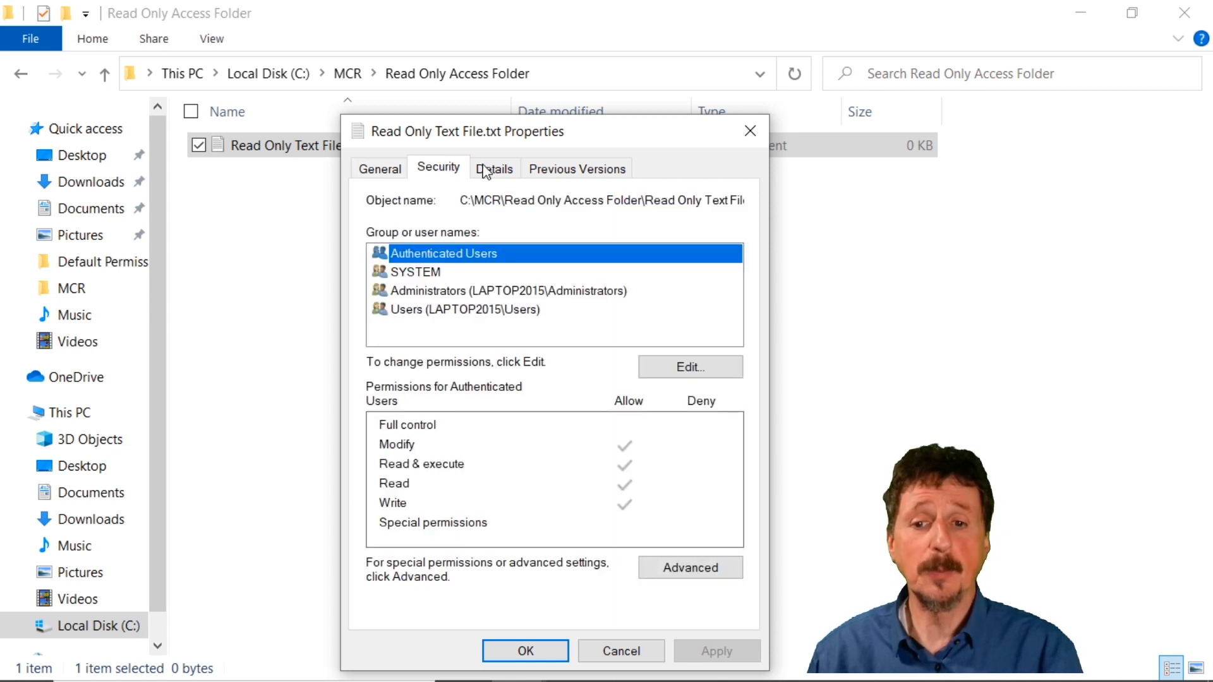
{"action": "left_click_drag", "start_coordinate": [577, 143], "coordinate": [606, 75]}
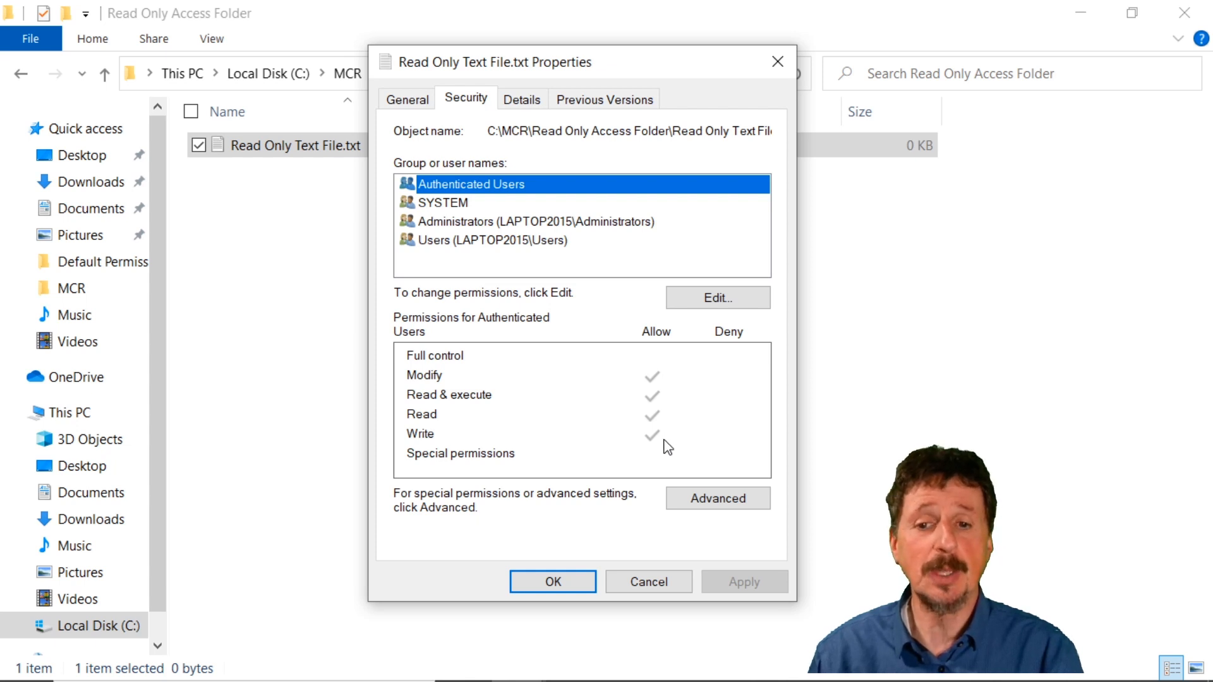
{"action": "left_click", "coordinate": [500, 203]}
{"action": "left_click", "coordinate": [476, 186]}
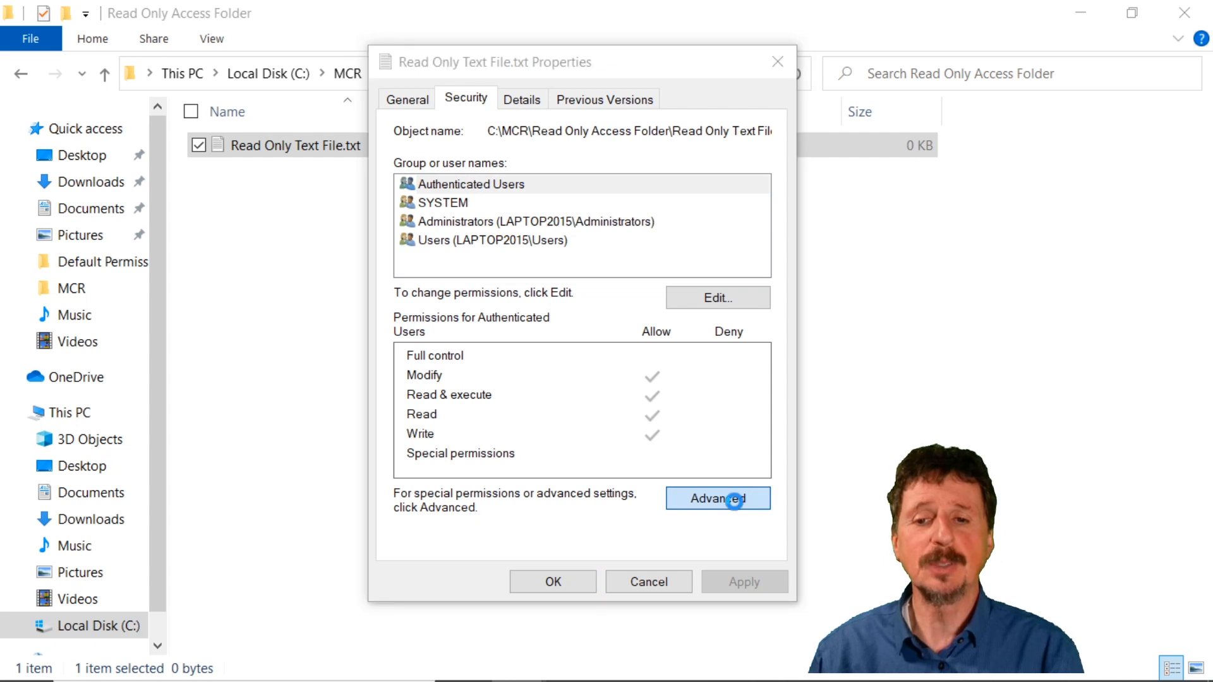
Disable inheritance on Read Only Text File.txt, converting the inherited permissions into explicit permissions, and accept the change.
{"action": "left_click", "coordinate": [734, 500]}
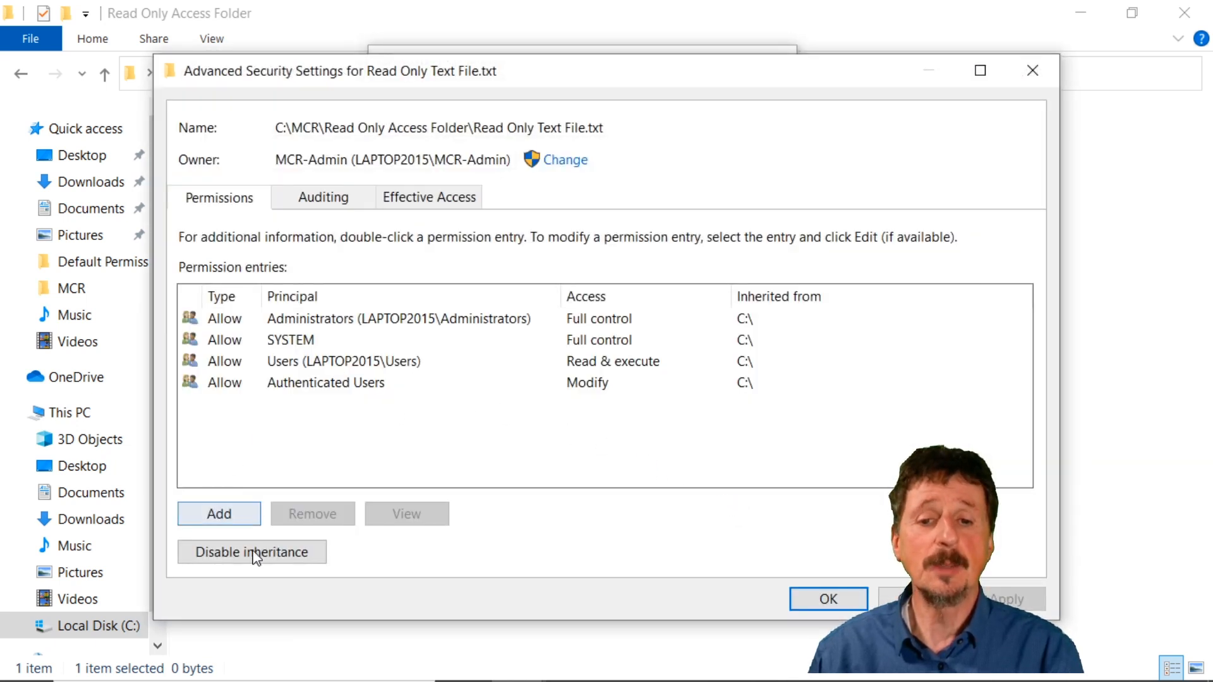
{"action": "left_click", "coordinate": [264, 556]}
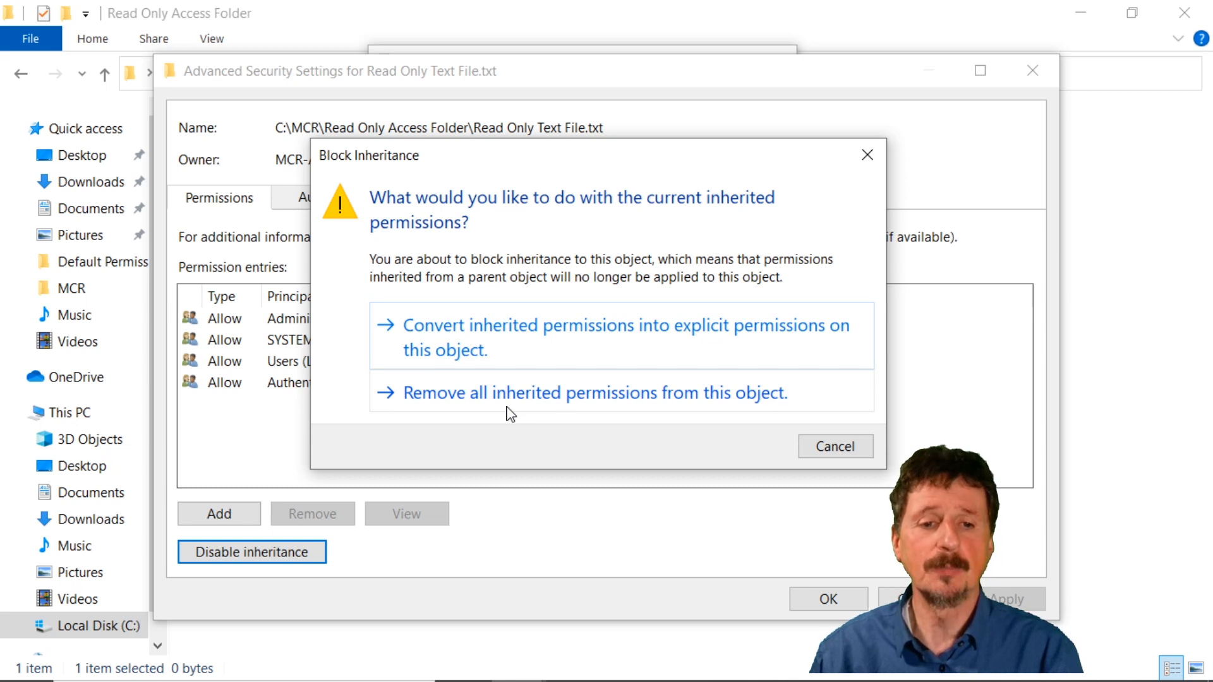
{"action": "left_click", "coordinate": [520, 338]}
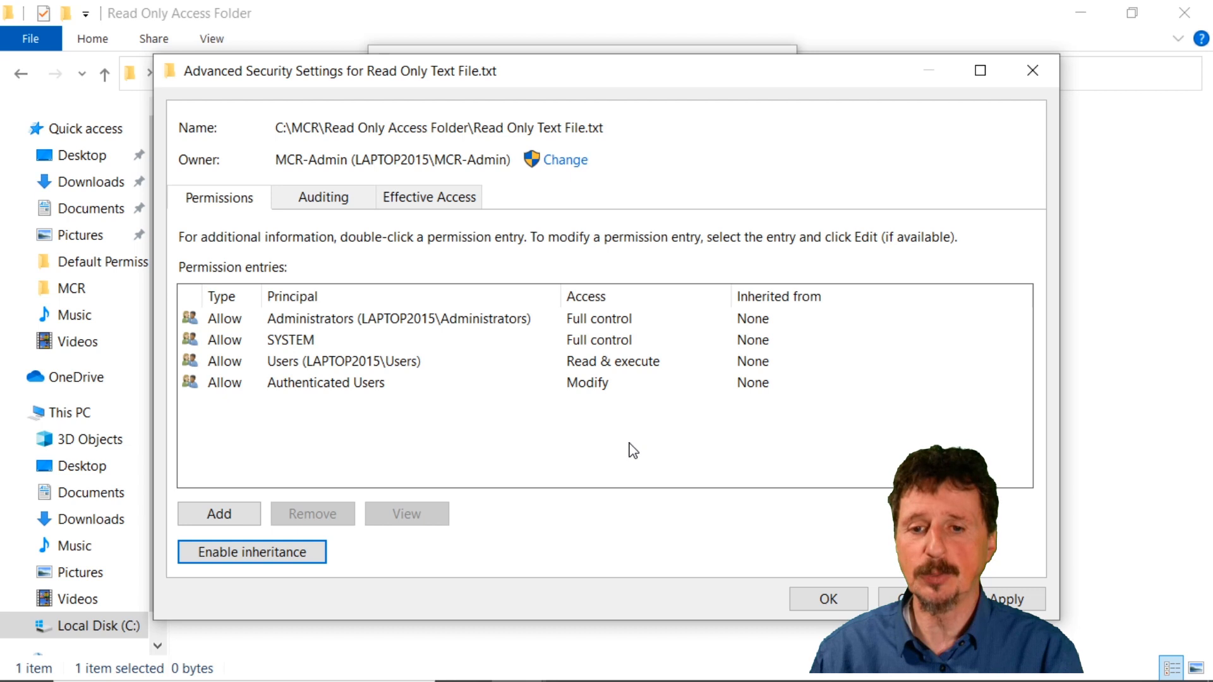
{"action": "left_click", "coordinate": [829, 608]}
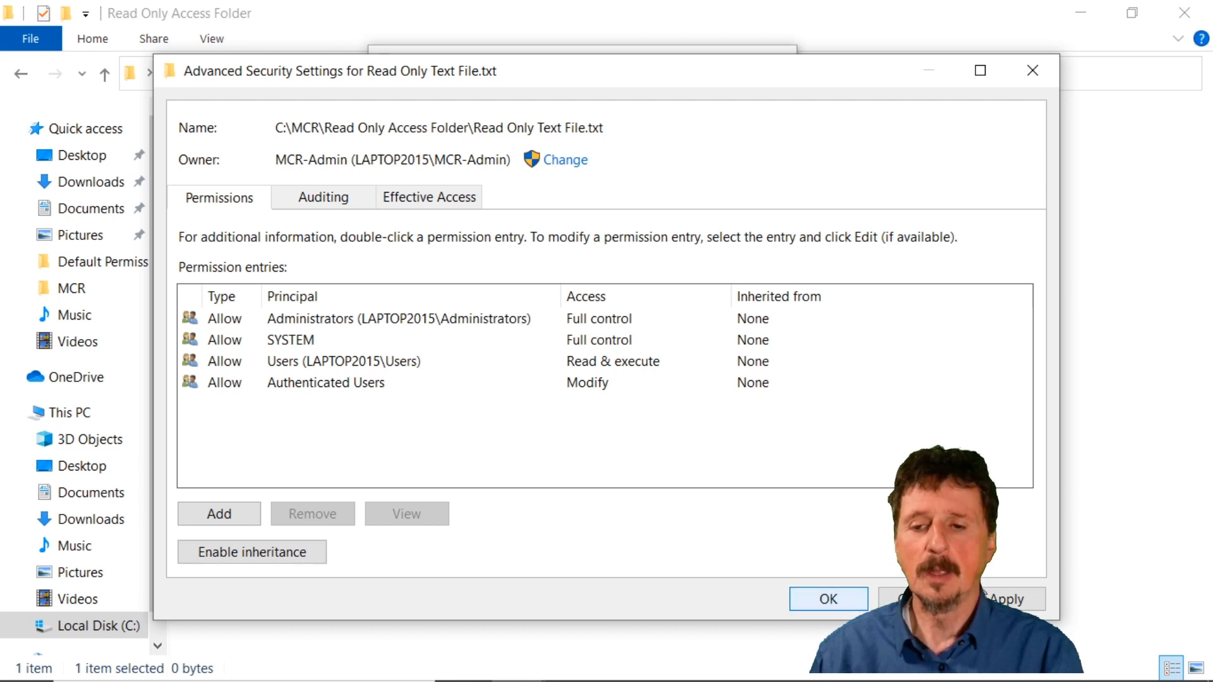
{"action": "left_click", "coordinate": [828, 603]}
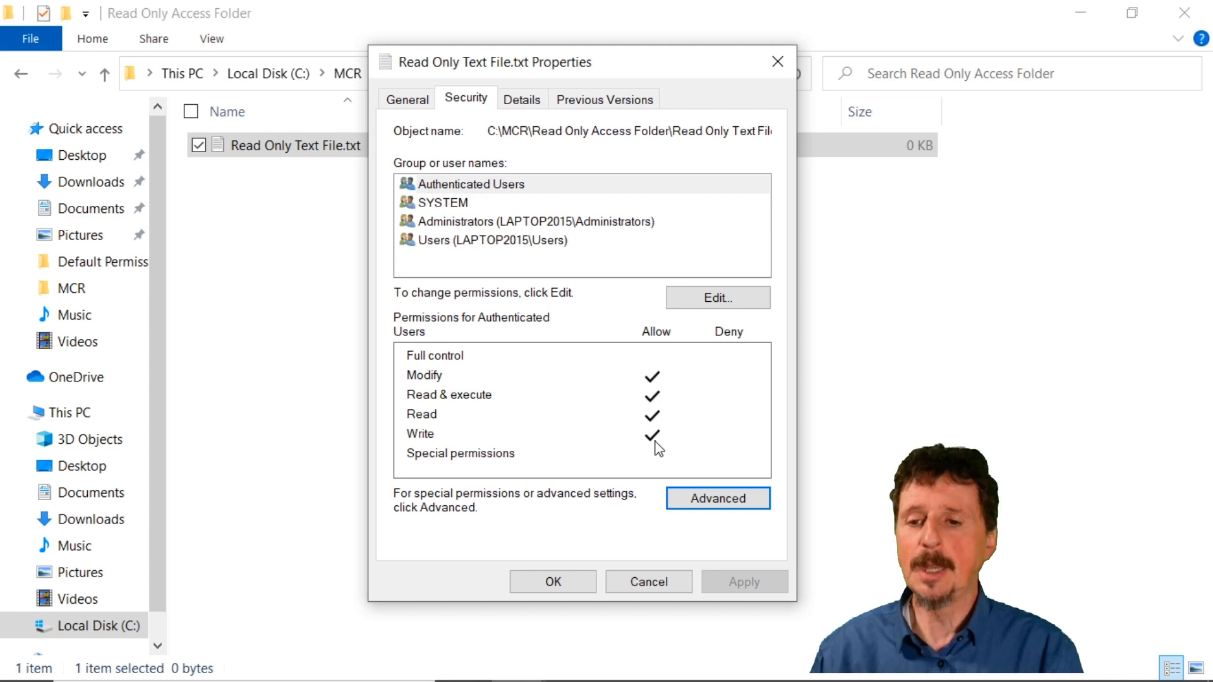
Remove the allowed Modify, Read & execute and Write permissions from Authenticated Users on Read Only Text File.txt.
{"action": "left_click", "coordinate": [732, 303]}
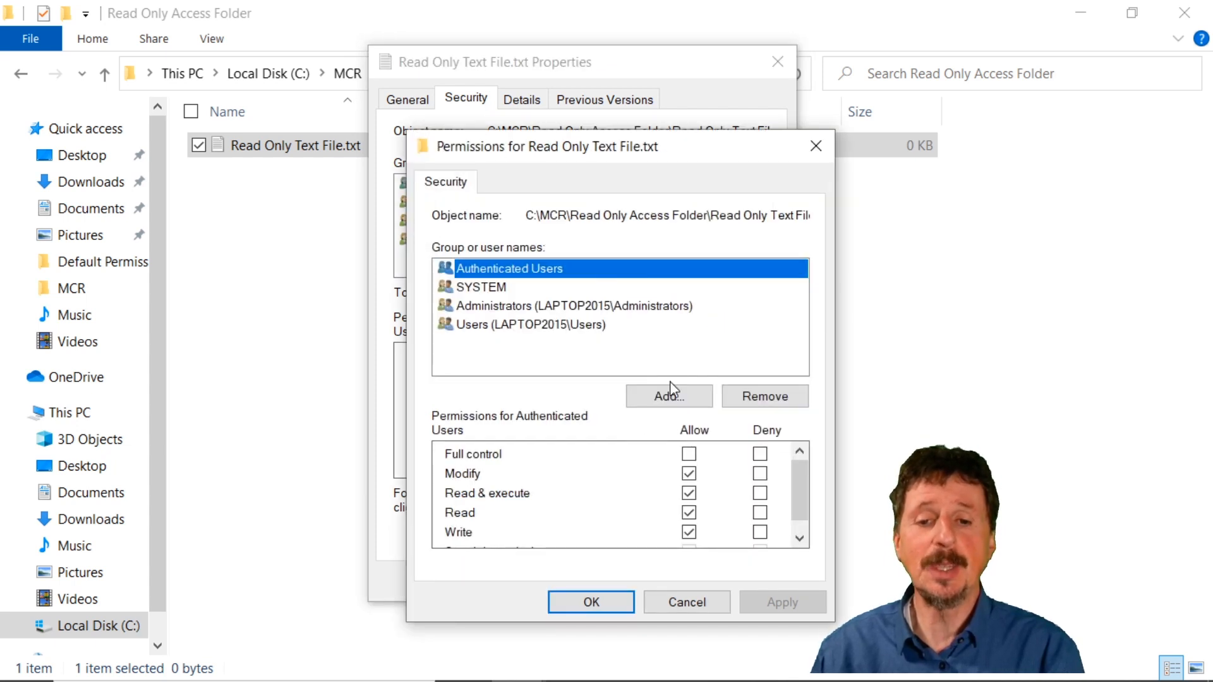
{"action": "left_click", "coordinate": [689, 474]}
{"action": "left_click", "coordinate": [690, 474]}
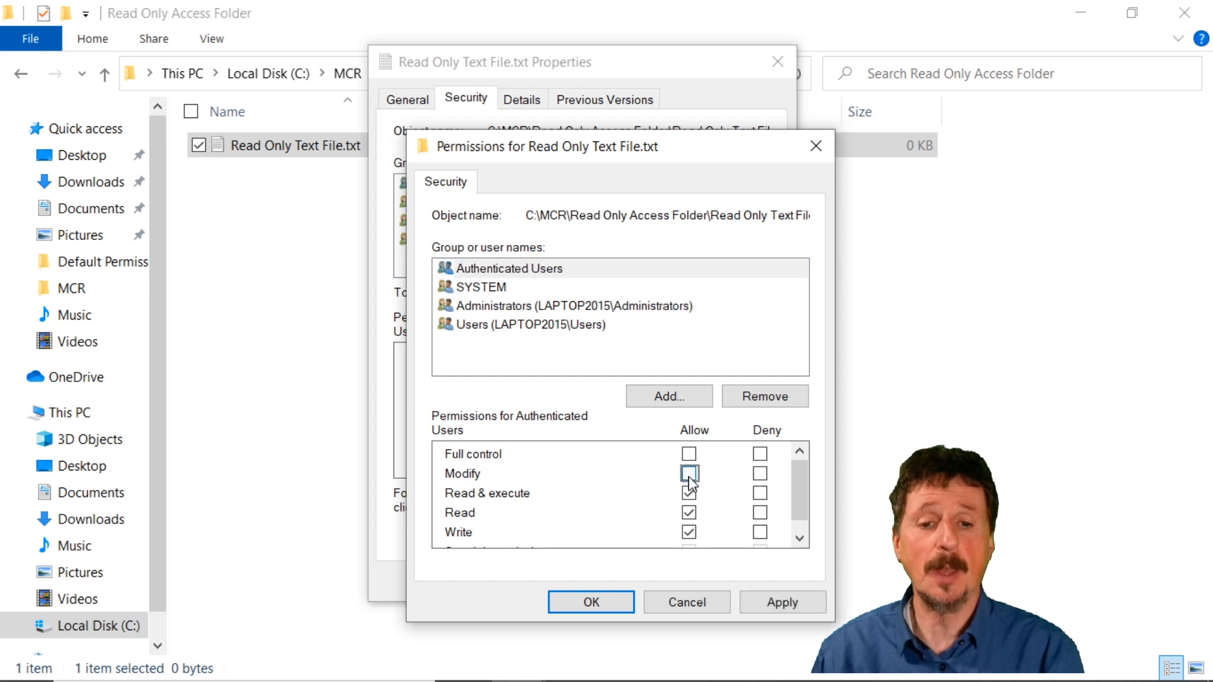
{"action": "left_click", "coordinate": [689, 493]}
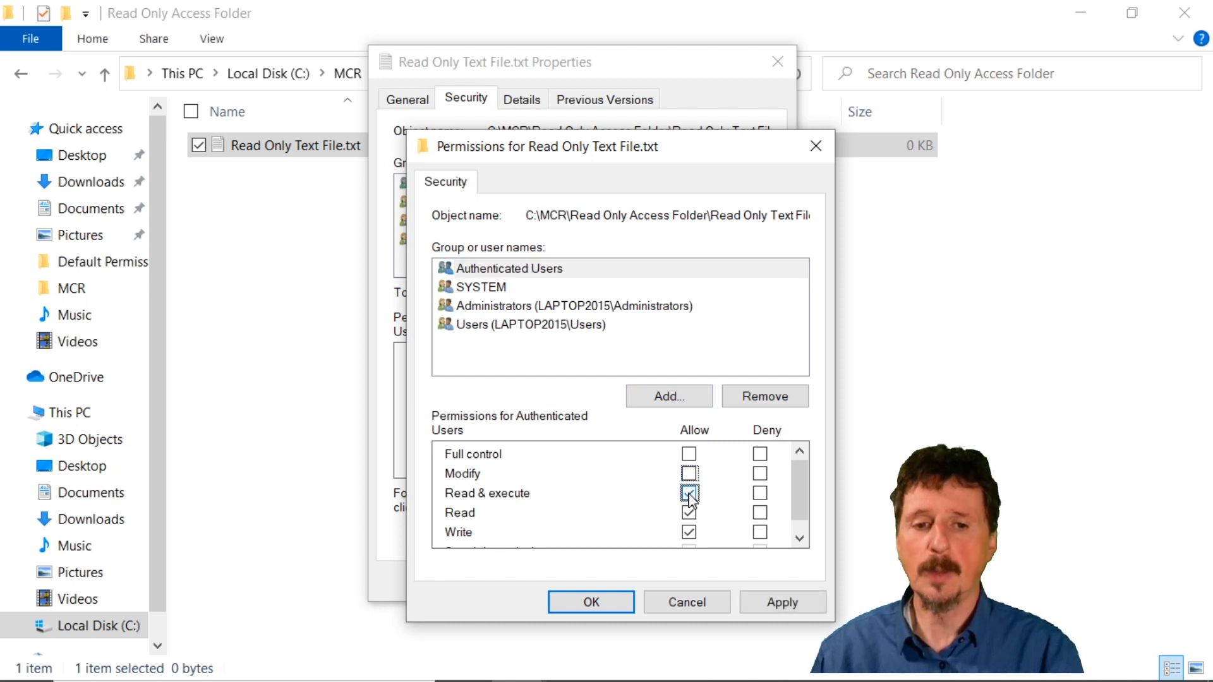
{"action": "left_click", "coordinate": [690, 534]}
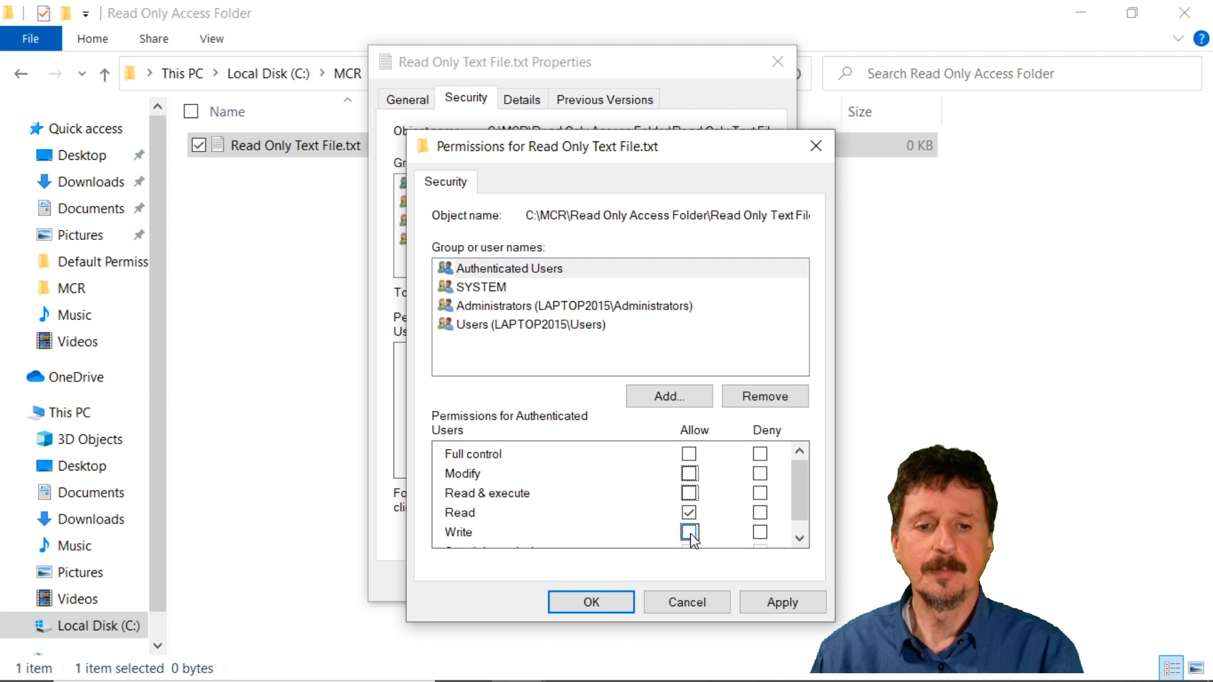
Remove the allowed Read & execute permission from the Users group on Read Only Text File.txt and apply the permission changes.
{"action": "left_click", "coordinate": [582, 326]}
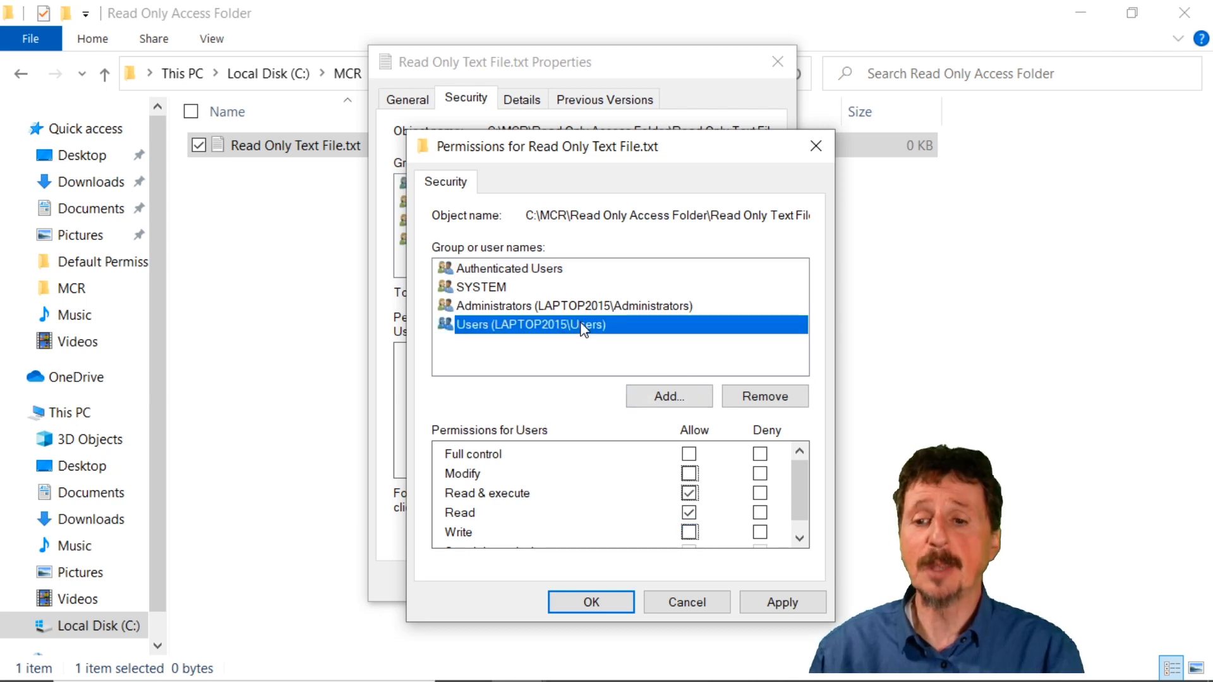
{"action": "left_click", "coordinate": [689, 495]}
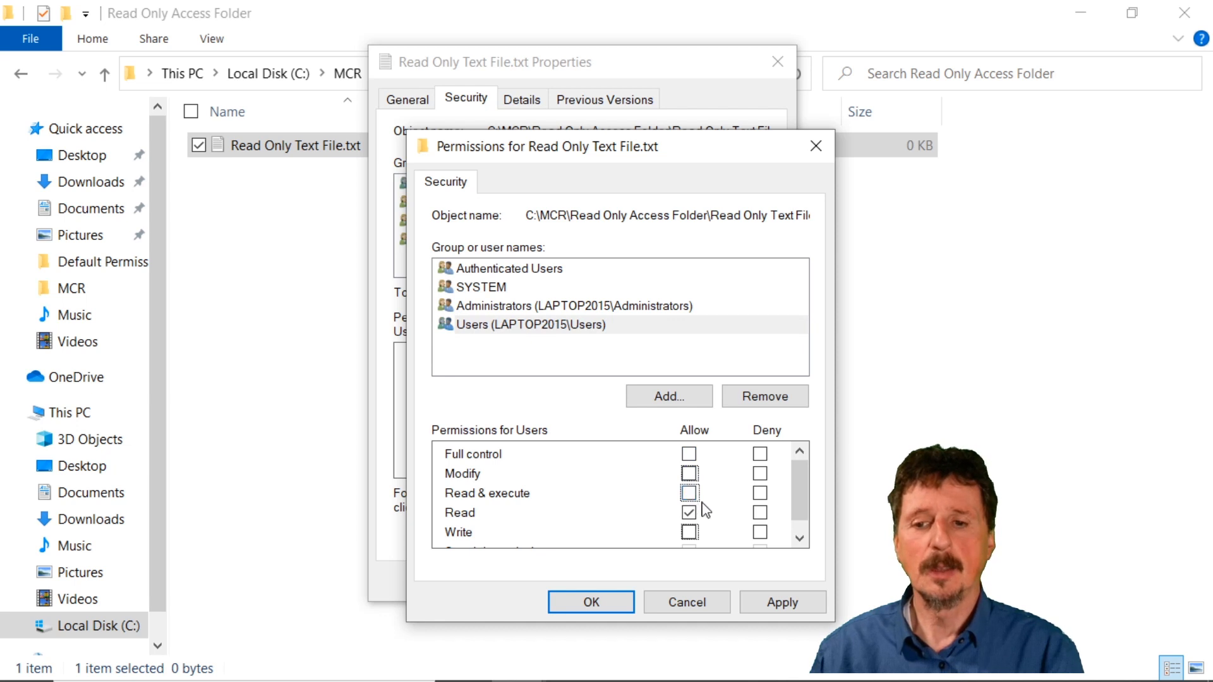
{"action": "left_click", "coordinate": [783, 600]}
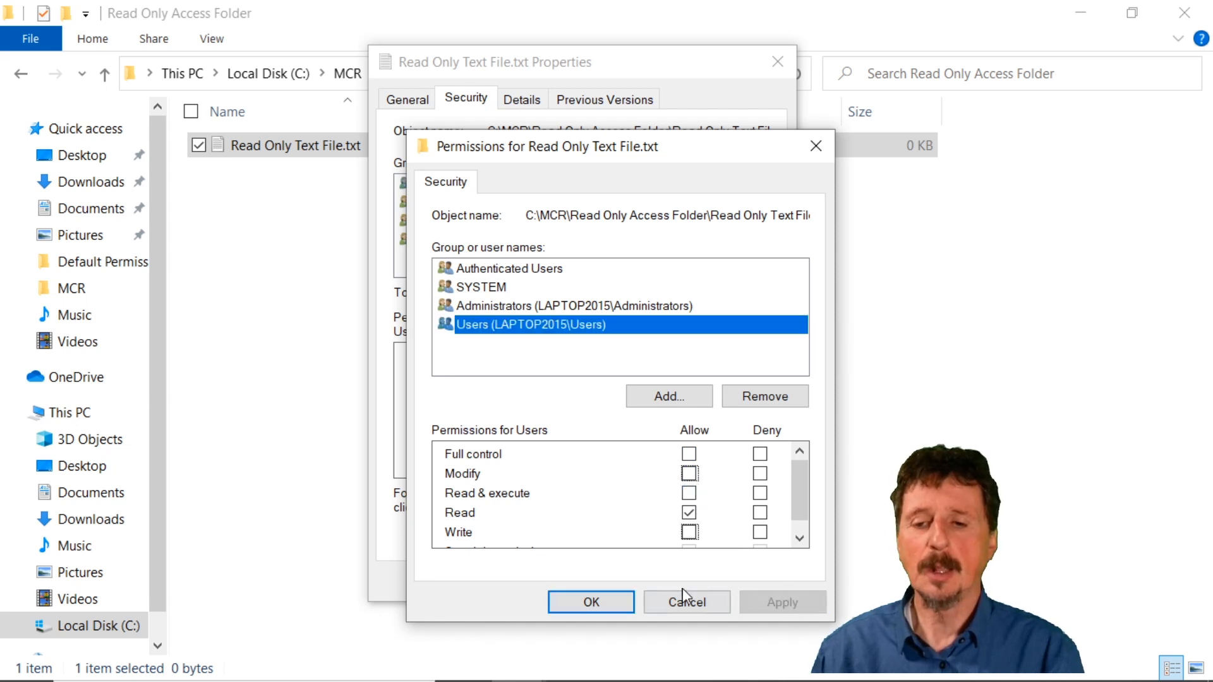
{"action": "left_click", "coordinate": [594, 601]}
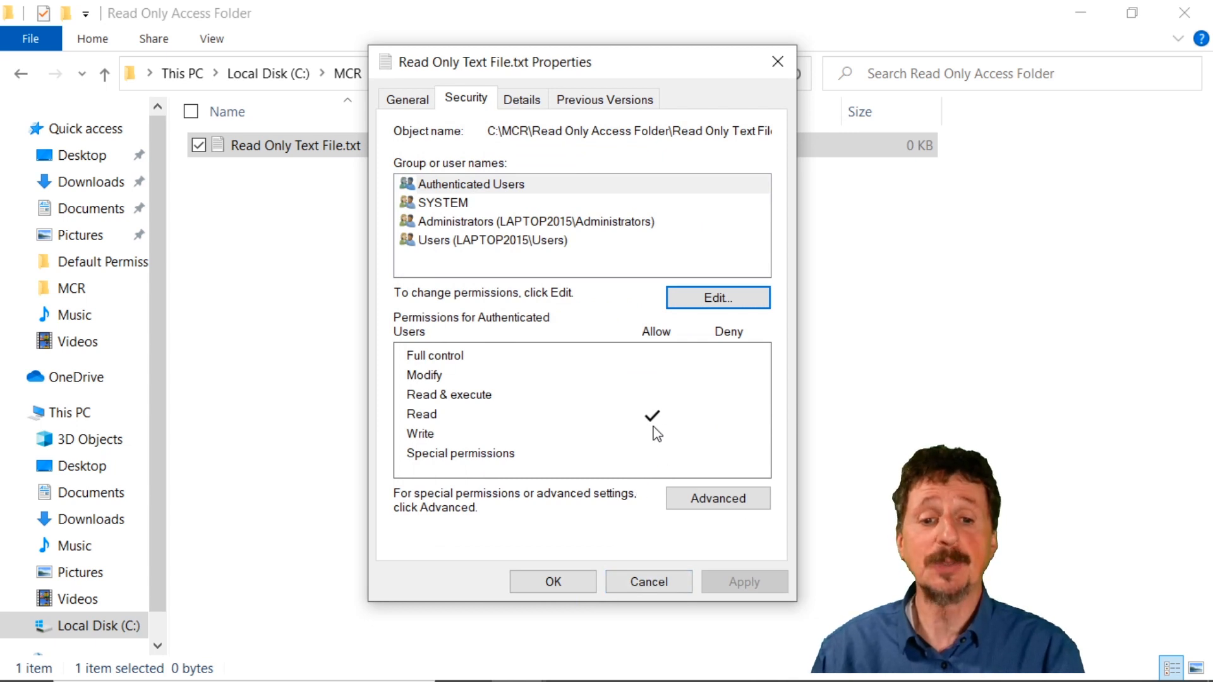
Review the text file's permissions for Users, SYSTEM and Administrators, and close its properties.
{"action": "left_click", "coordinate": [503, 243]}
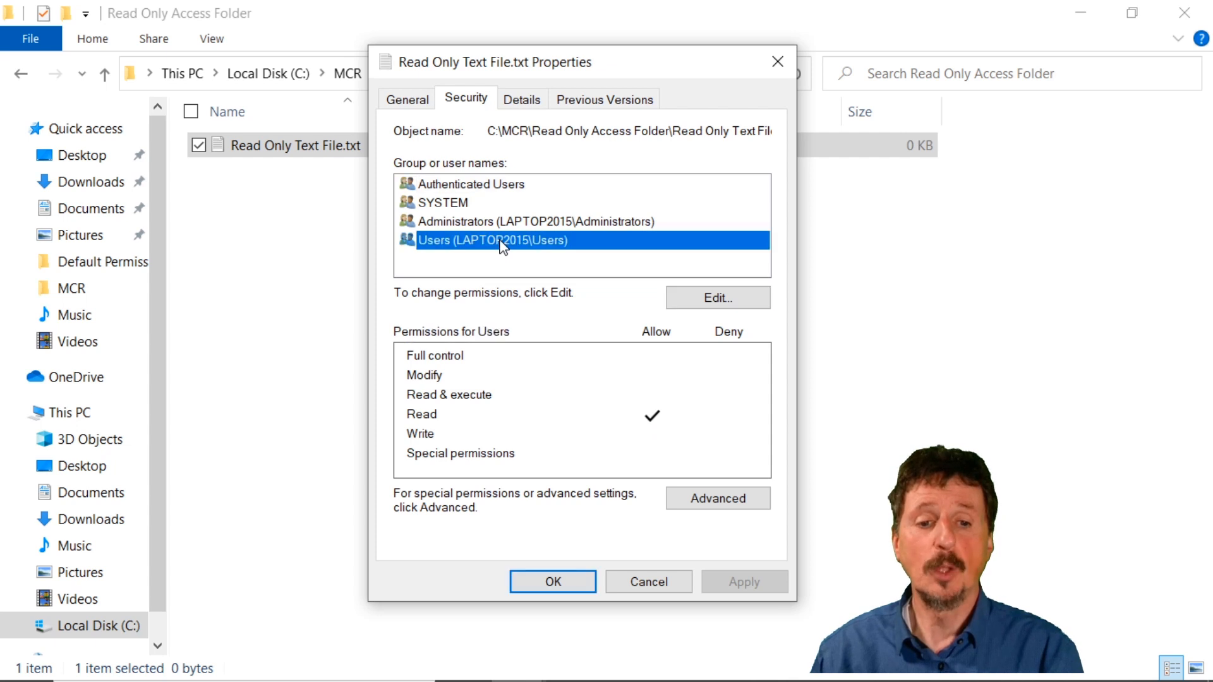
{"action": "left_click", "coordinate": [456, 205]}
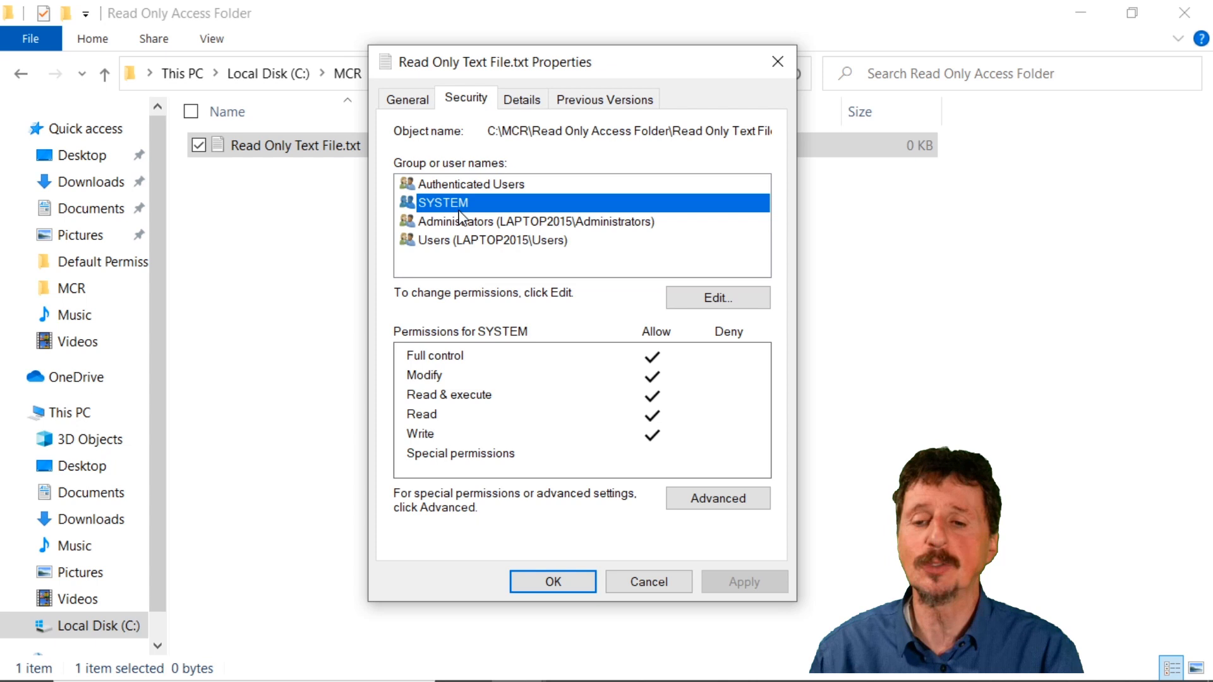
{"action": "left_click", "coordinate": [459, 222]}
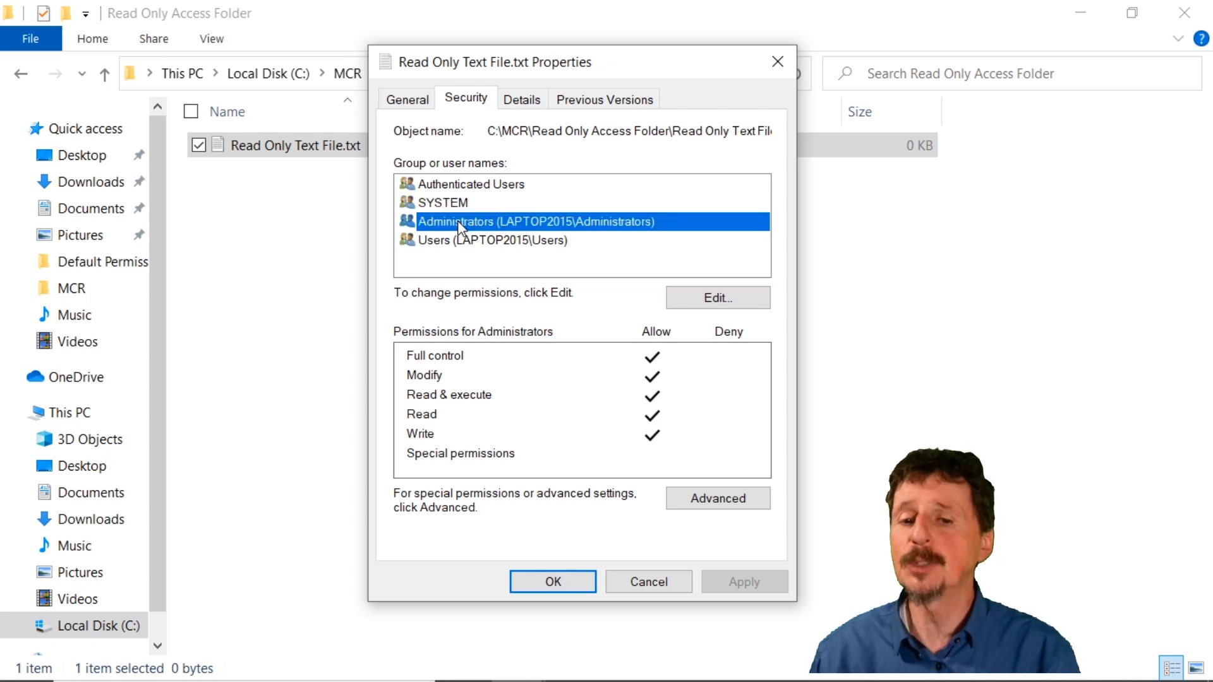
{"action": "left_click", "coordinate": [573, 584]}
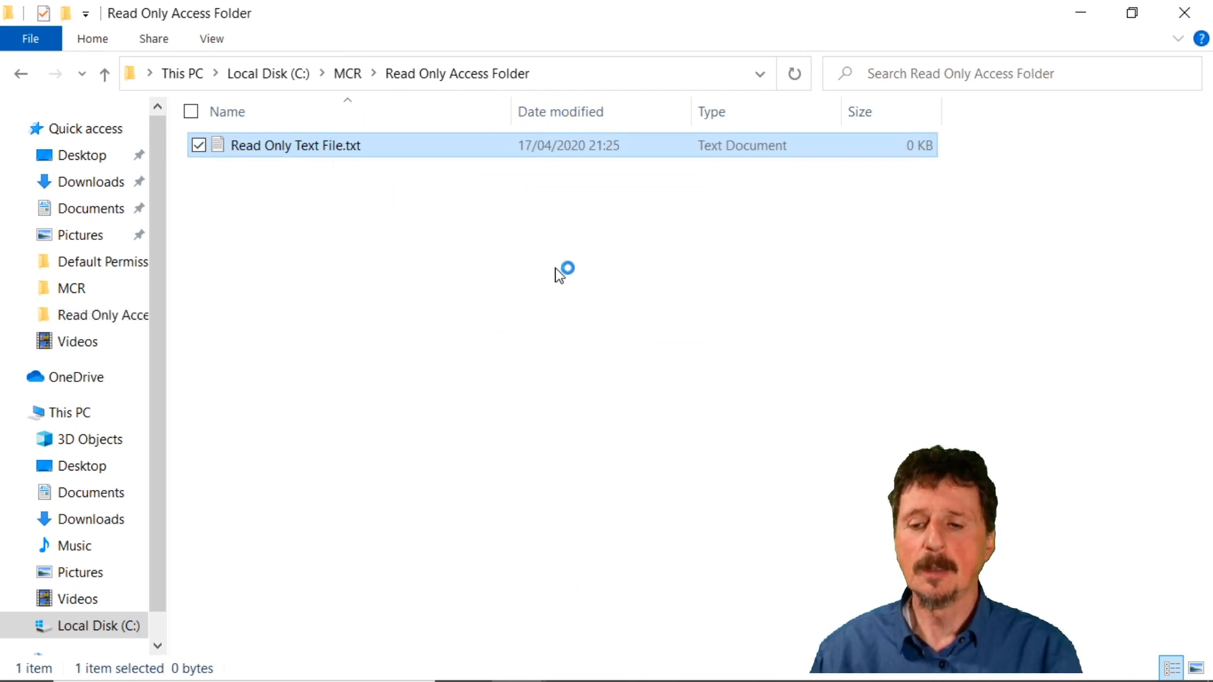
Try to save "Hello World" in Read Only Text File.txt by replacing the existing file, and close Notepad without saving.
{"action": "type", "text": "Hello World"}
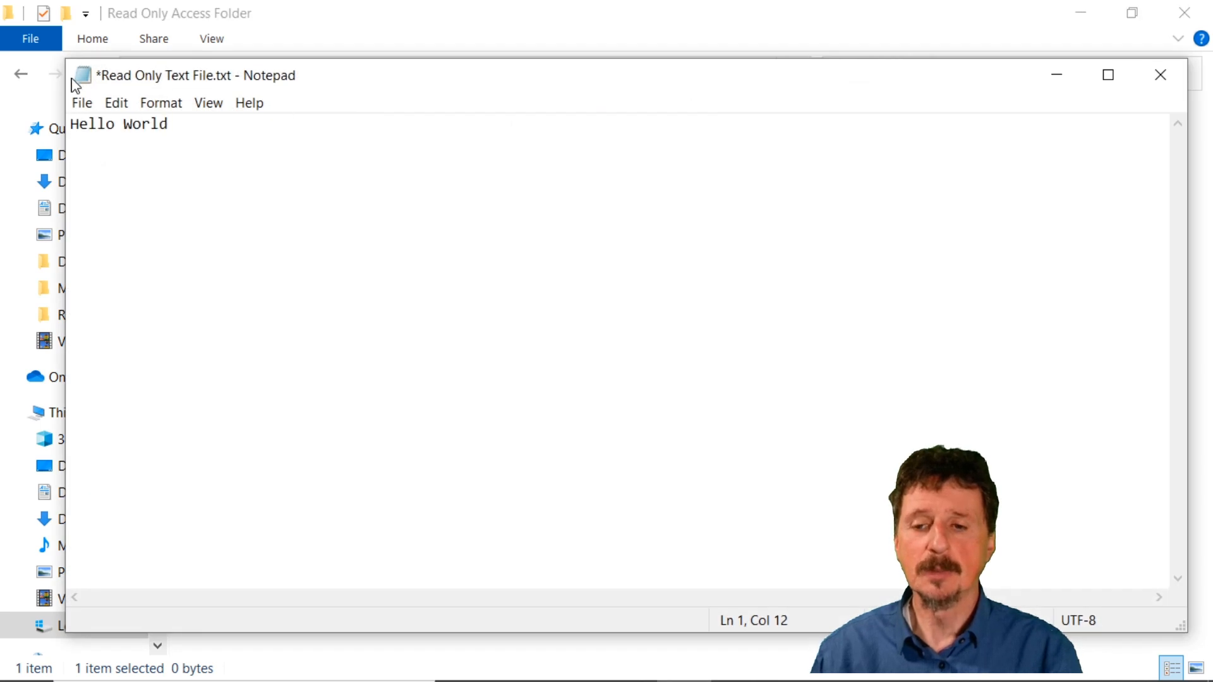
{"action": "left_click", "coordinate": [82, 103]}
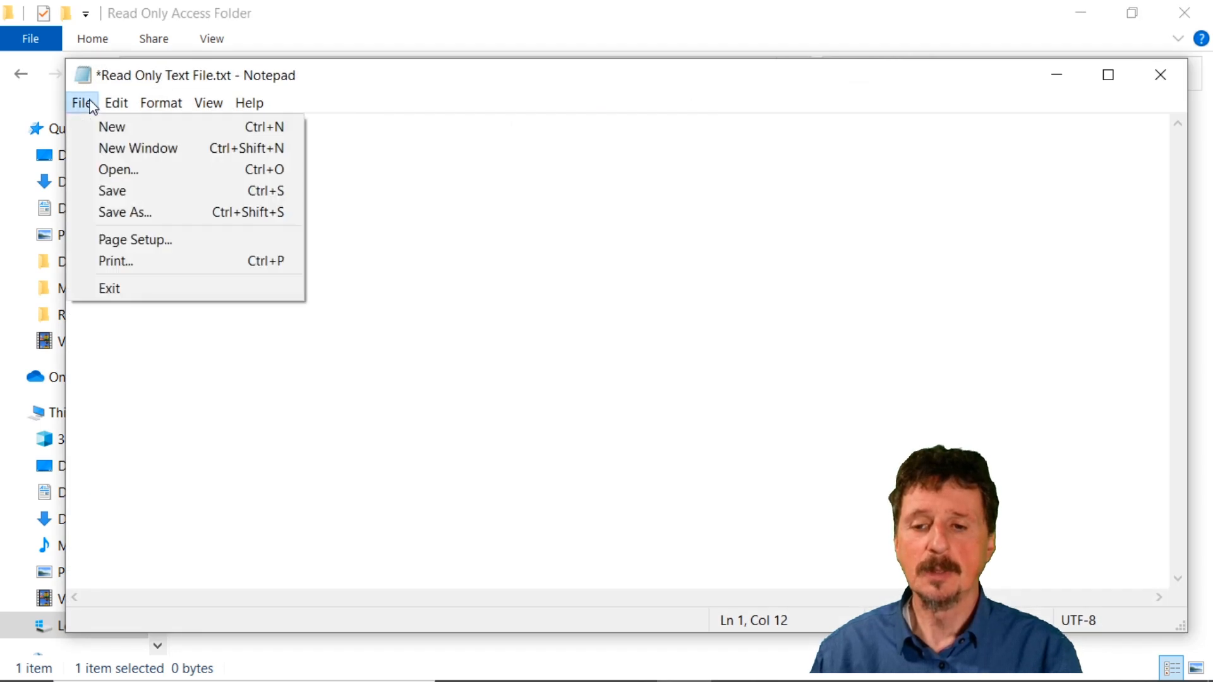
{"action": "left_click", "coordinate": [158, 201]}
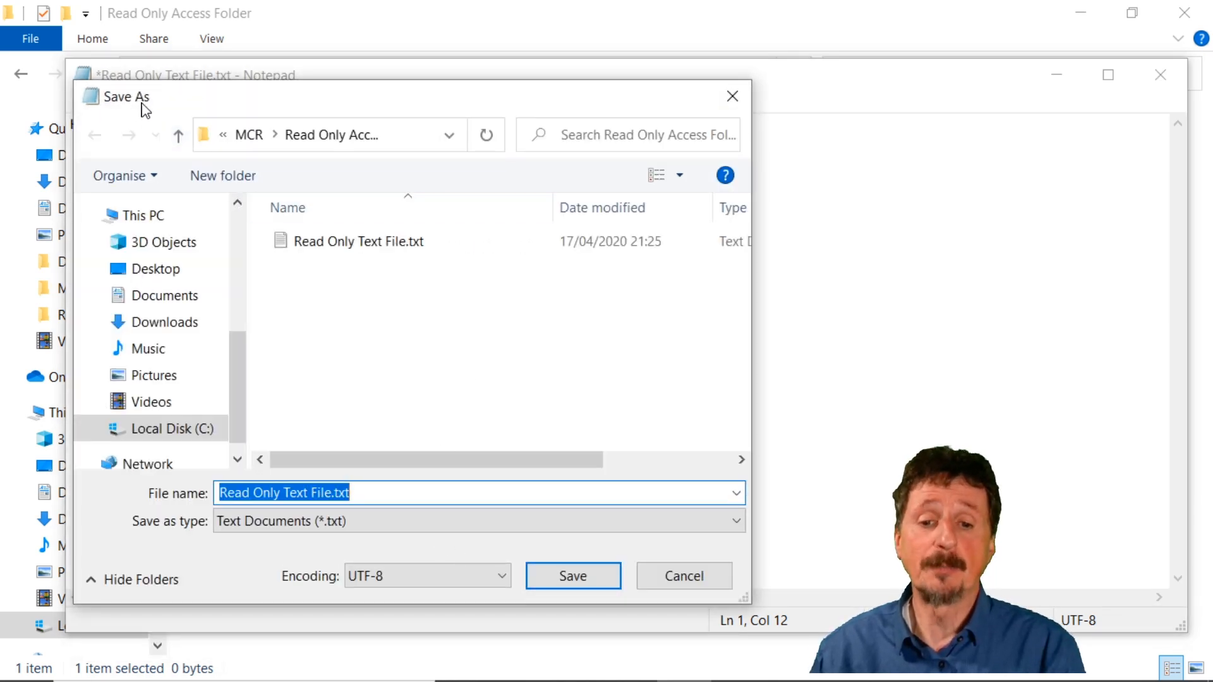
{"action": "left_click", "coordinate": [594, 576]}
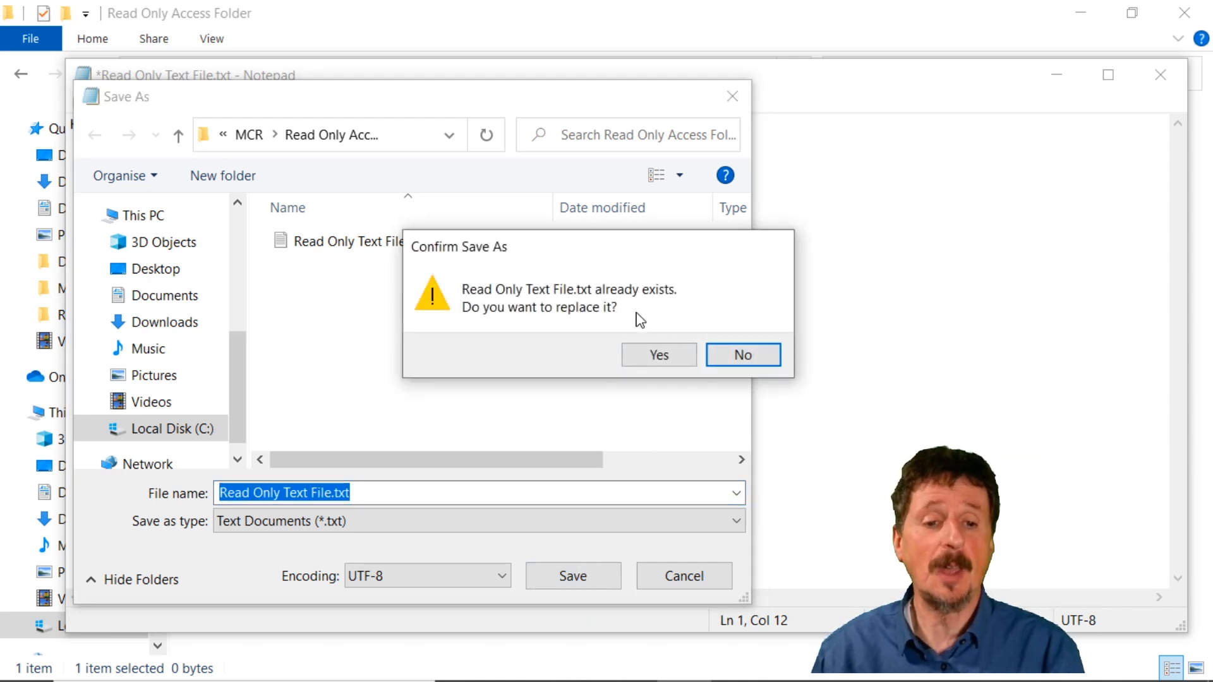
{"action": "left_click", "coordinate": [660, 355]}
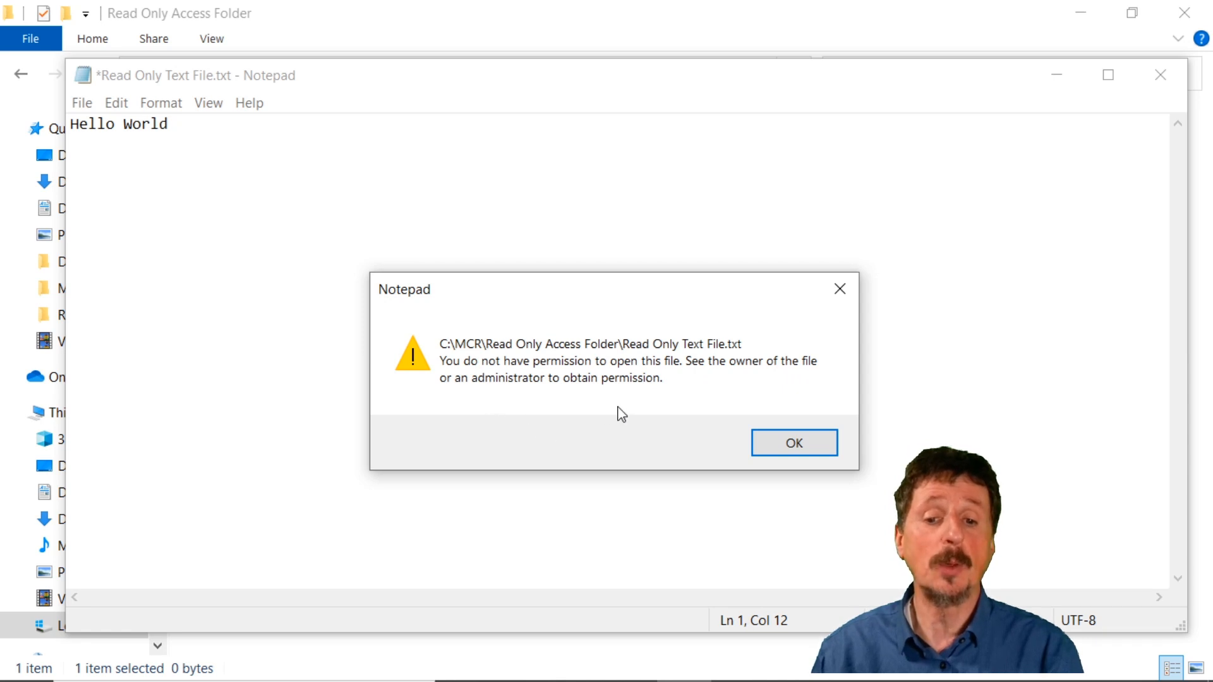
{"action": "left_click", "coordinate": [794, 440]}
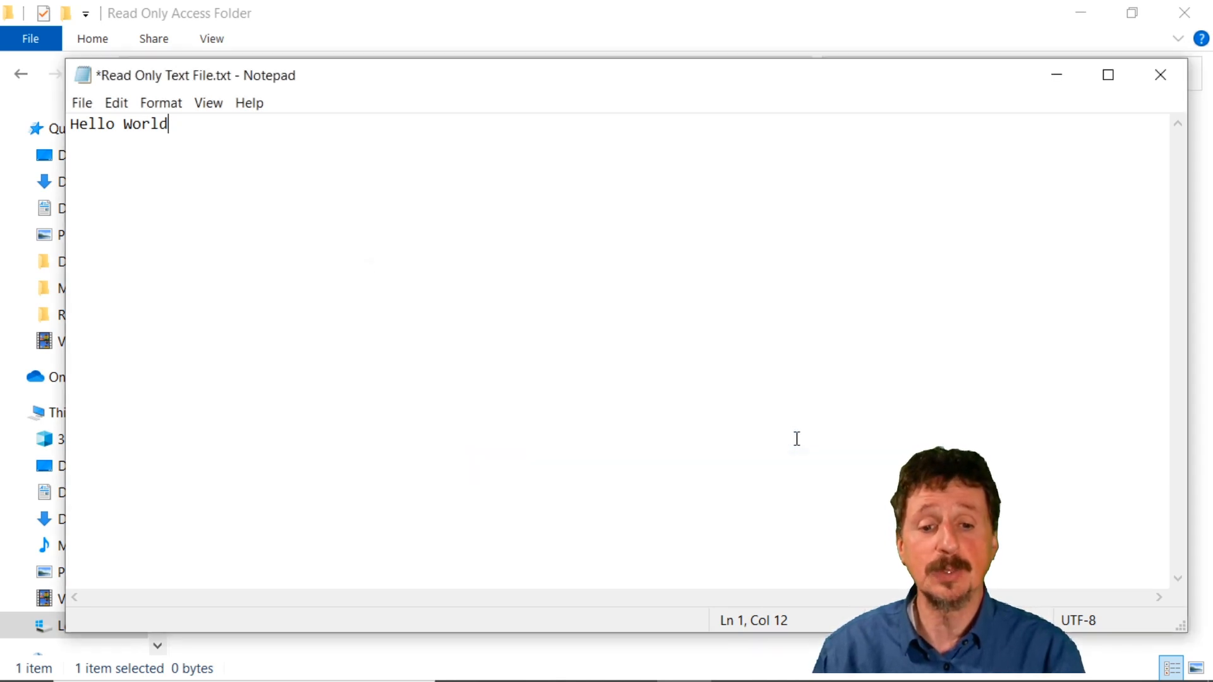
{"action": "left_click", "coordinate": [1161, 75]}
{"action": "left_click", "coordinate": [676, 369]}
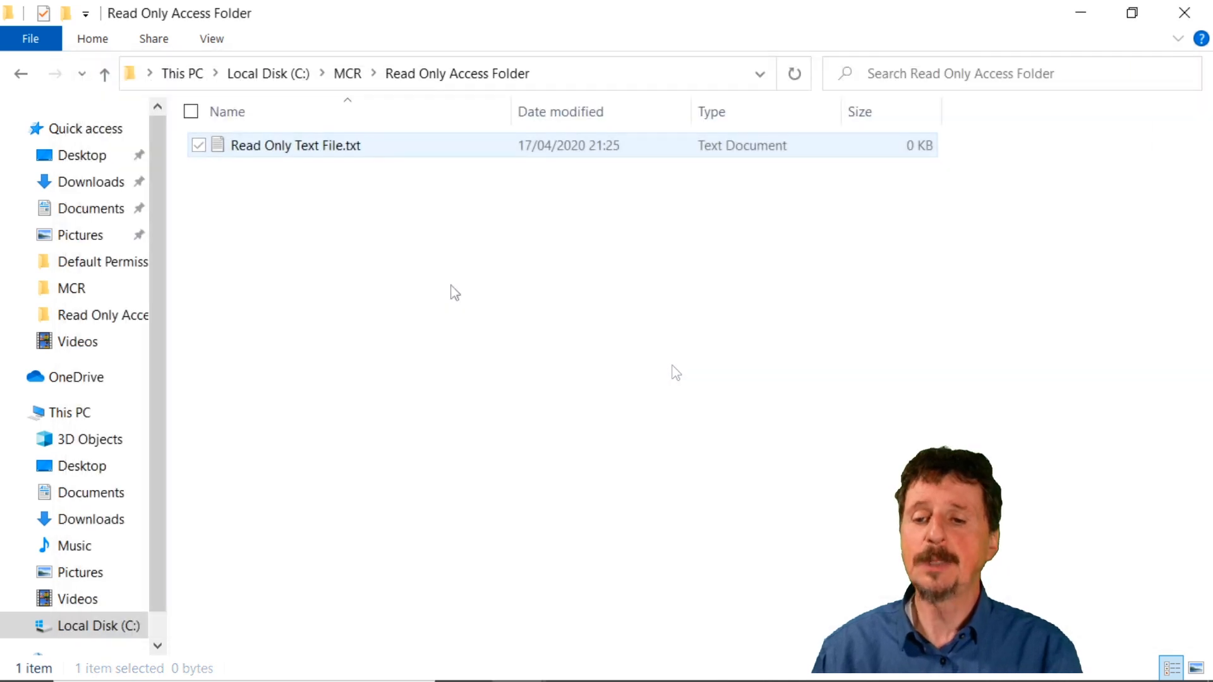
Go up to the MCR folder and open the security properties of Read Only Access Folder.
{"action": "left_click", "coordinate": [106, 76]}
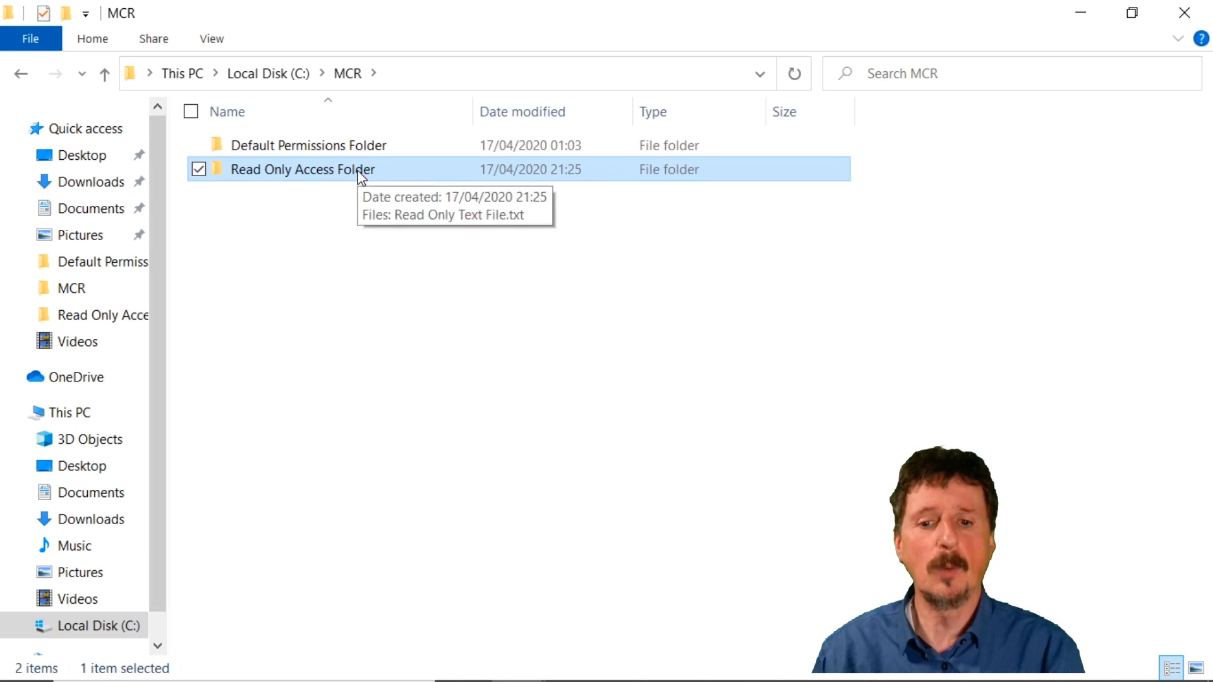
{"action": "right_click", "coordinate": [358, 169]}
{"action": "left_click", "coordinate": [143, 668]}
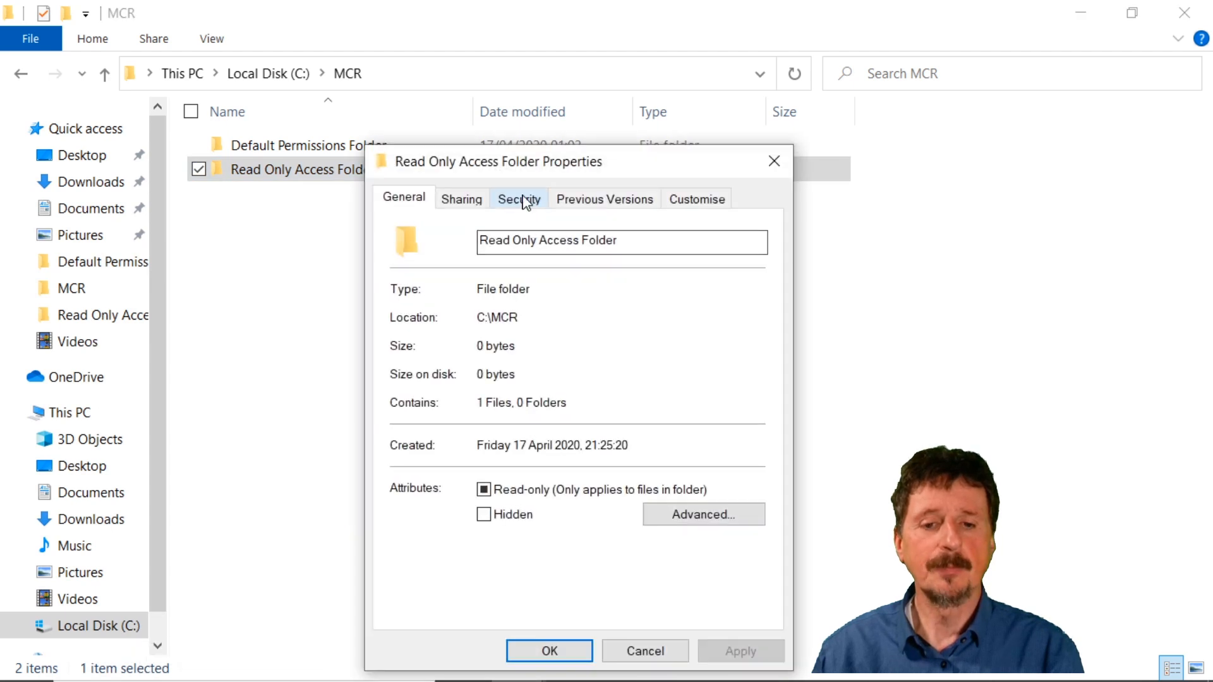
{"action": "left_click", "coordinate": [523, 199]}
{"action": "left_click_drag", "start_coordinate": [621, 163], "coordinate": [618, 75]}
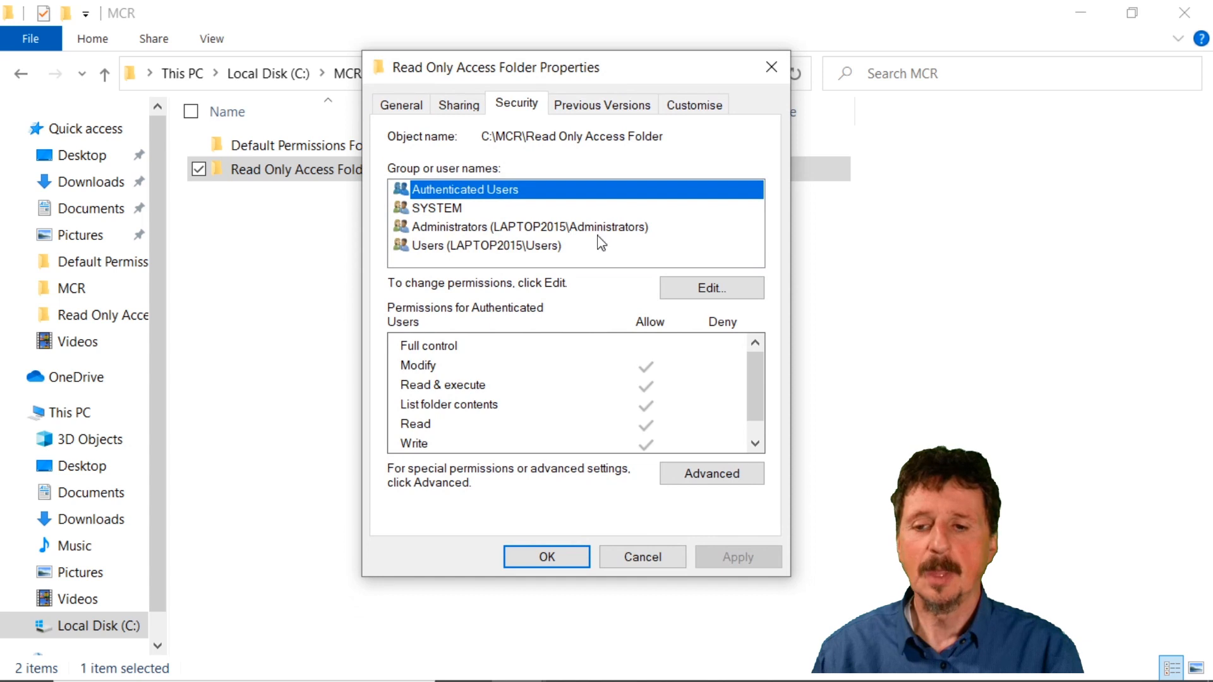
Disable inheritance on Read Only Access Folder, converting the inherited permissions into explicit permissions, and accept the change.
{"action": "left_click", "coordinate": [713, 480]}
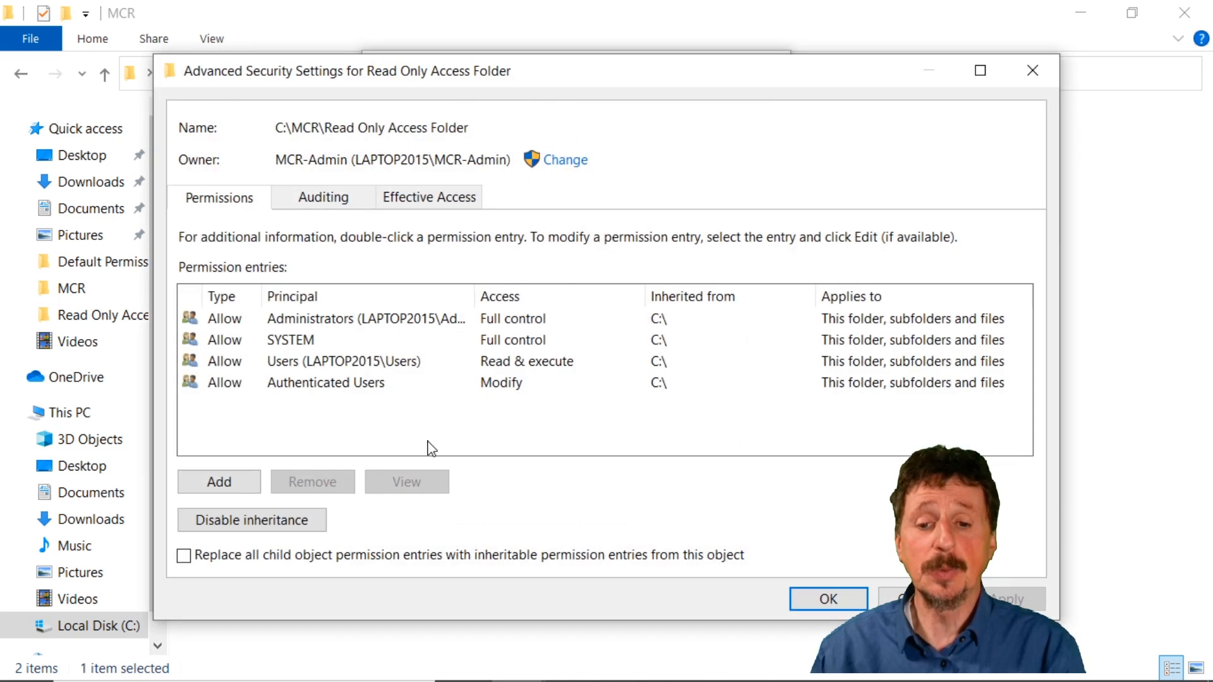
{"action": "left_click", "coordinate": [300, 519]}
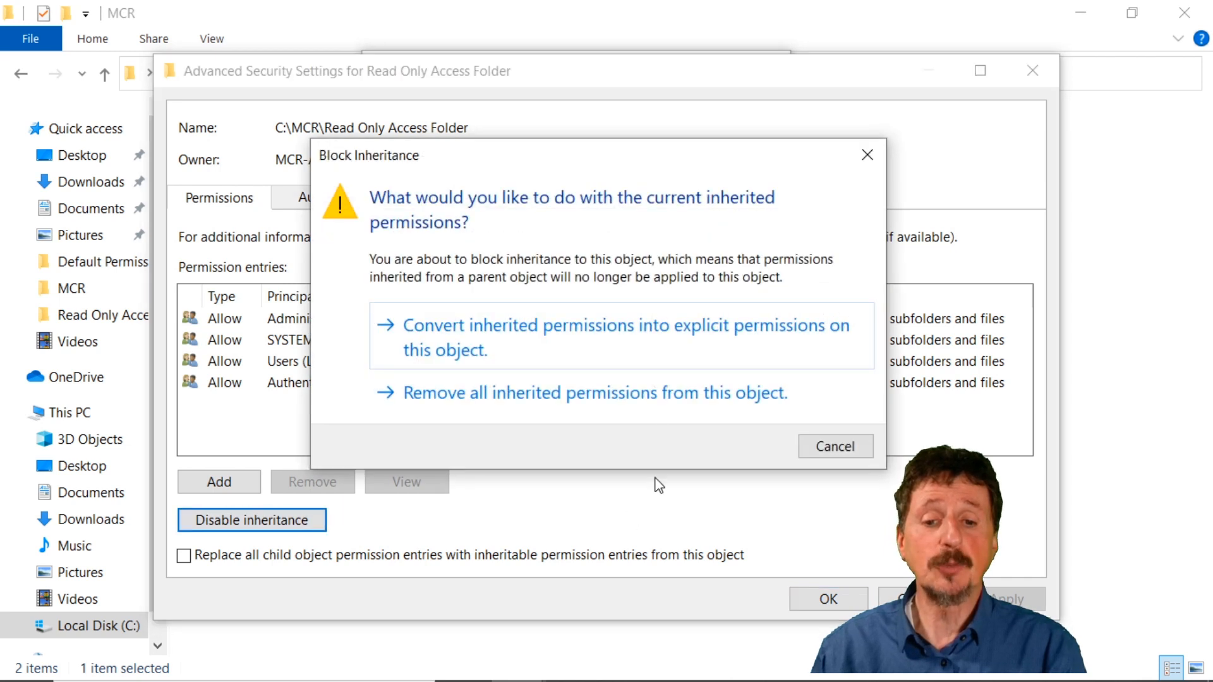
{"action": "left_click", "coordinate": [652, 344]}
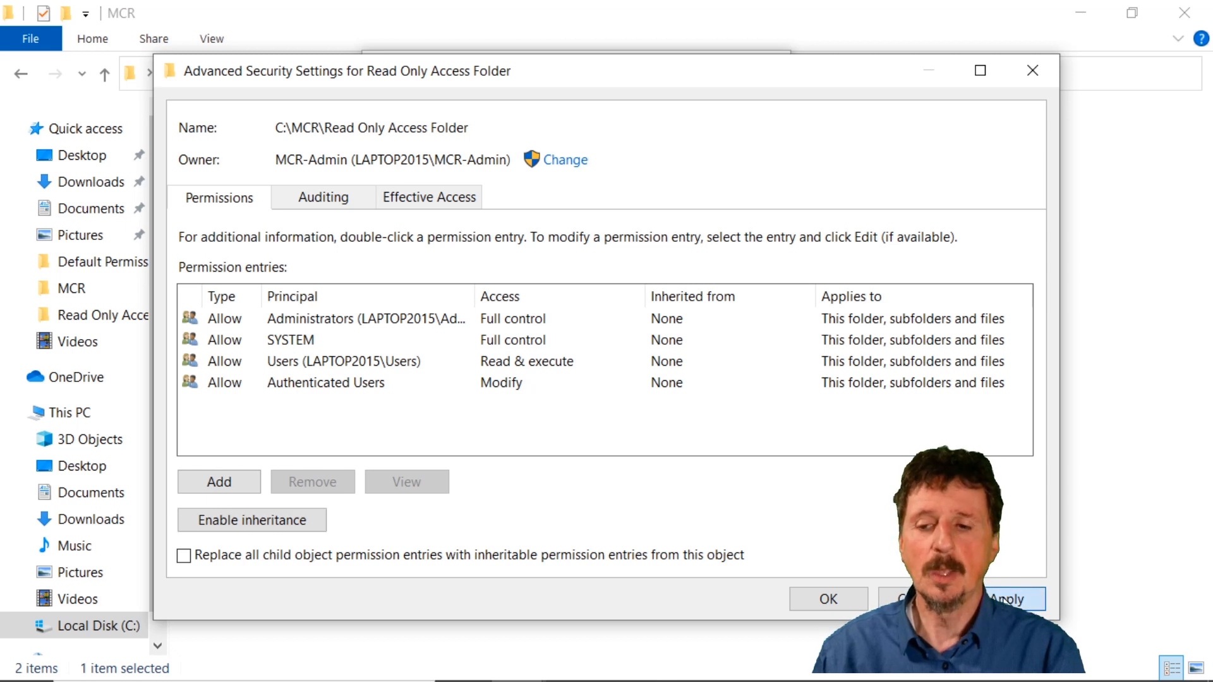
{"action": "left_click", "coordinate": [829, 600]}
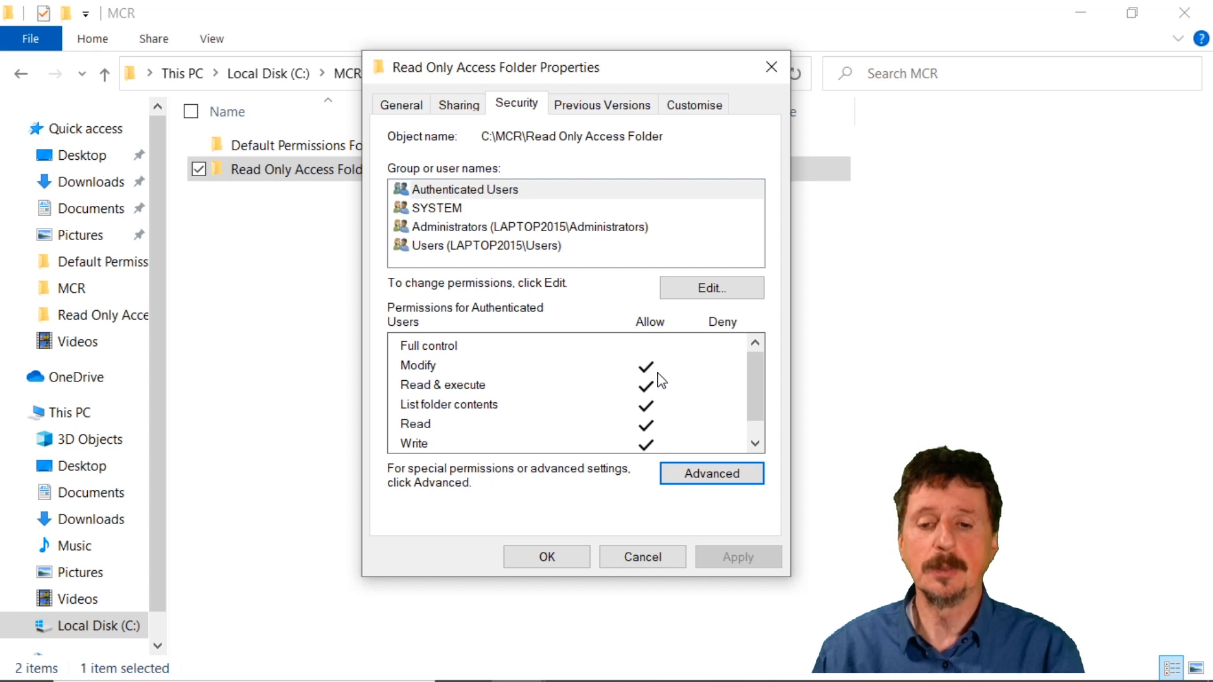
Remove the allowed Modify, Read & execute and Write permissions from Authenticated Users on Read Only Access Folder.
{"action": "left_click", "coordinate": [708, 291]}
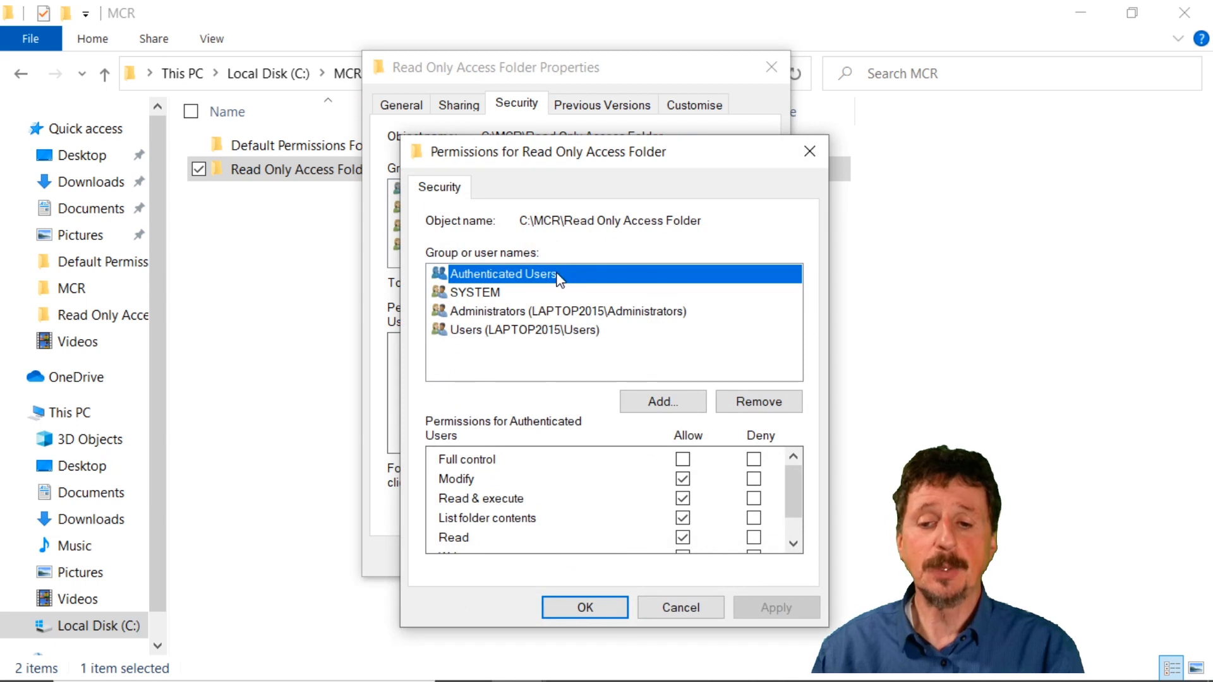
{"action": "left_click", "coordinate": [683, 478]}
{"action": "left_click", "coordinate": [683, 499]}
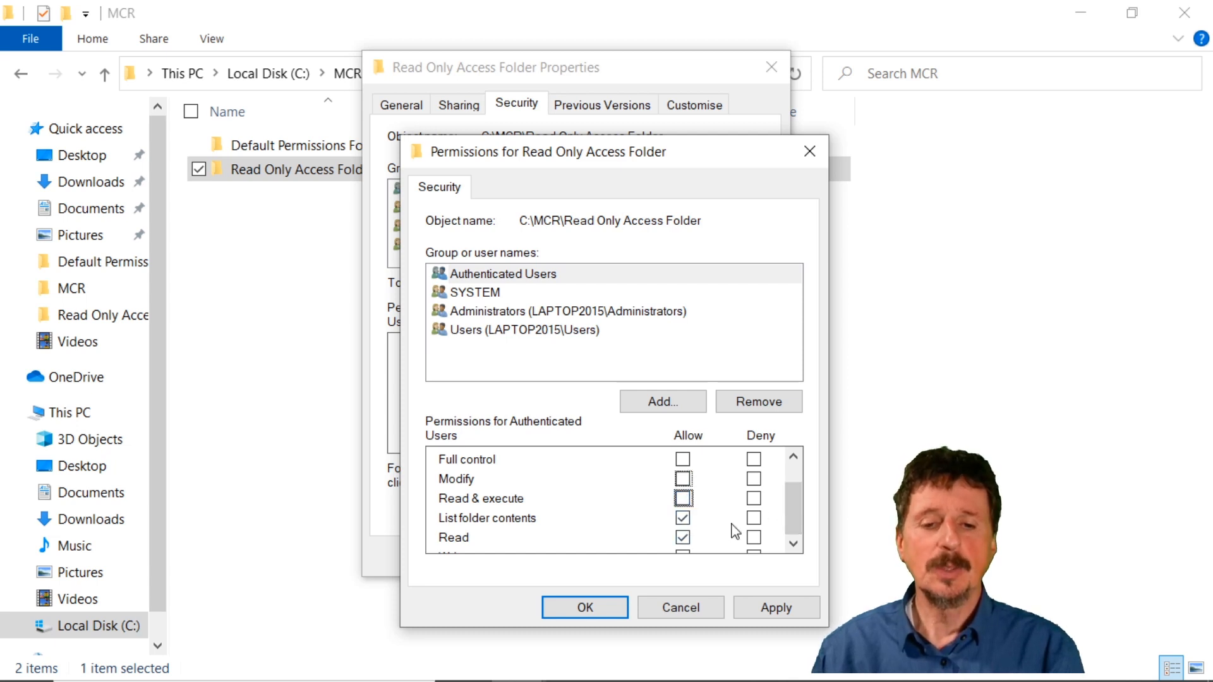
{"action": "left_click", "coordinate": [683, 552]}
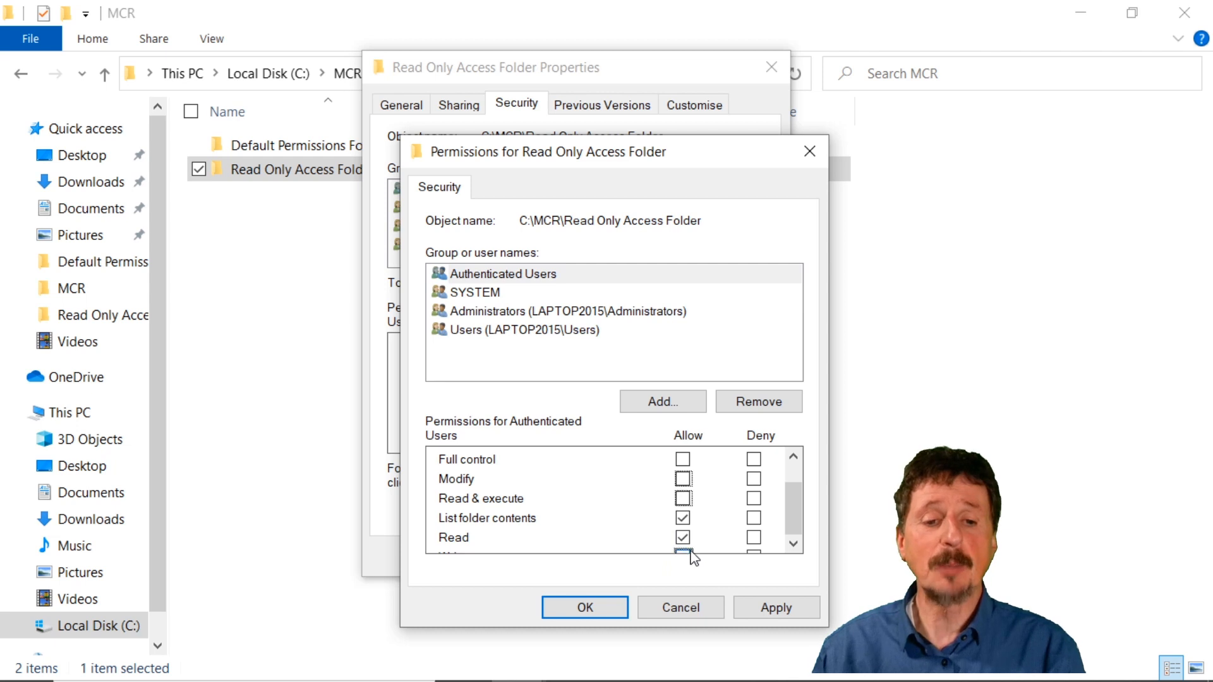
Remove the allowed Read & execute permission from the Users group on Read Only Access Folder and apply the permission changes.
{"action": "left_click", "coordinate": [544, 331]}
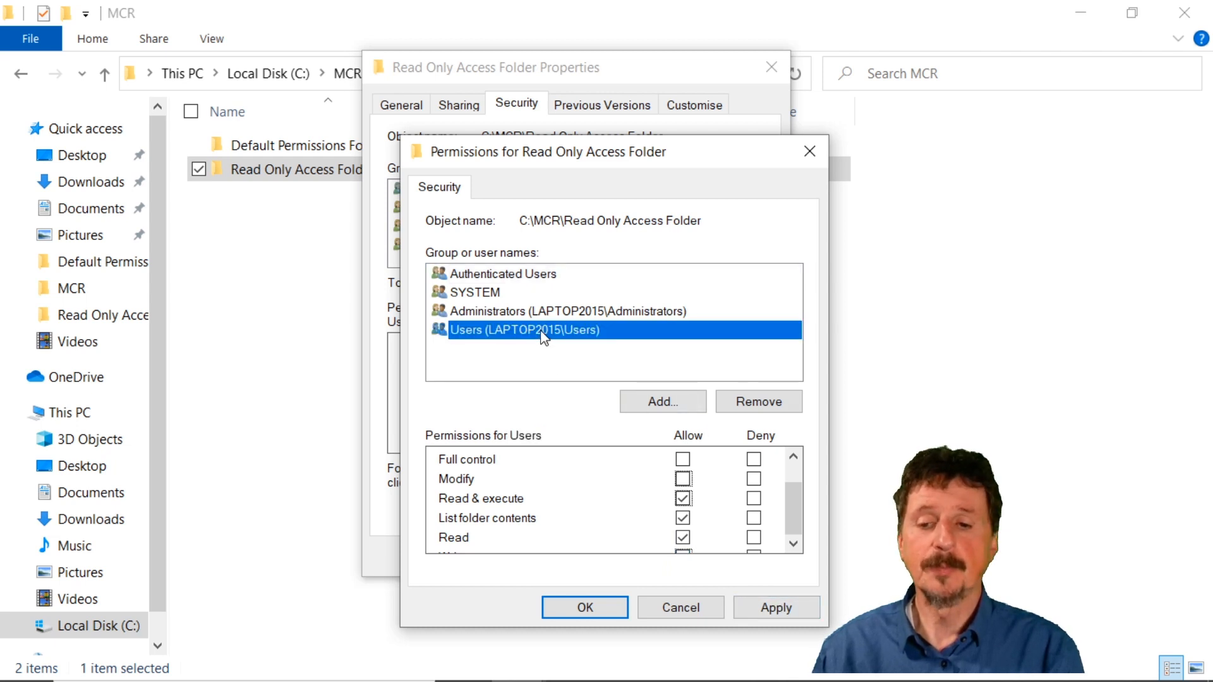
{"action": "left_click", "coordinate": [683, 498]}
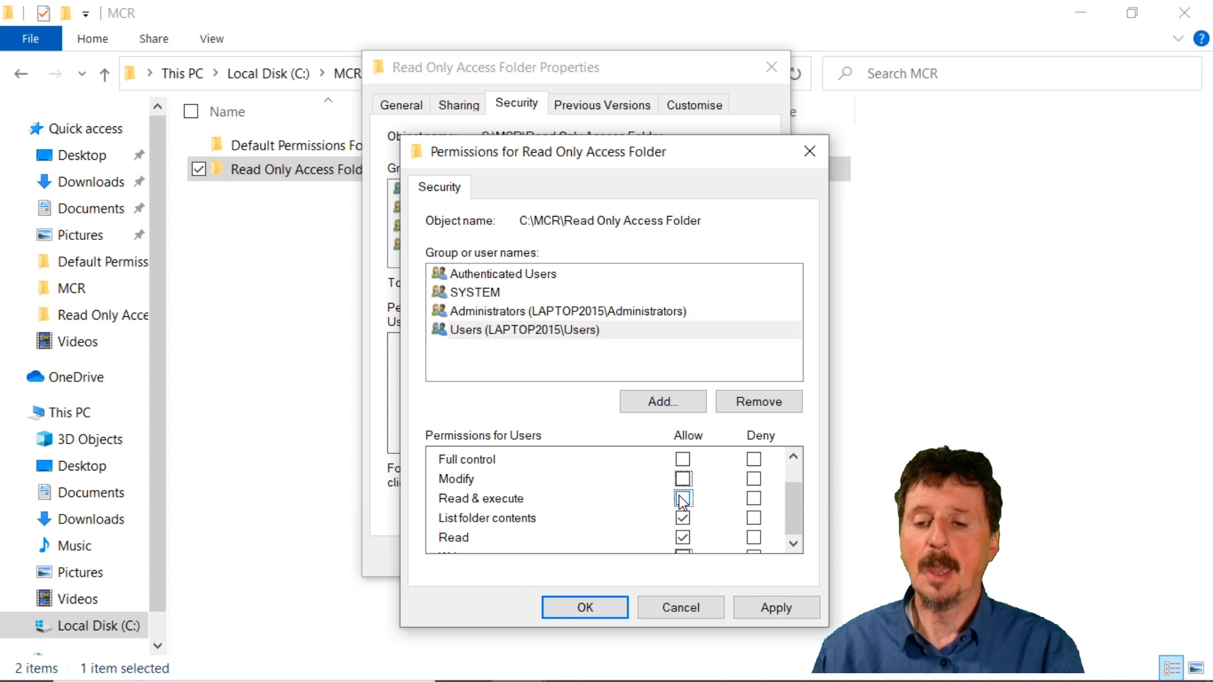
{"action": "left_click", "coordinate": [775, 607]}
{"action": "left_click", "coordinate": [601, 609]}
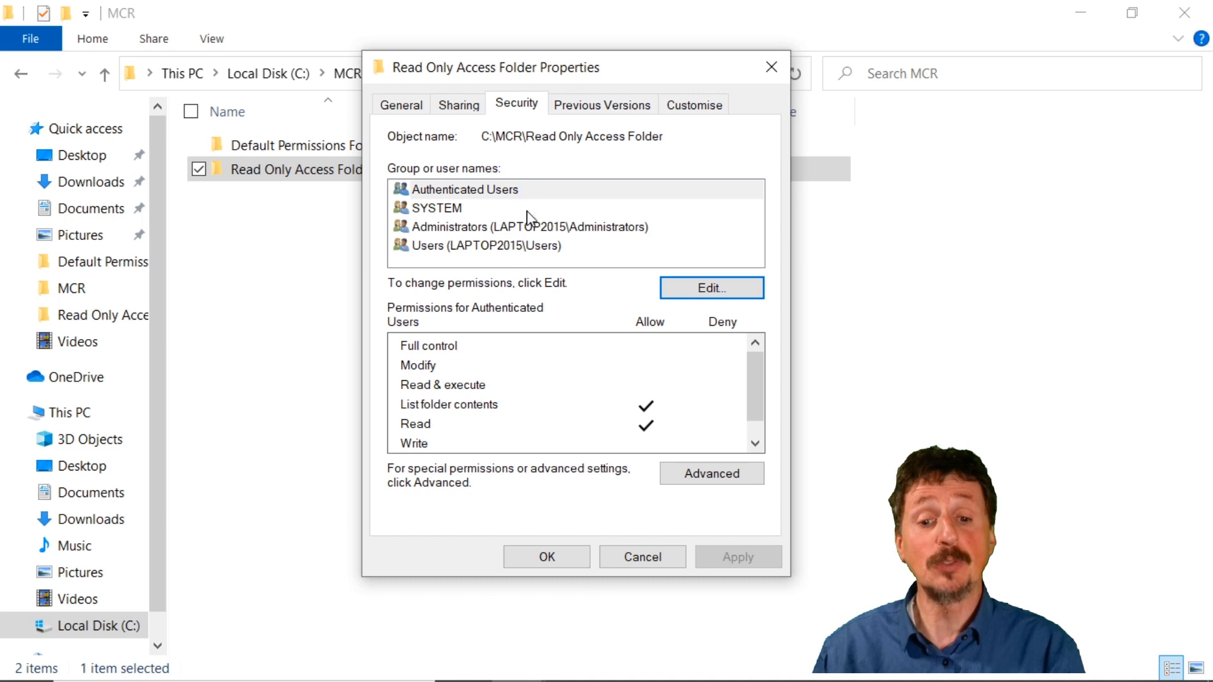
Review the permissions of Users, SYSTEM and Administrators on Read Only Access Folder.
{"action": "left_click", "coordinate": [496, 250]}
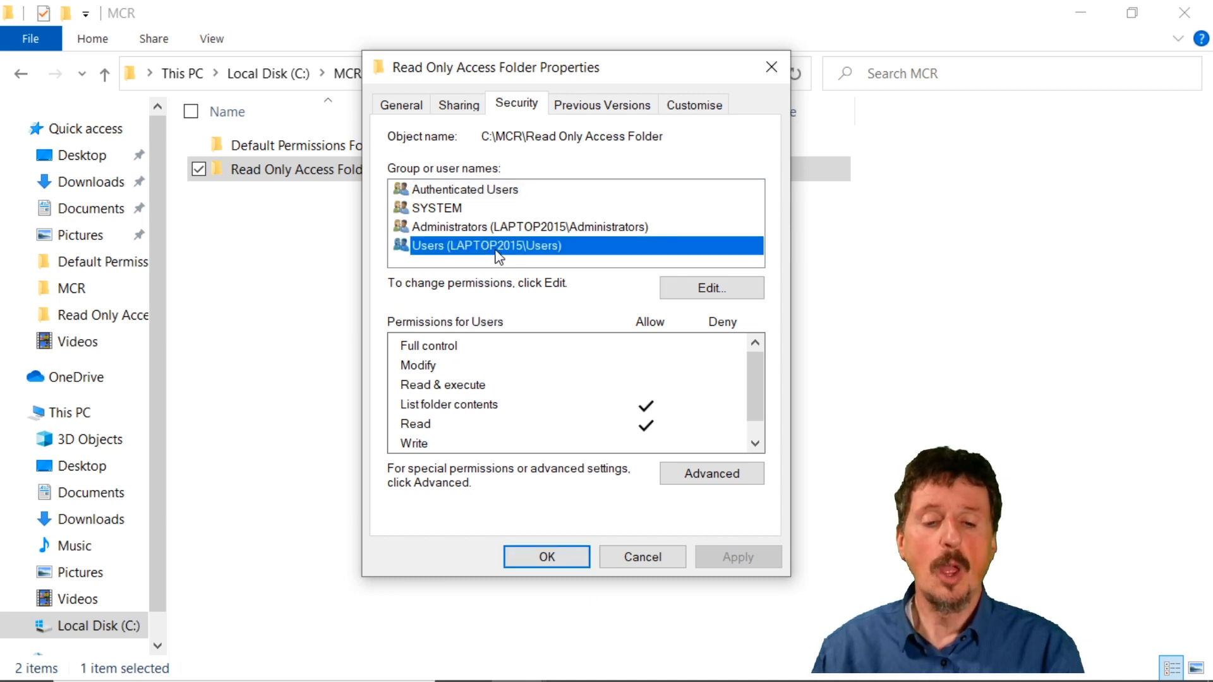
{"action": "left_click", "coordinate": [453, 212]}
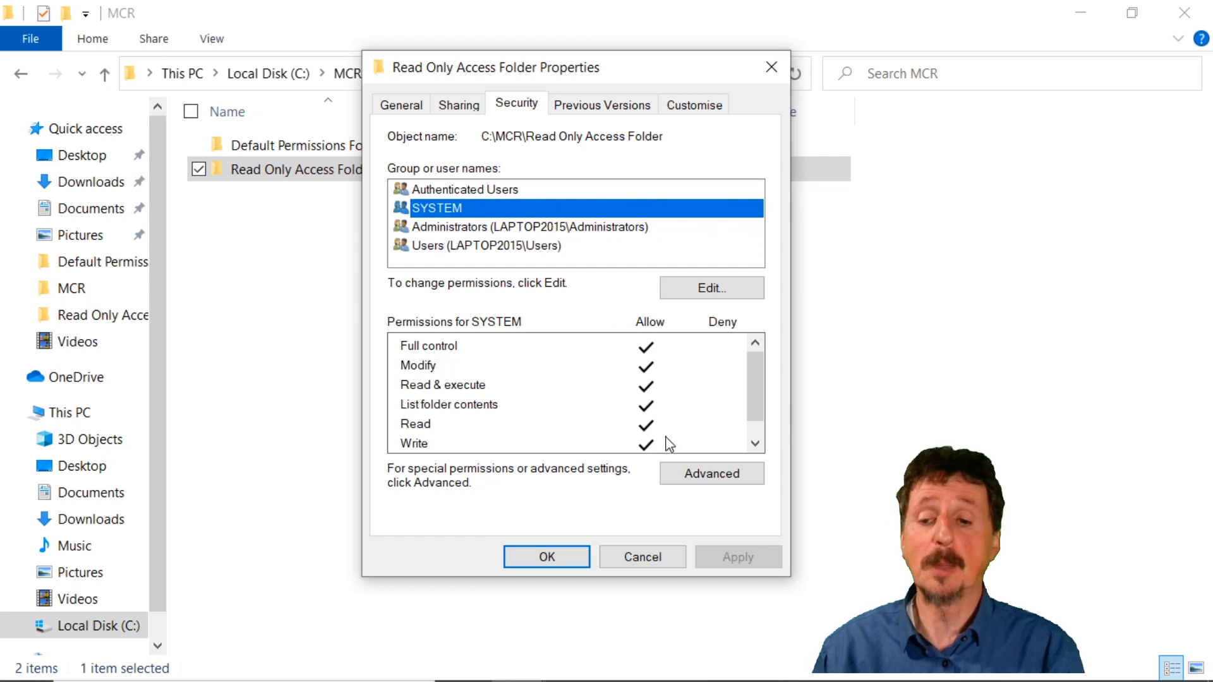
{"action": "left_click", "coordinate": [584, 231]}
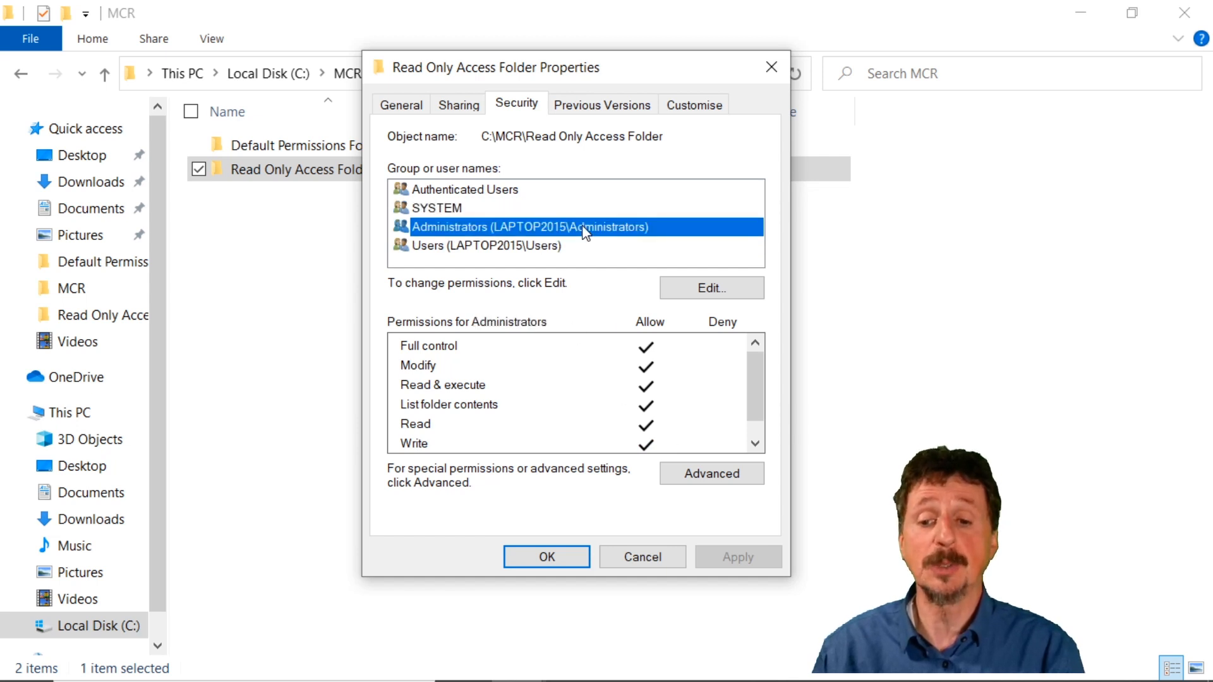
Accept the folder's properties and open Read Only Access Folder to check which new items can be created inside it.
{"action": "left_click", "coordinate": [576, 563]}
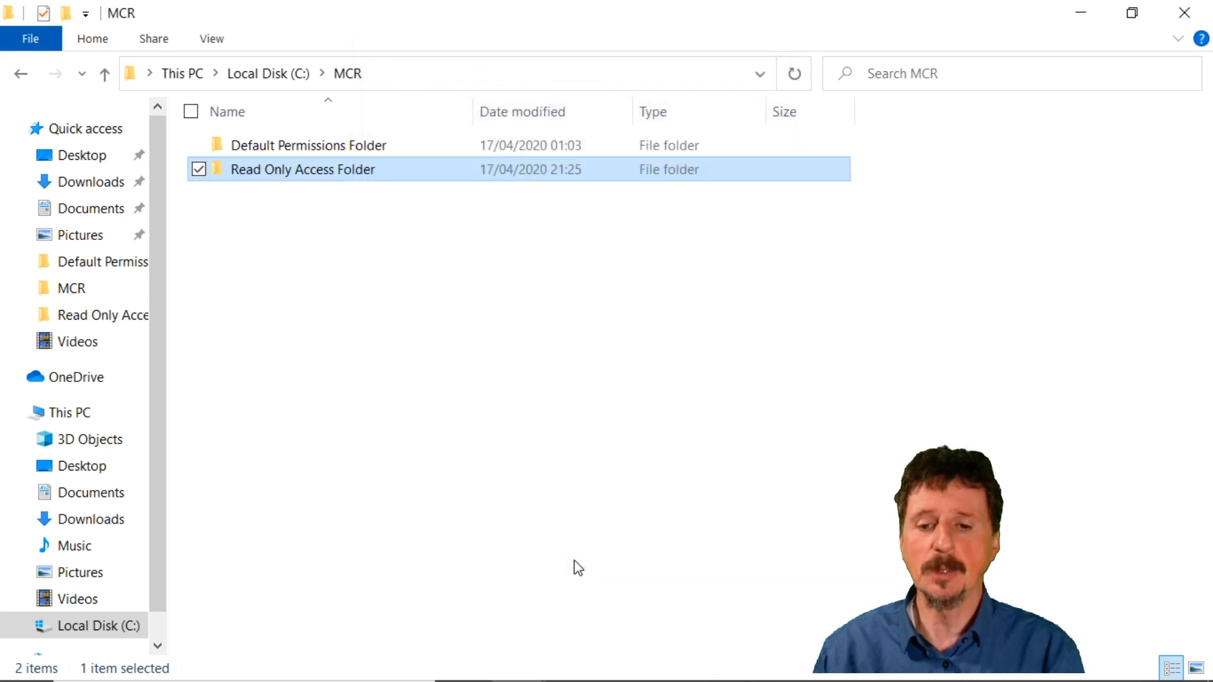
{"action": "double_click", "coordinate": [312, 178]}
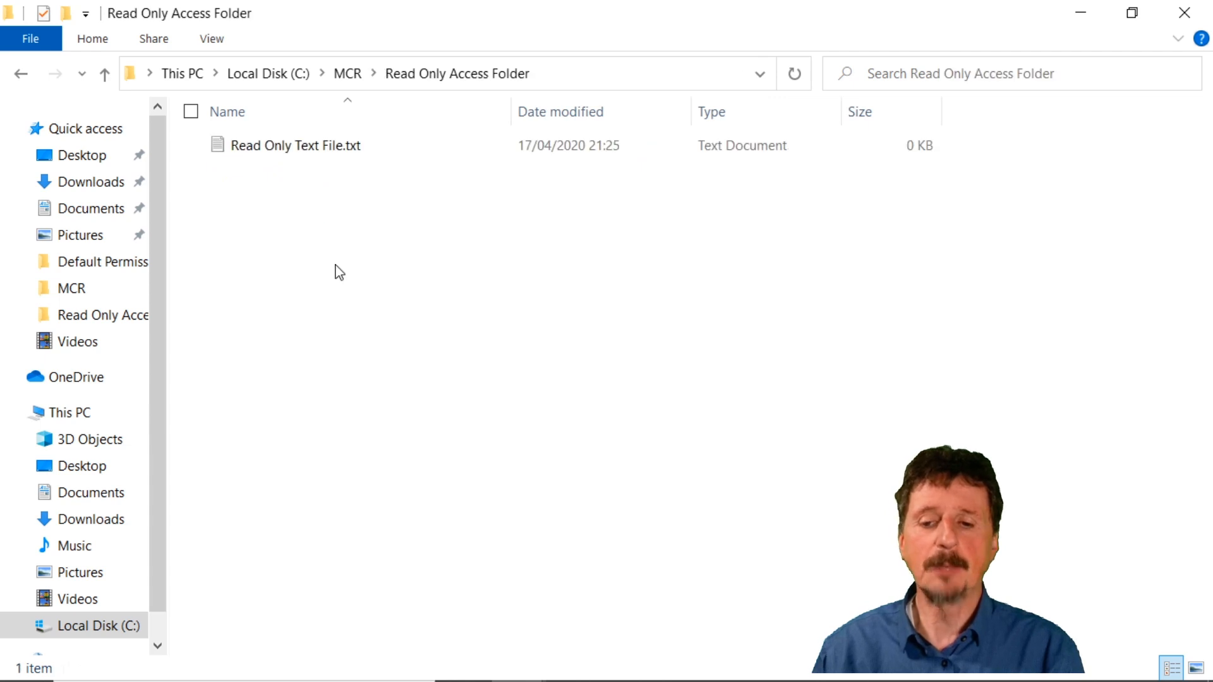
{"action": "right_click", "coordinate": [654, 261]}
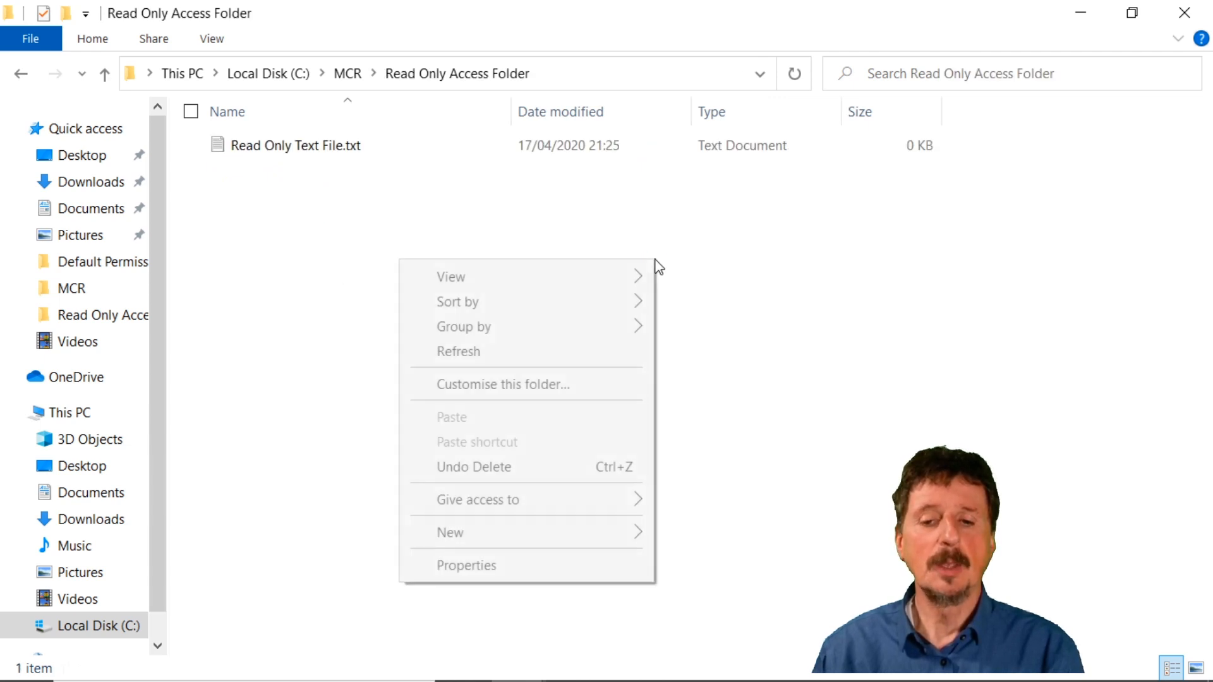
{"action": "mouse_move", "coordinate": [468, 548]}
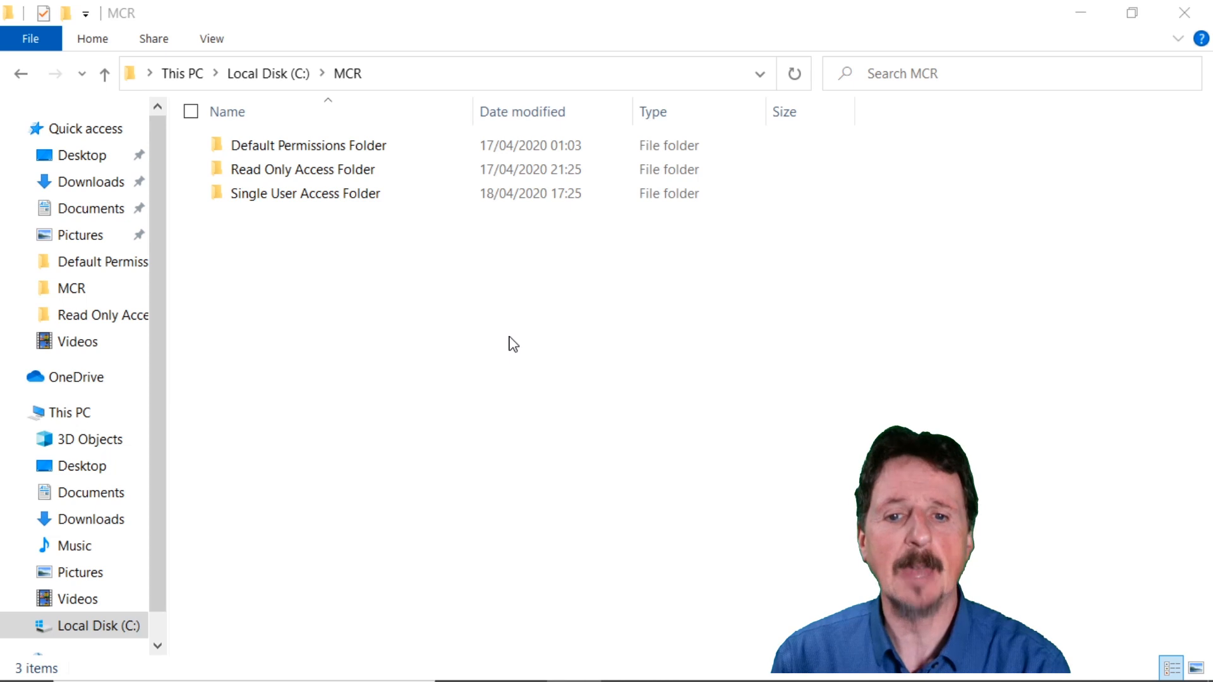
Open Single User Access Folder and display the security permissions of Single User Access Text File.txt.
{"action": "left_click", "coordinate": [355, 204]}
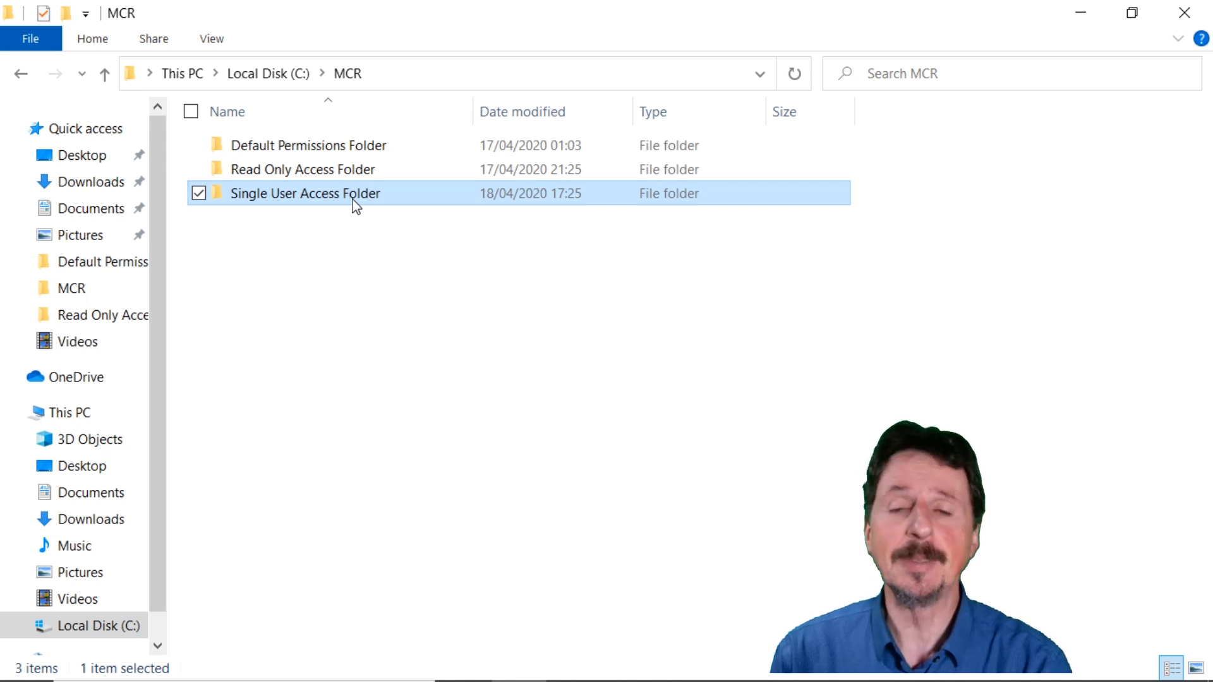
{"action": "double_click", "coordinate": [355, 204]}
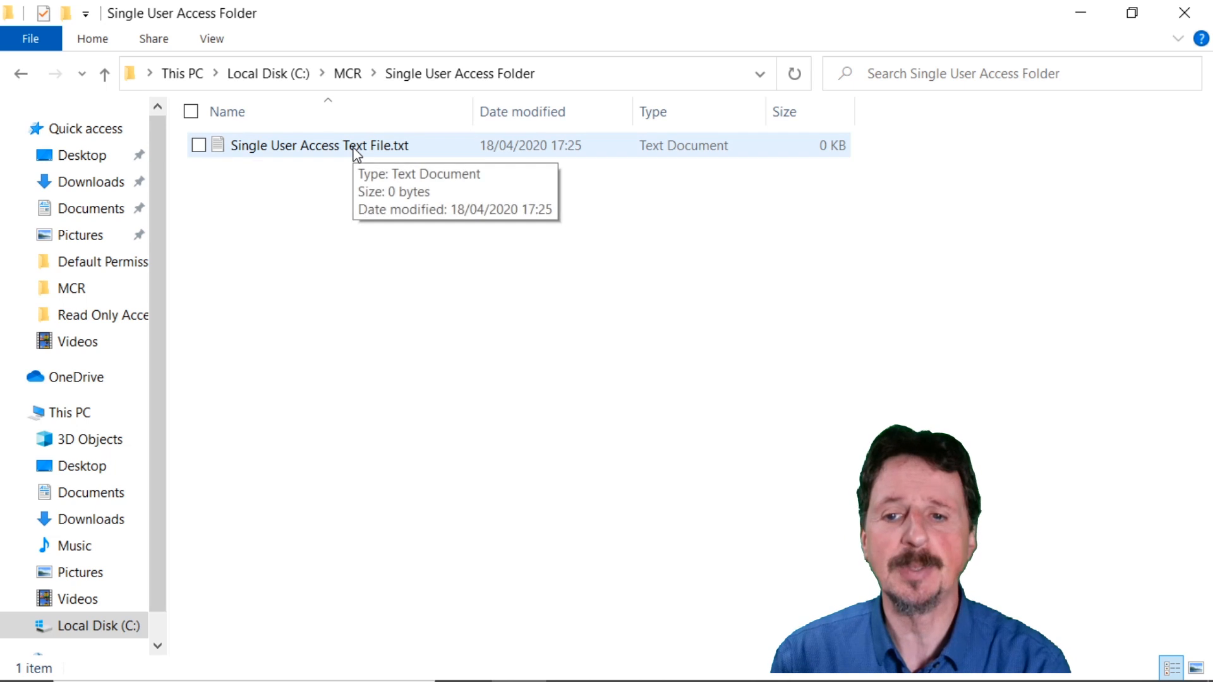
{"action": "left_click", "coordinate": [355, 151]}
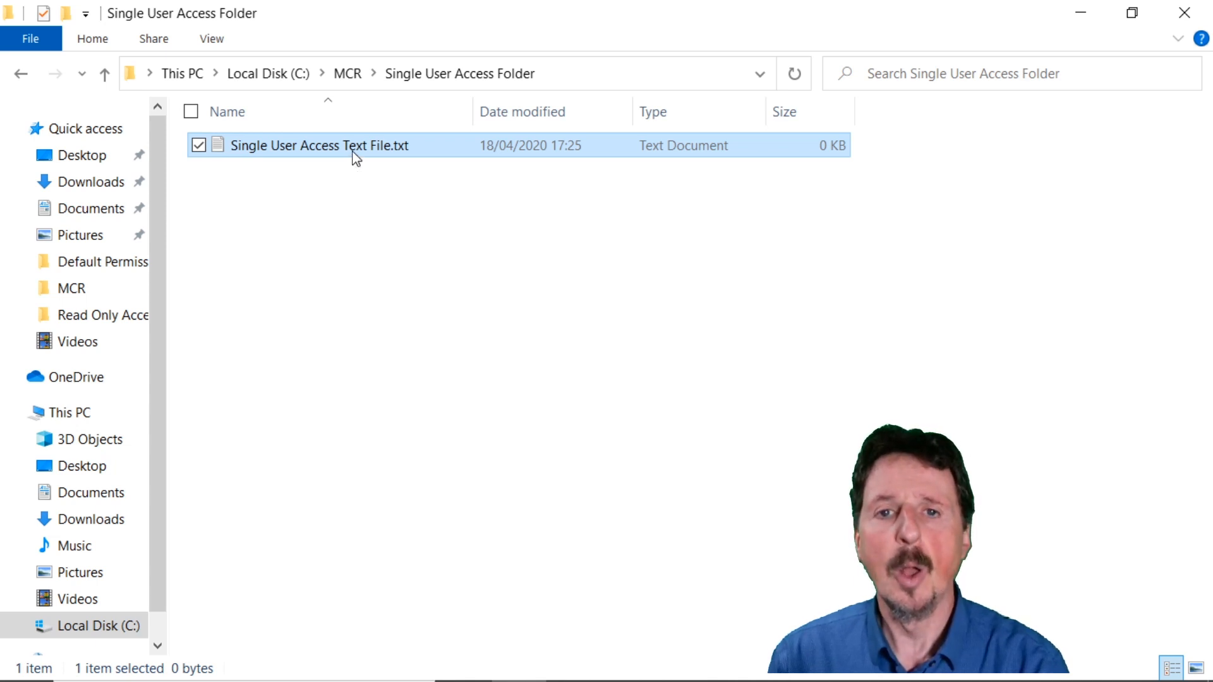
{"action": "right_click", "coordinate": [353, 153]}
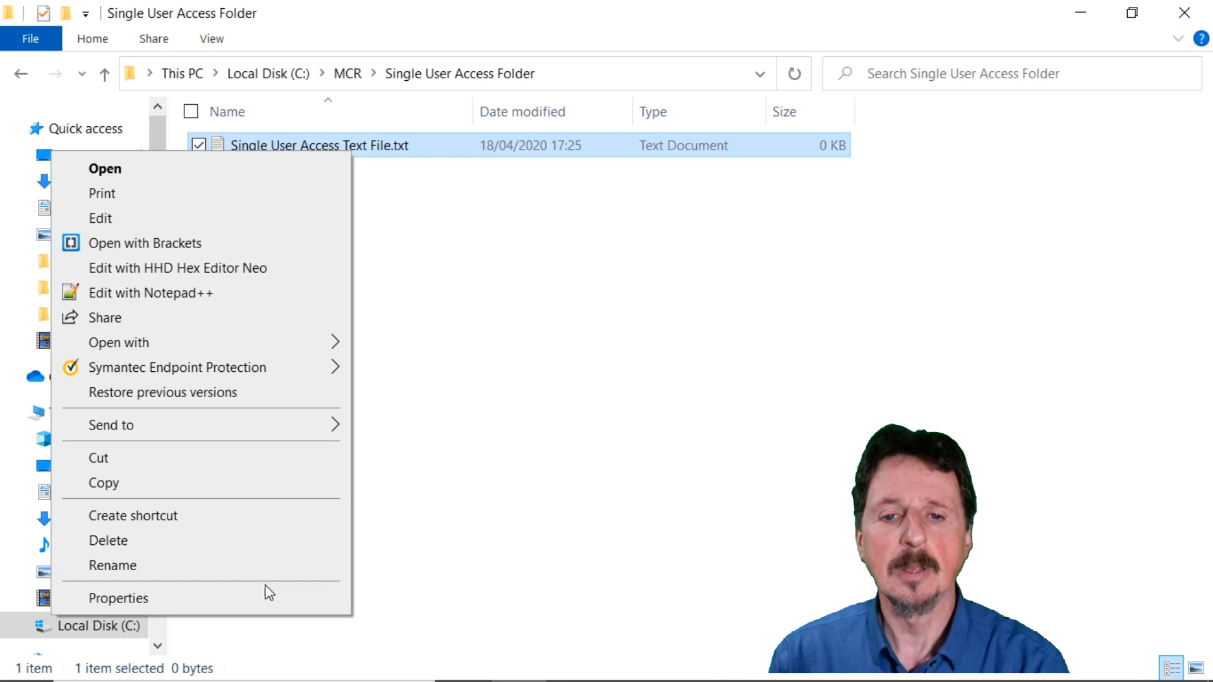
{"action": "left_click", "coordinate": [273, 600]}
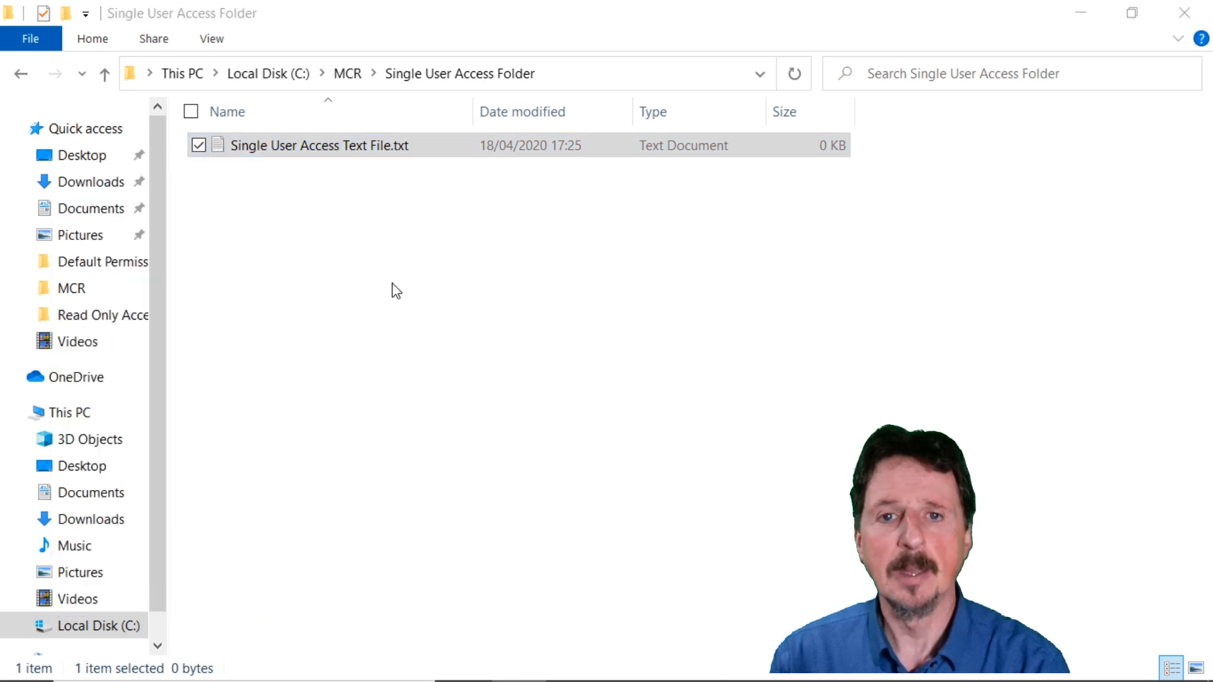
{"action": "left_click", "coordinate": [458, 175]}
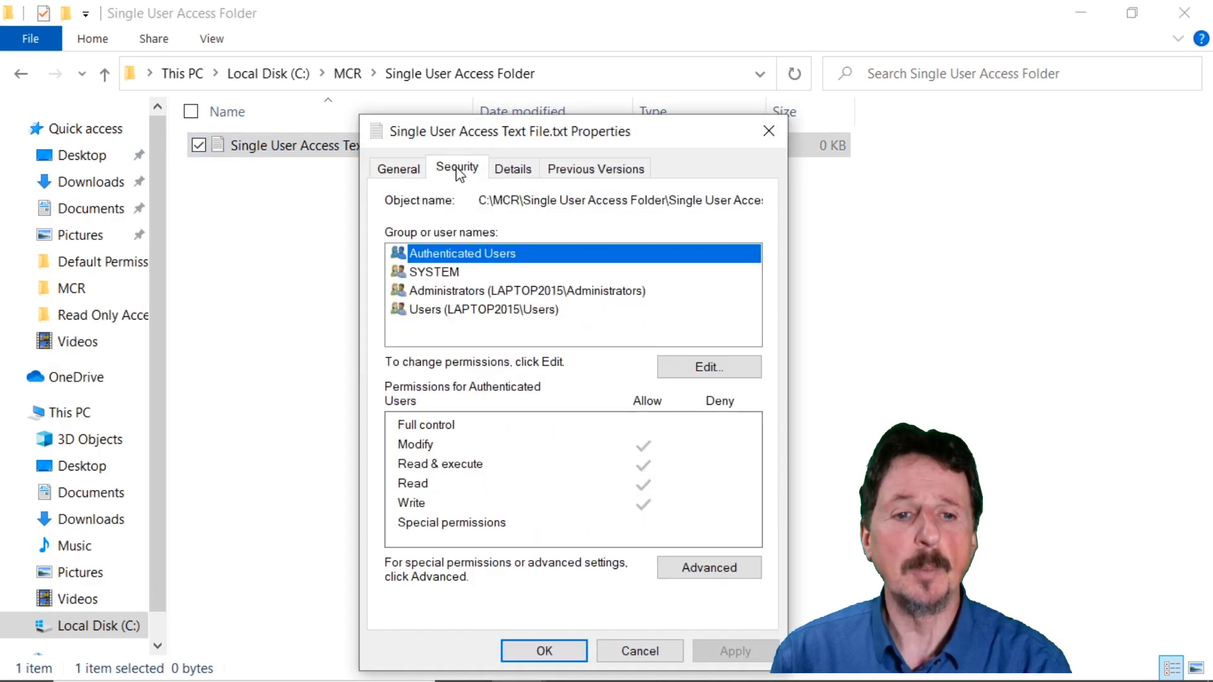
Add the mcr-admin account to the permission list of Single User Access Text File.txt, checking the name before accepting it.
{"action": "left_click", "coordinate": [719, 366]}
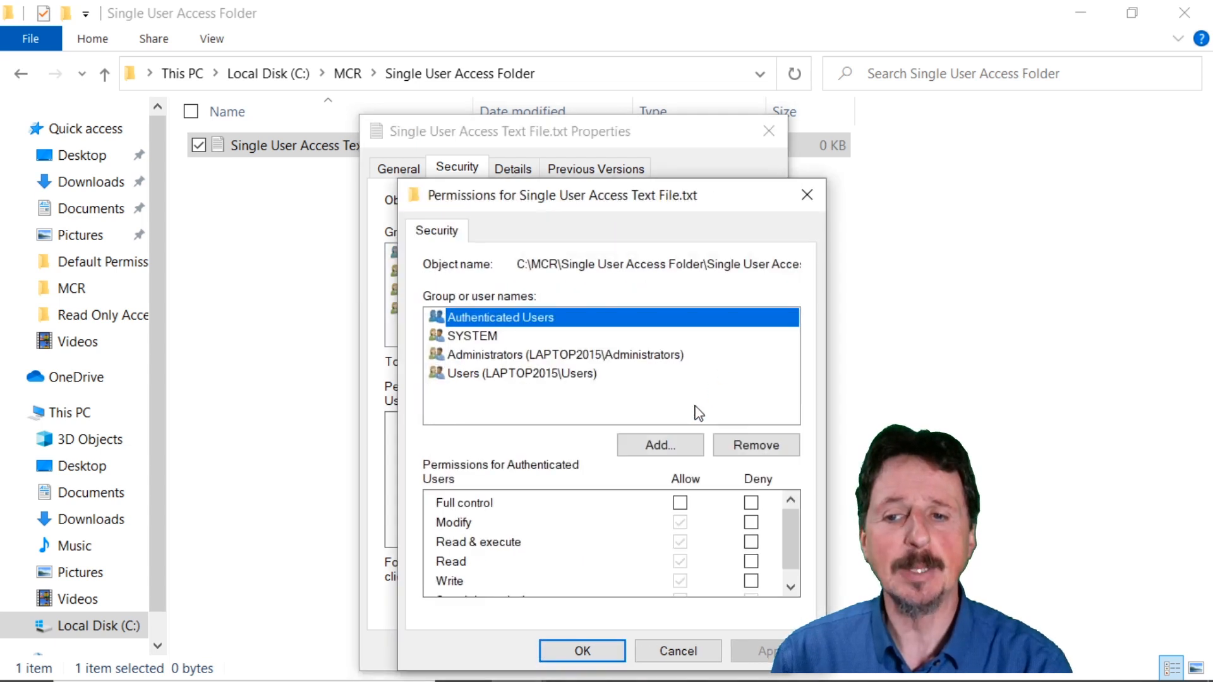
{"action": "left_click", "coordinate": [660, 444]}
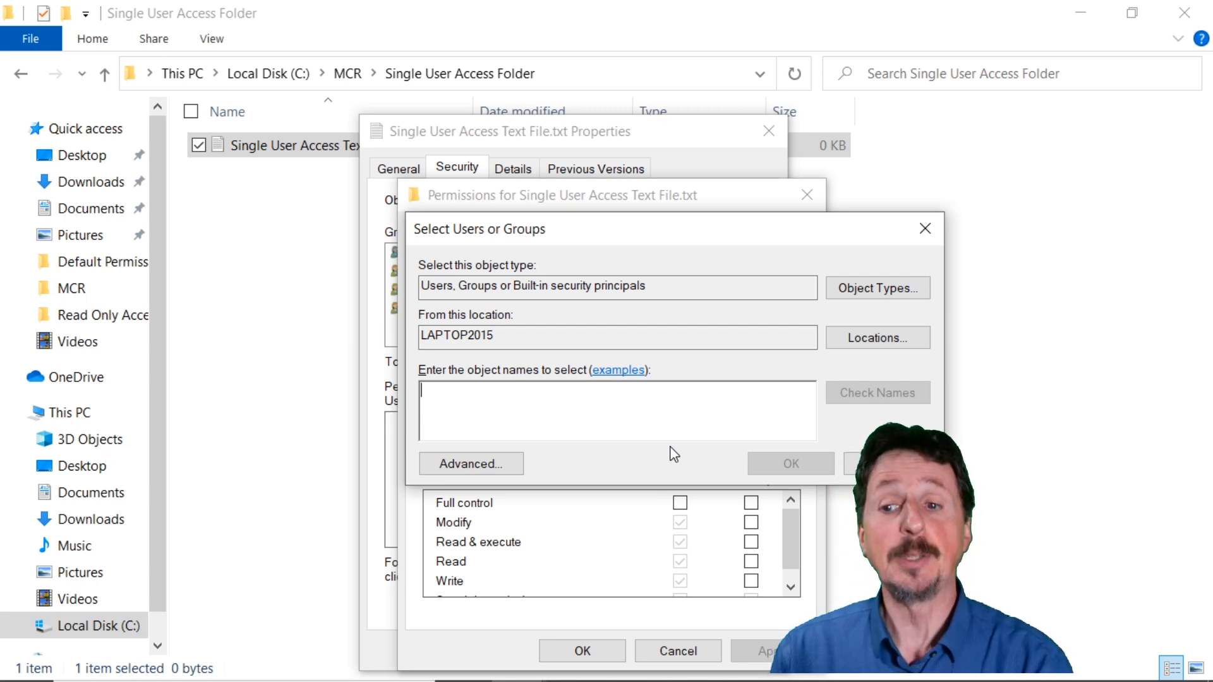
{"action": "type", "text": "mcr-admin"}
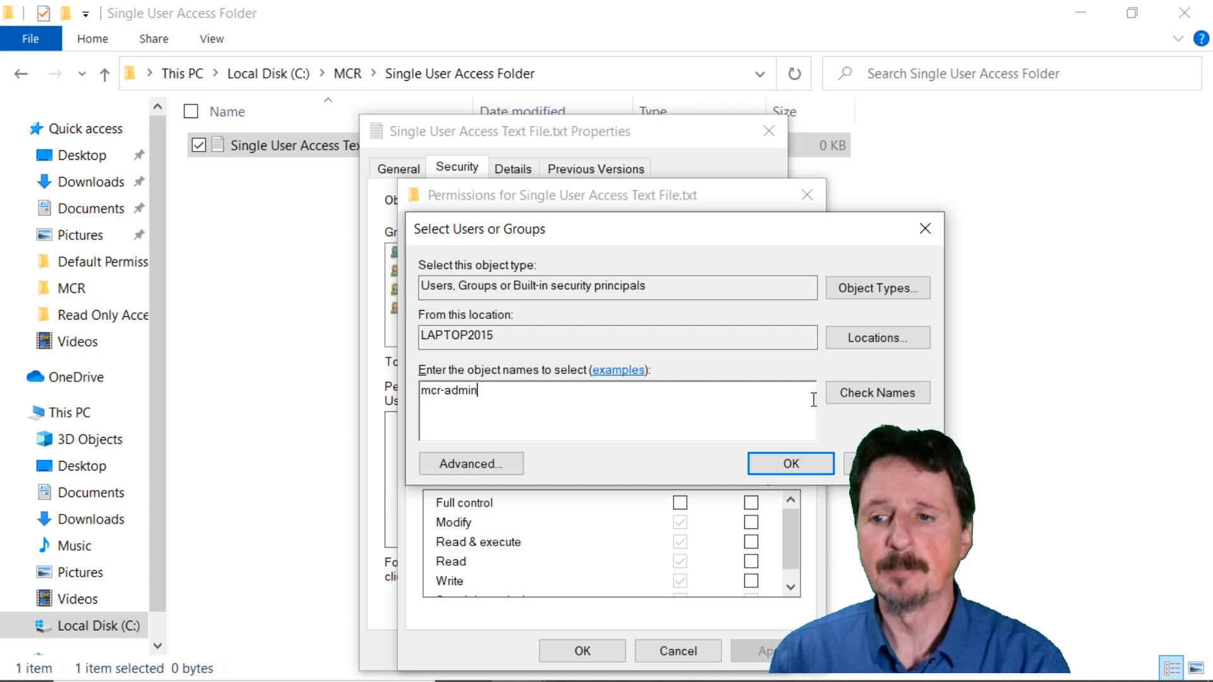
{"action": "left_click", "coordinate": [855, 396]}
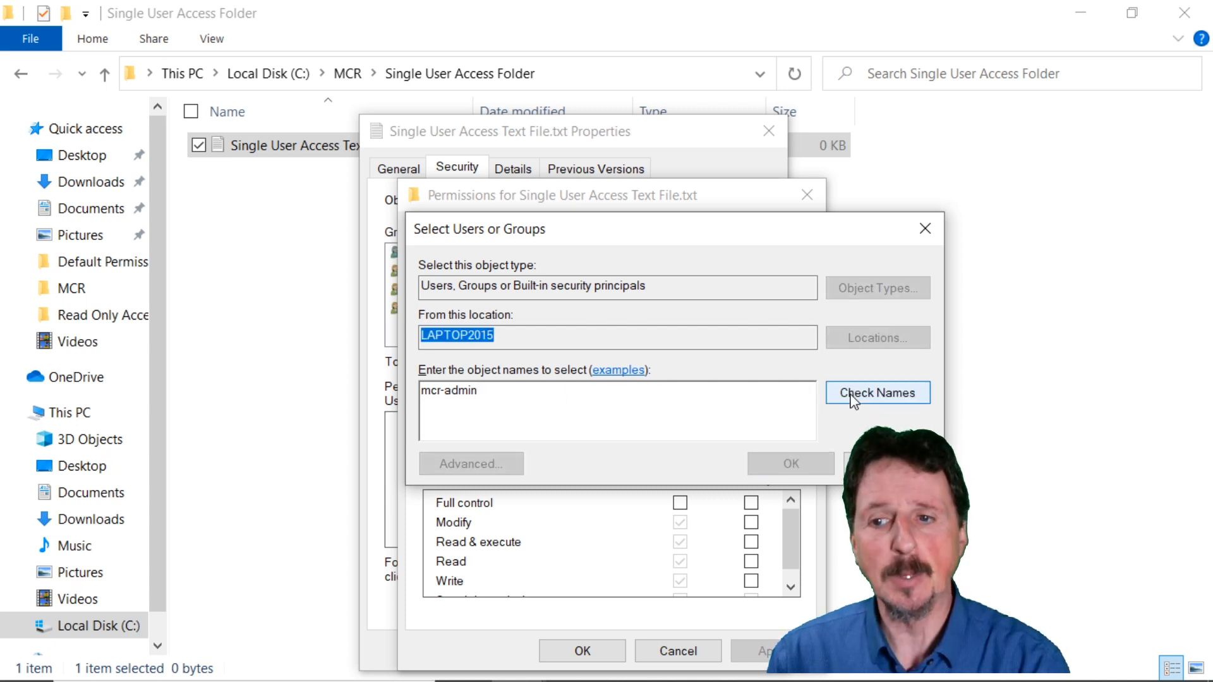
{"action": "left_click_drag", "start_coordinate": [572, 391], "coordinate": [420, 391]}
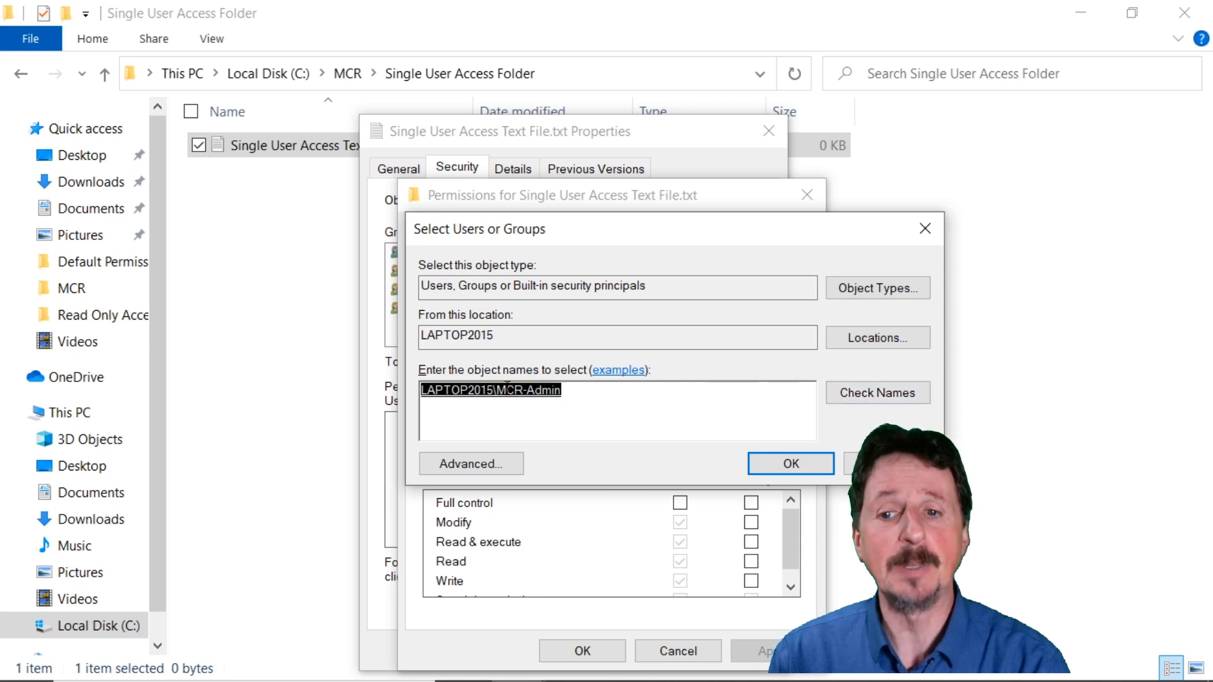
{"action": "left_click", "coordinate": [800, 467]}
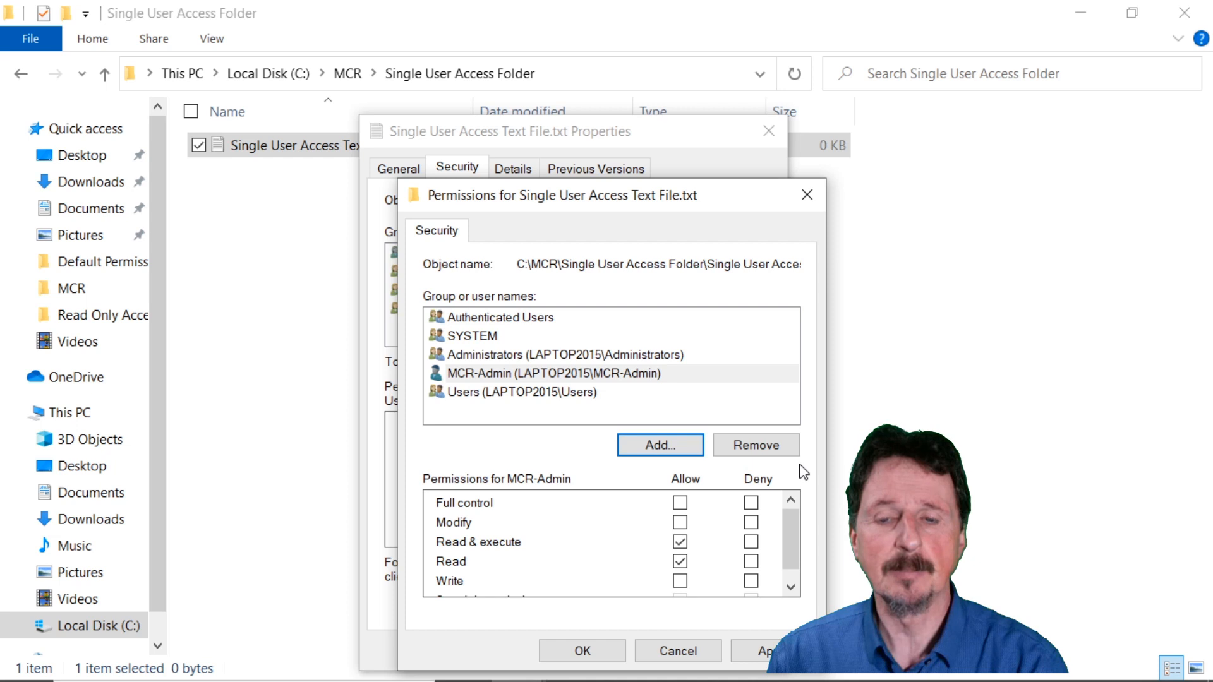
Allow MCR-Admin Full control on Single User Access Text File.txt and apply the permission change.
{"action": "left_click", "coordinate": [559, 376]}
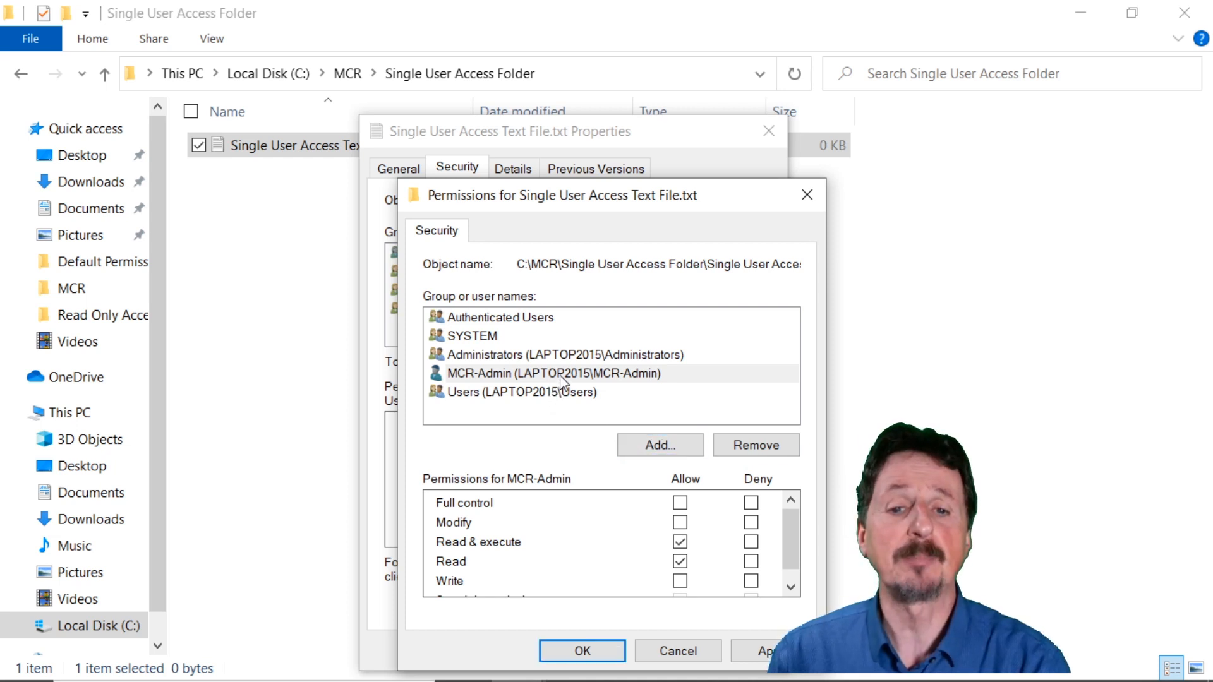
{"action": "left_click", "coordinate": [681, 504]}
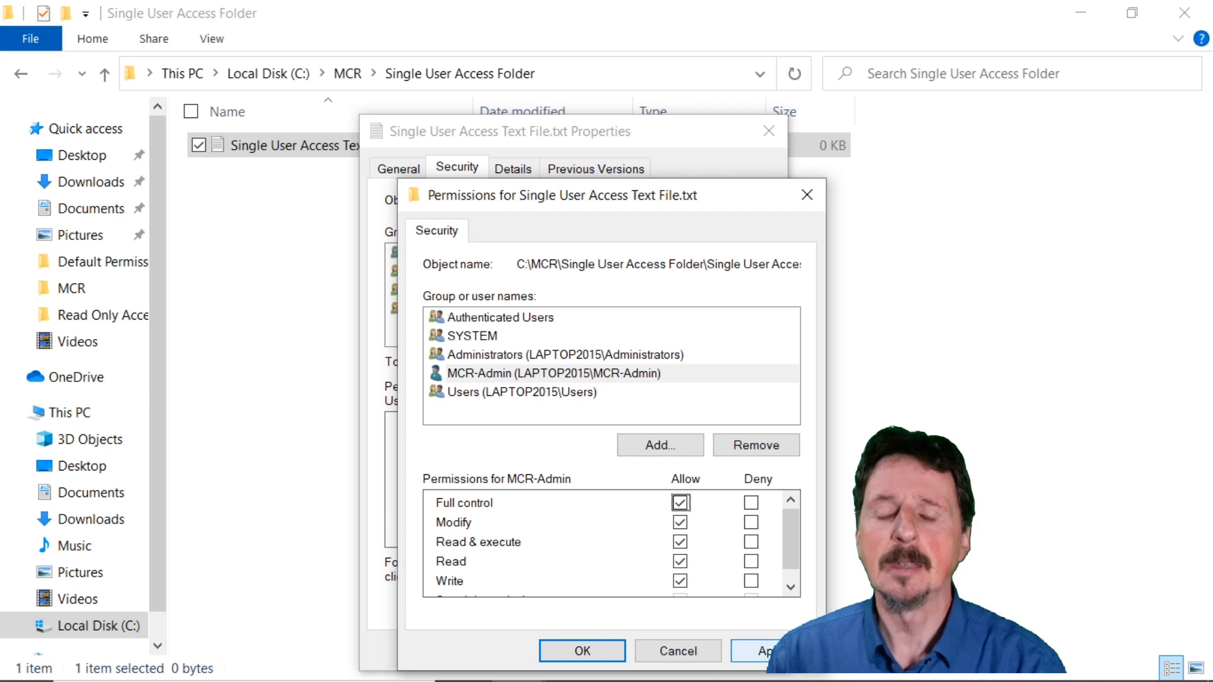
{"action": "left_click", "coordinate": [749, 650]}
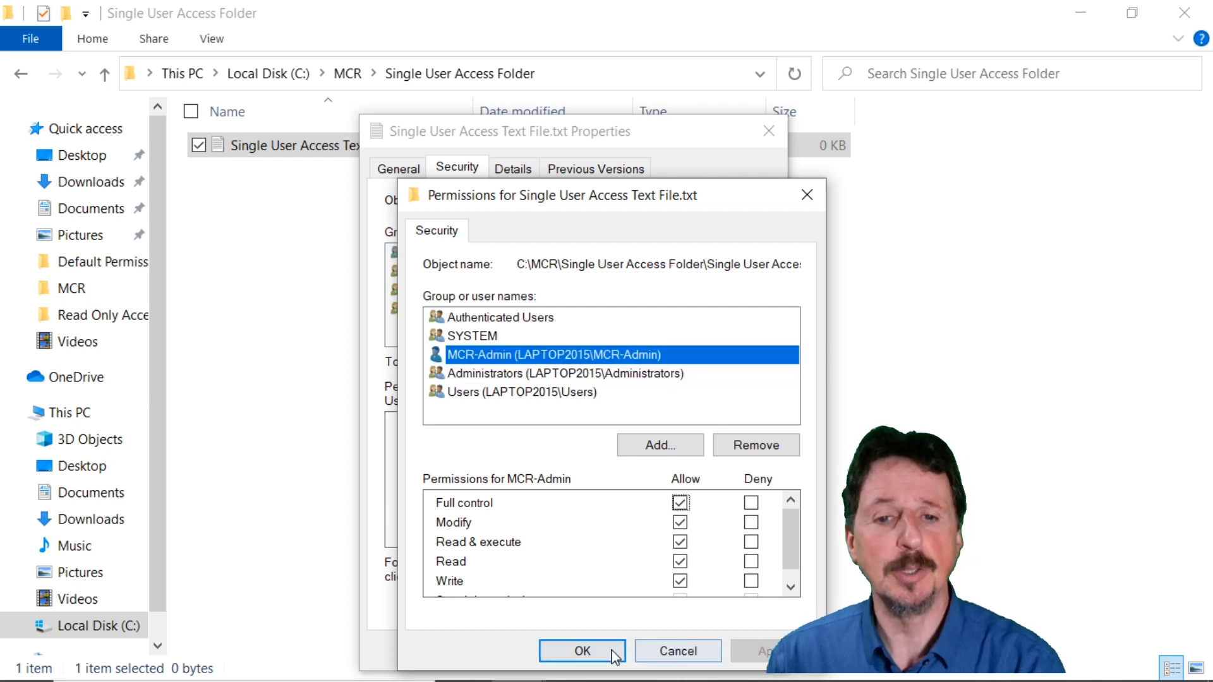
{"action": "left_click", "coordinate": [582, 651]}
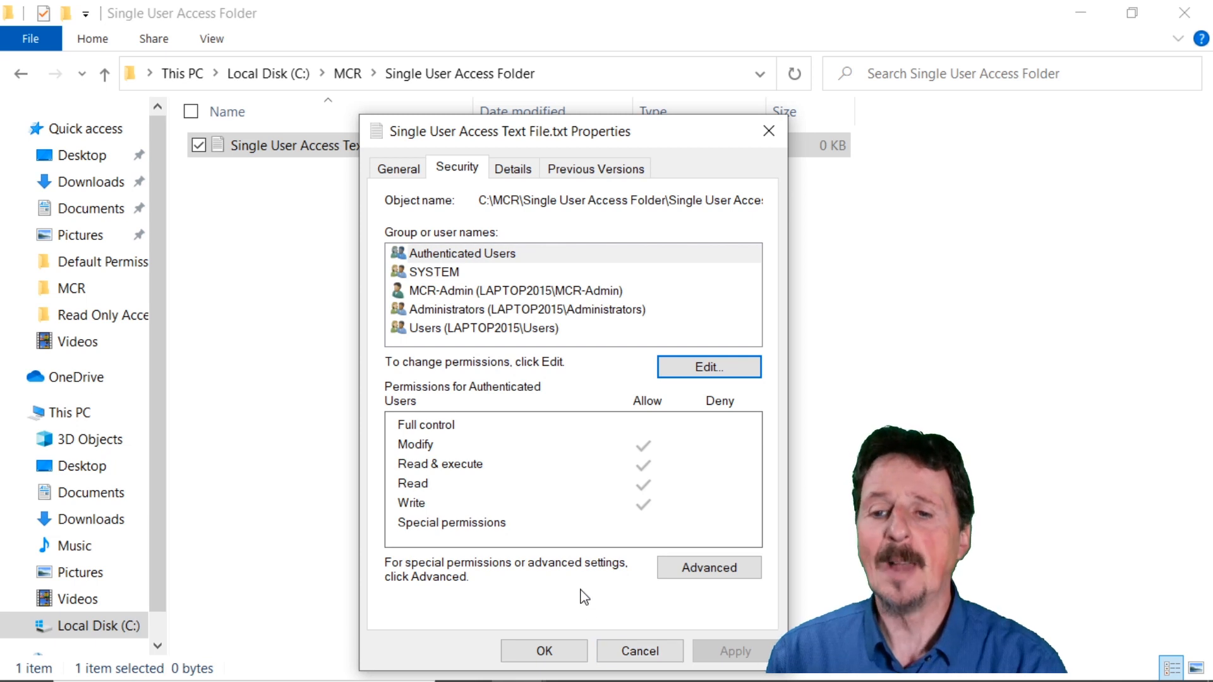
Disable inheritance on Single User Access Text File.txt, removing all inherited permissions, then apply the change and close the file's properties.
{"action": "left_click", "coordinate": [706, 570]}
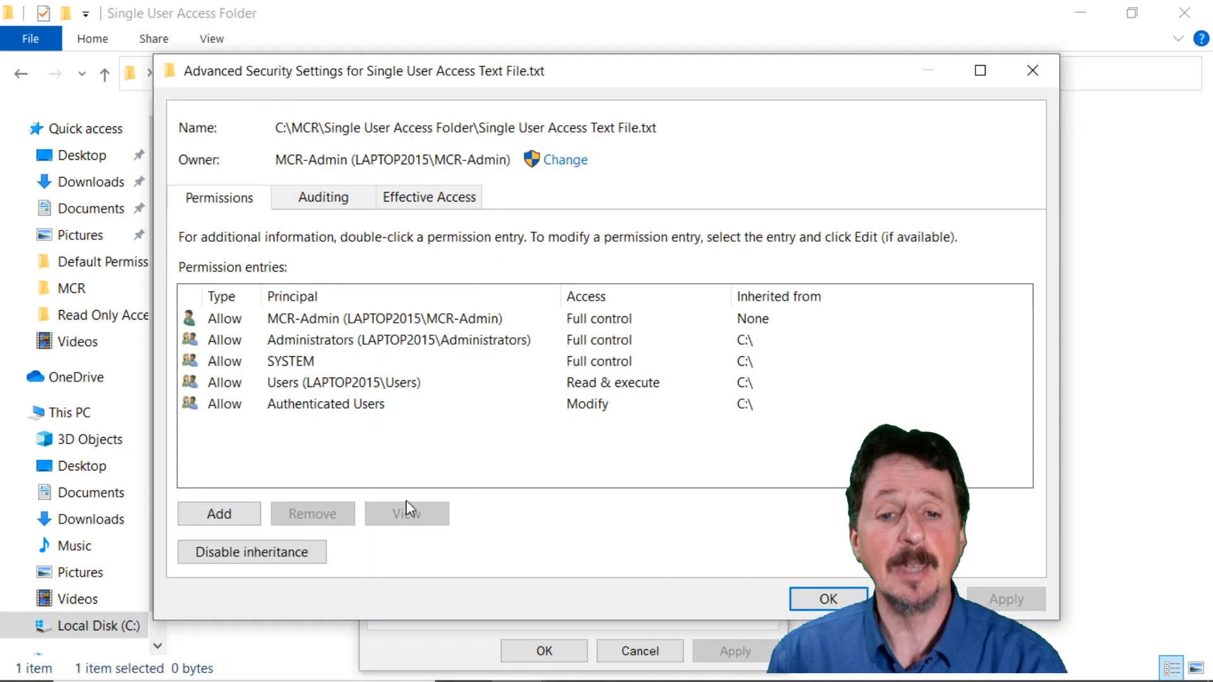
{"action": "left_click", "coordinate": [287, 559]}
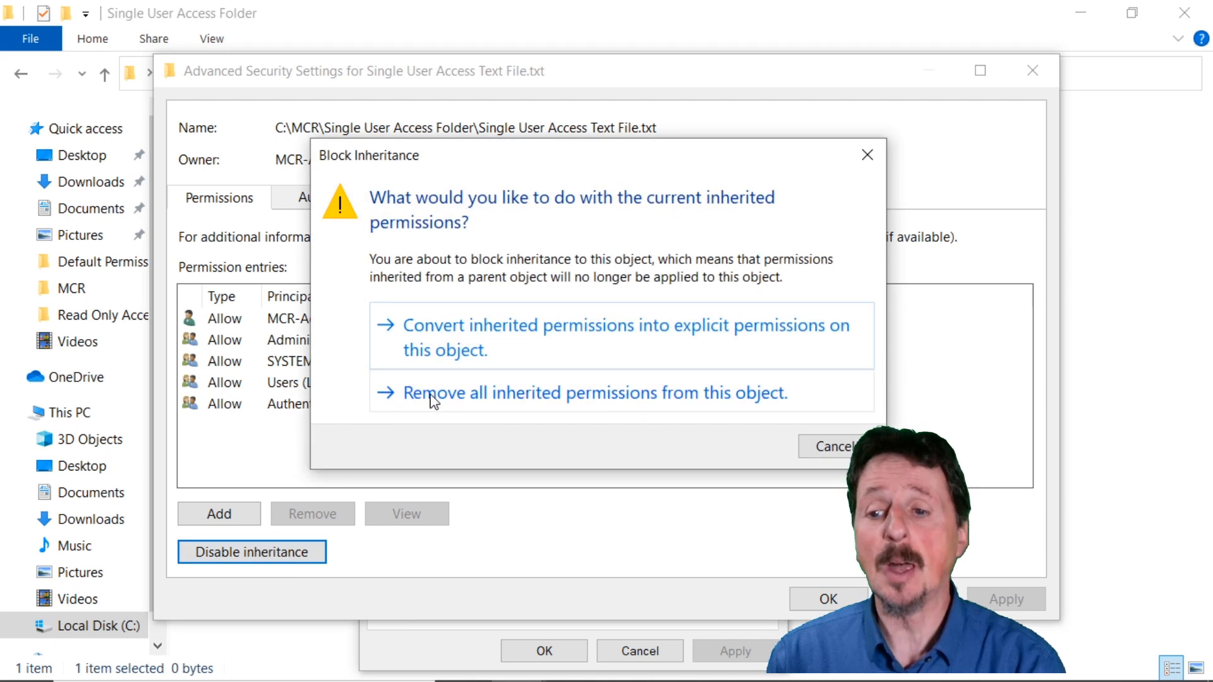
{"action": "left_click", "coordinate": [555, 402]}
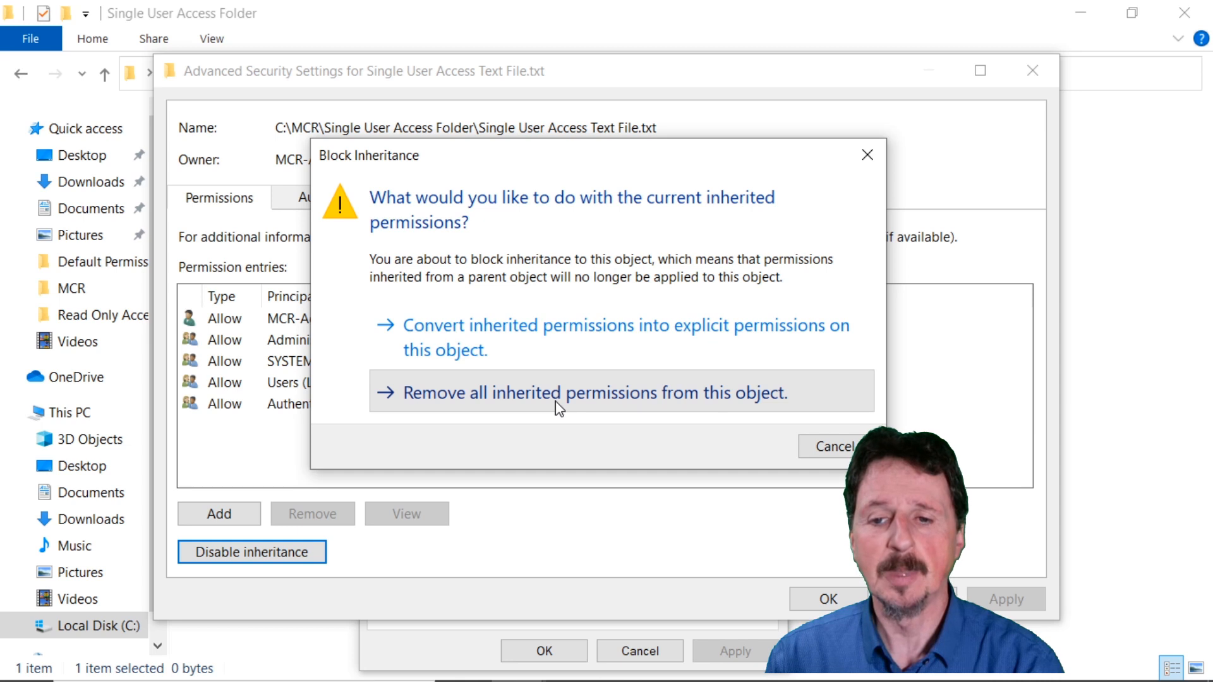
{"action": "left_click", "coordinate": [558, 407]}
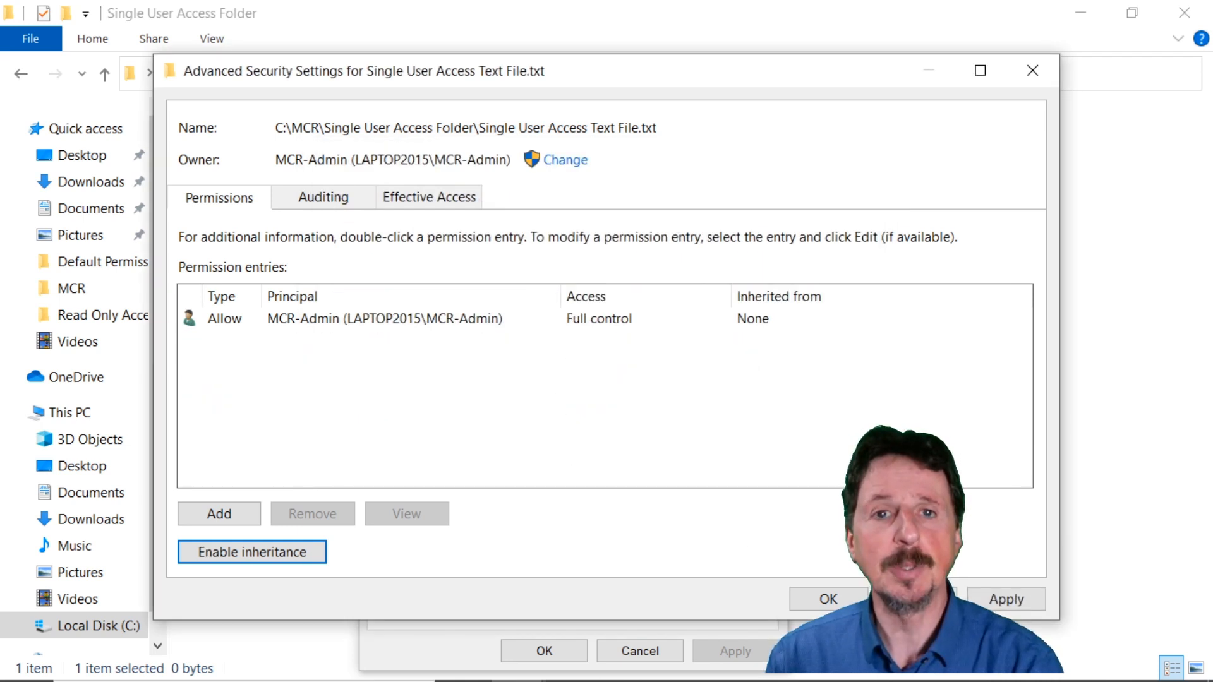
{"action": "left_click", "coordinate": [999, 598]}
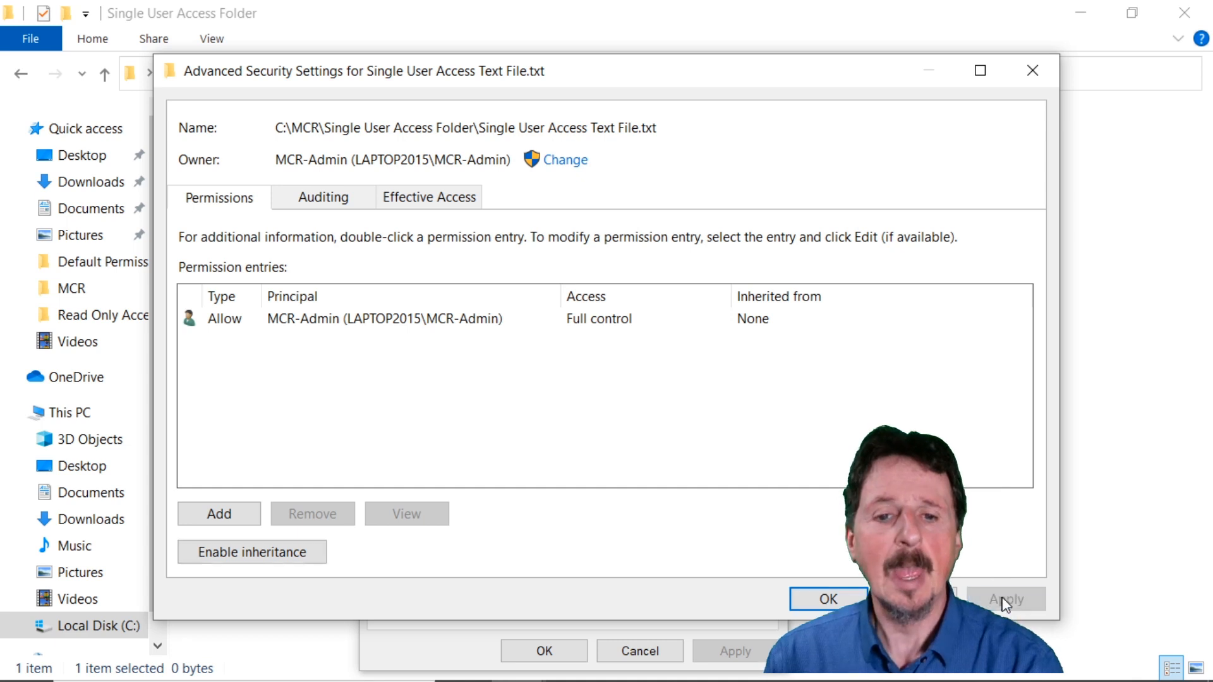
{"action": "left_click", "coordinate": [816, 597]}
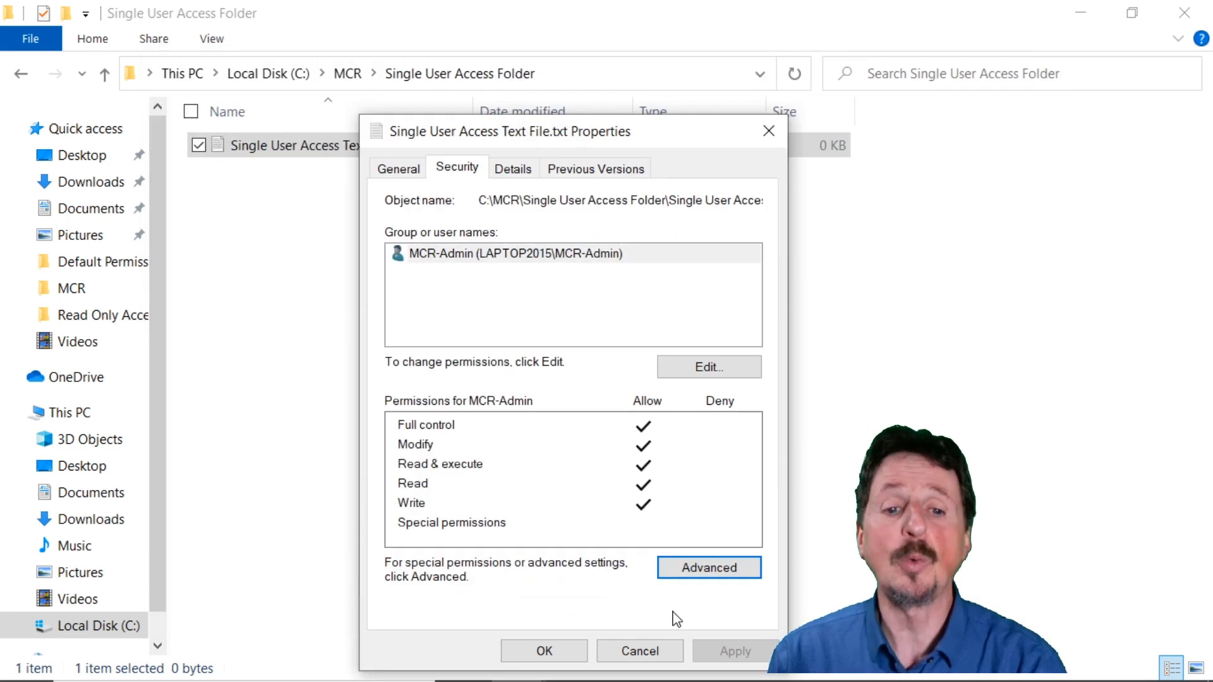
{"action": "left_click", "coordinate": [512, 266]}
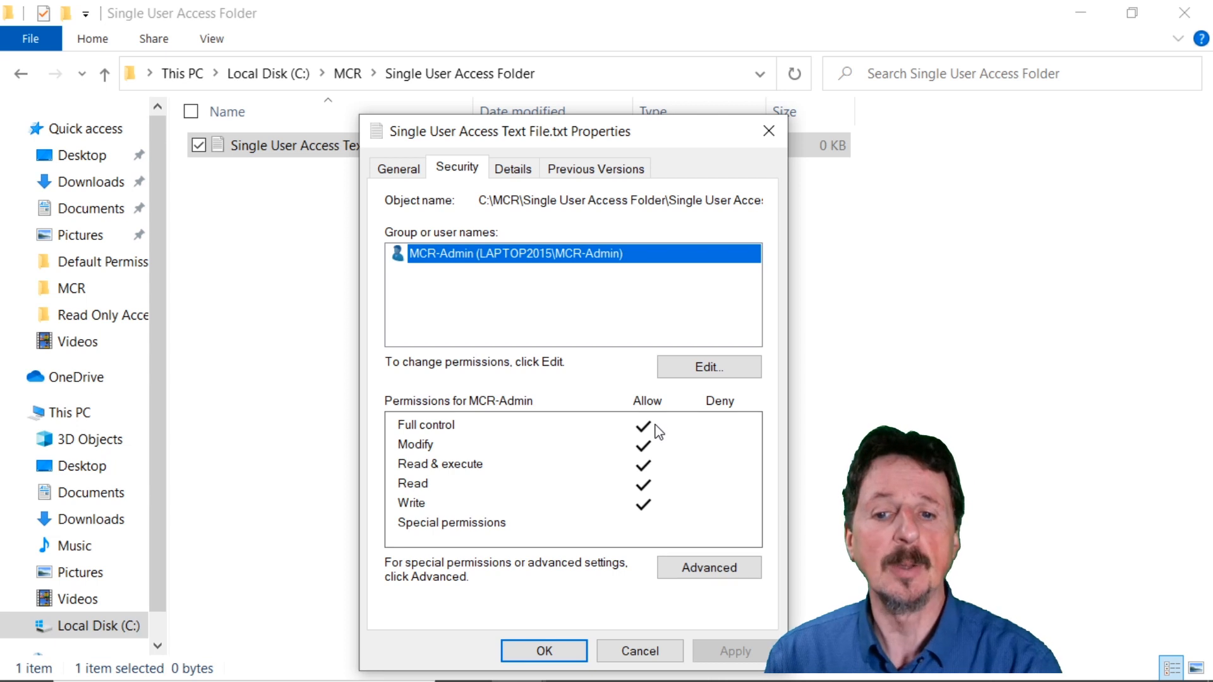
{"action": "left_click", "coordinate": [560, 655]}
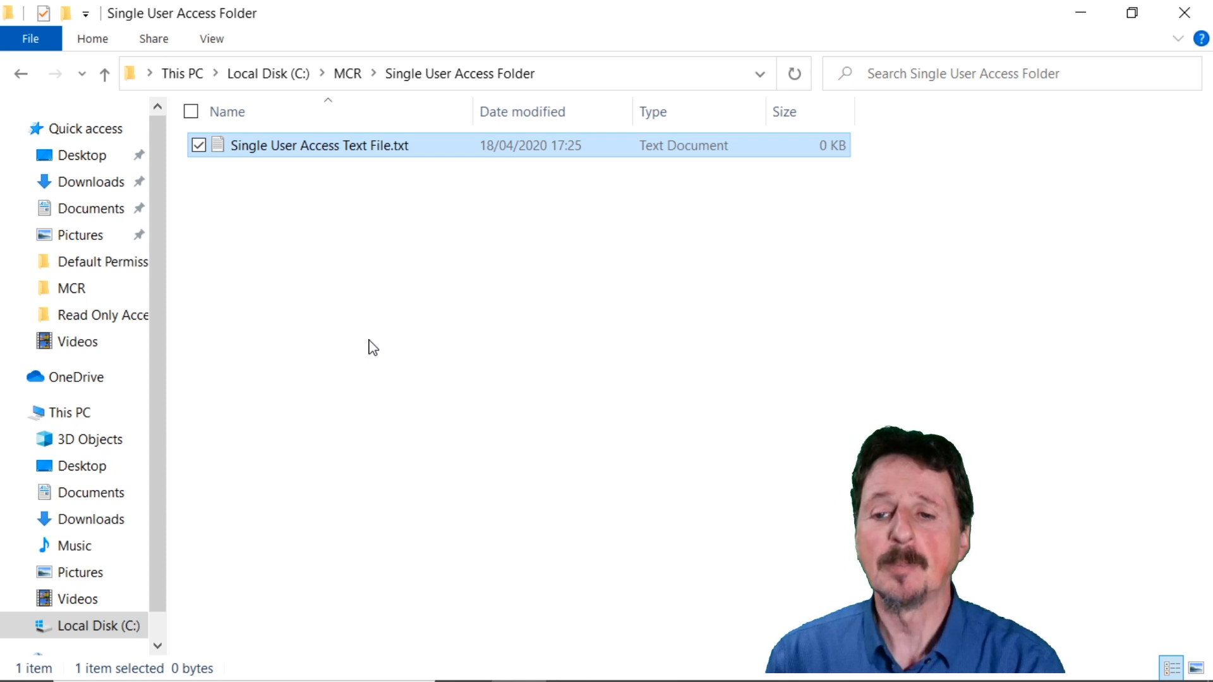
Return to the MCR folder and display the security permissions of Single User Access Folder.
{"action": "left_click", "coordinate": [105, 75]}
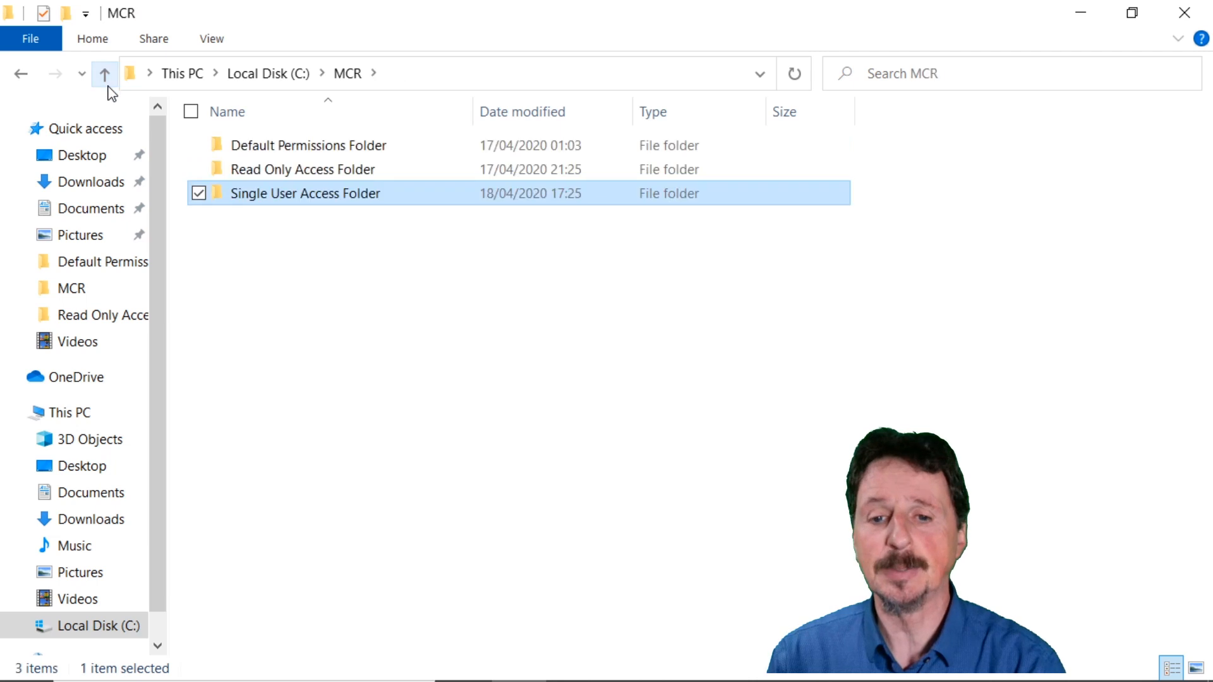
{"action": "right_click", "coordinate": [331, 201]}
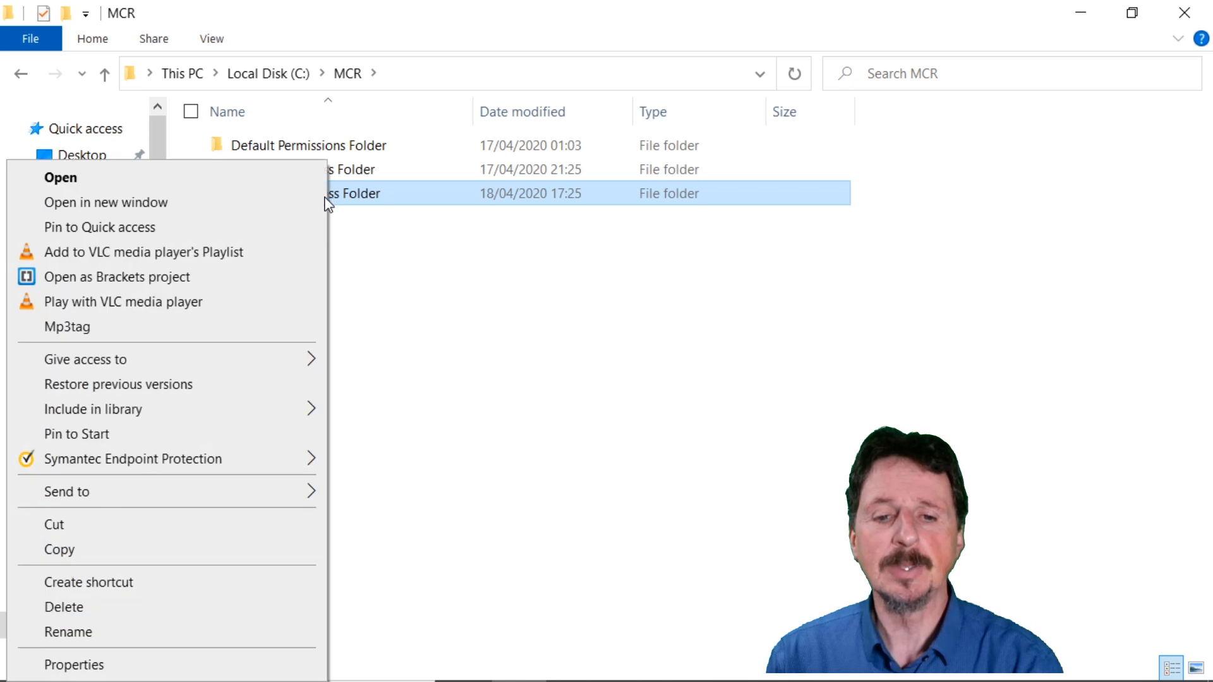
{"action": "left_click", "coordinate": [154, 666]}
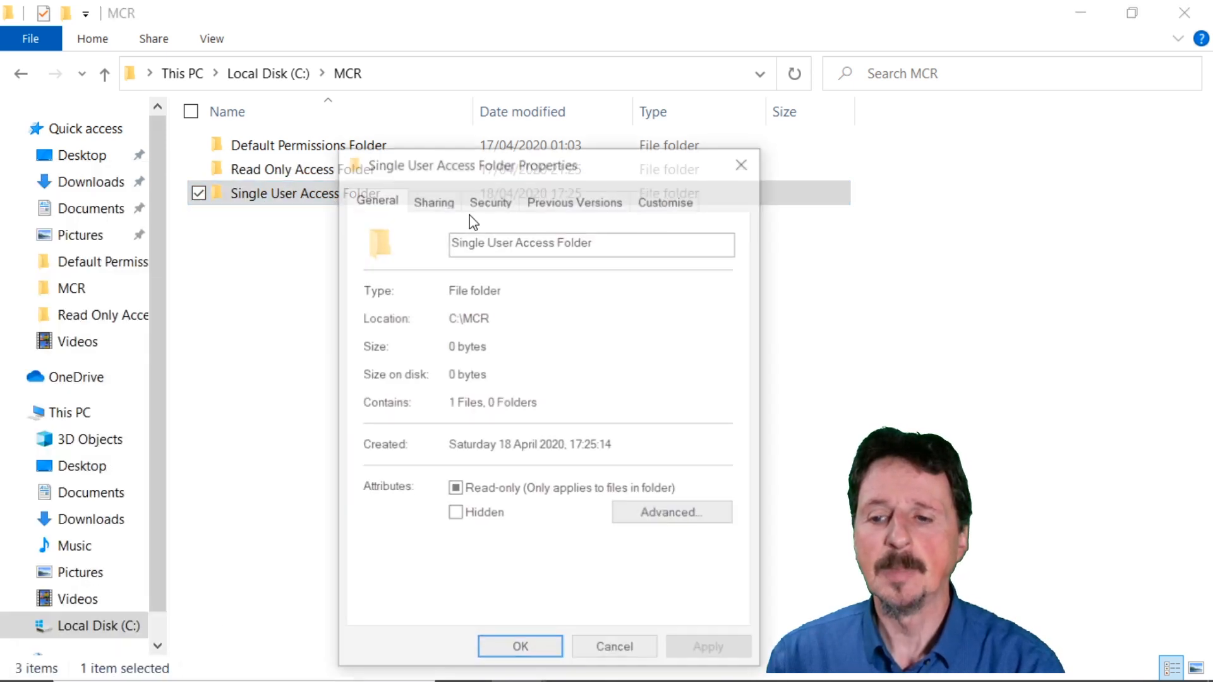
{"action": "left_click", "coordinate": [490, 199]}
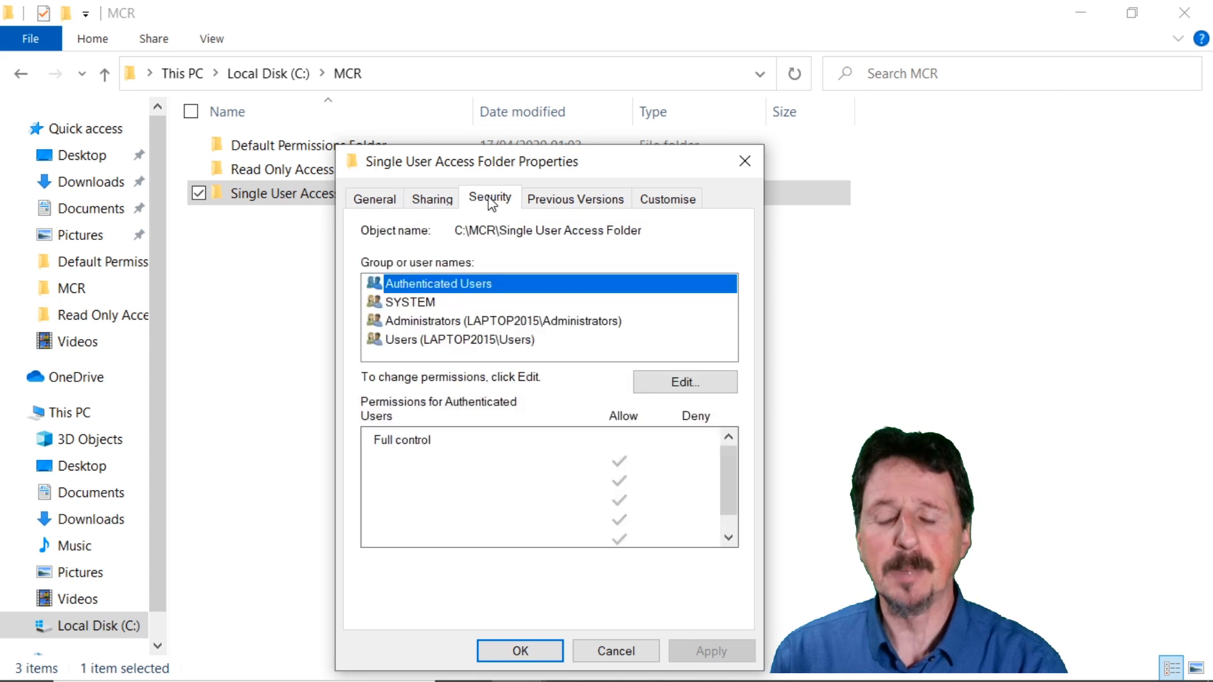
Add the mcr-admin account to the permission list of Single User Access Folder, checking the name before accepting it.
{"action": "left_click", "coordinate": [695, 383]}
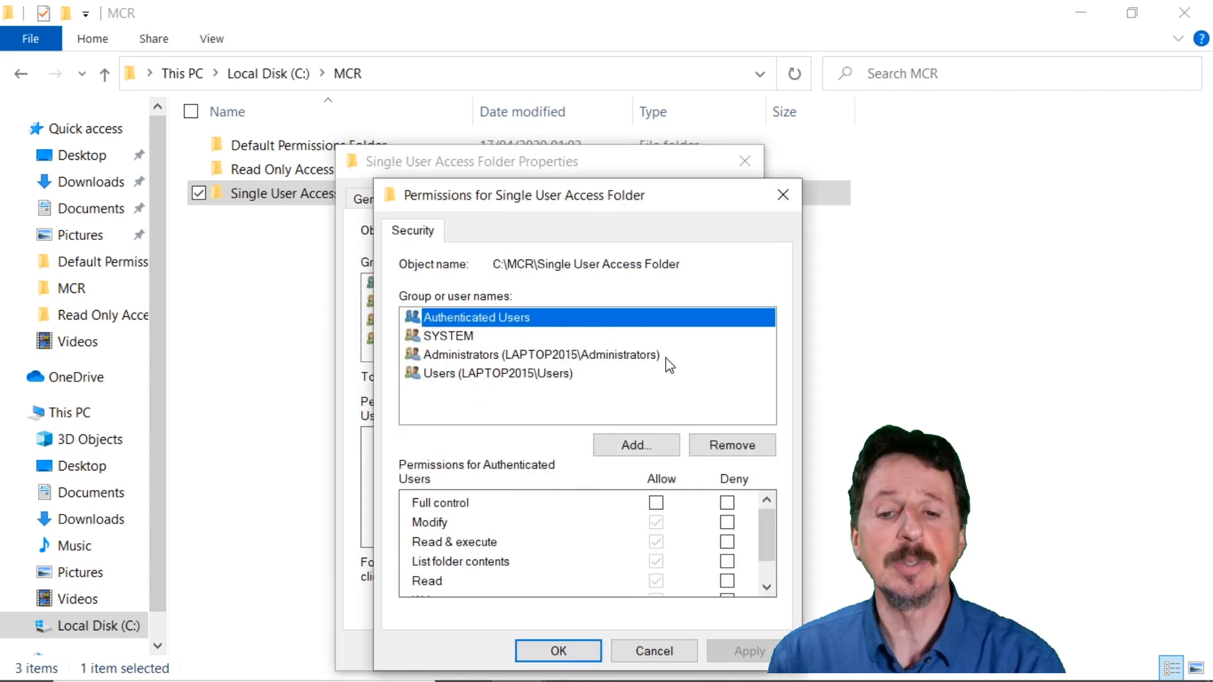
{"action": "left_click", "coordinate": [652, 452]}
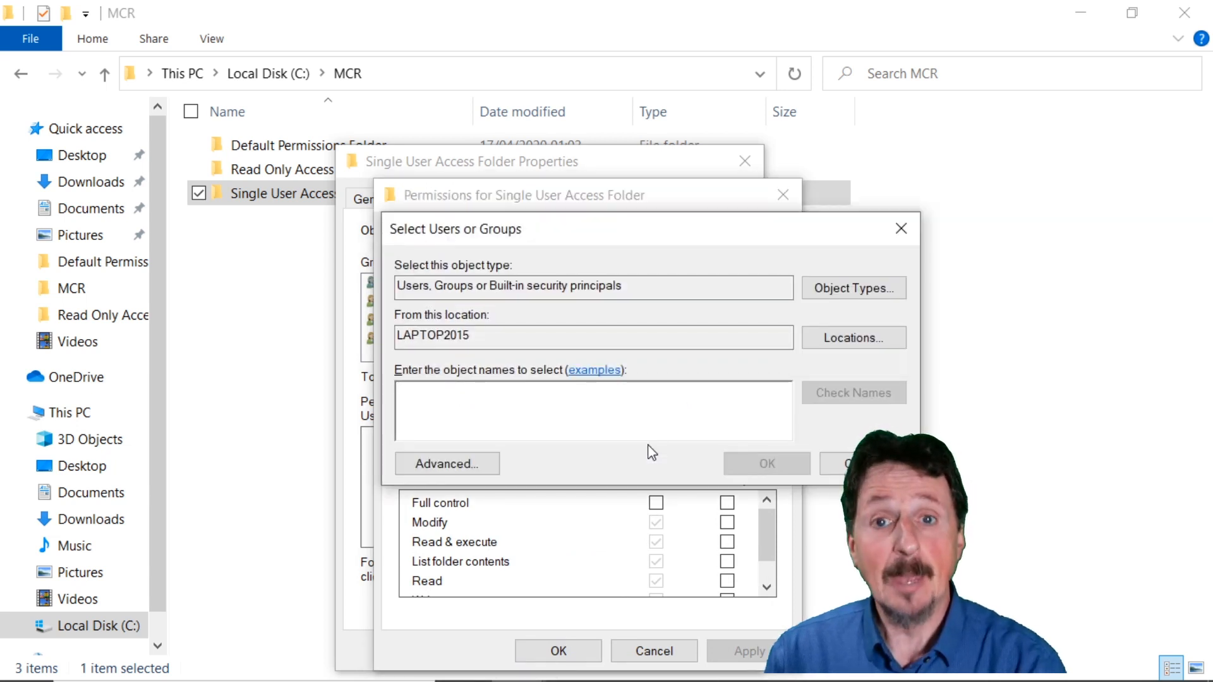
{"action": "type", "text": "mcr-admin"}
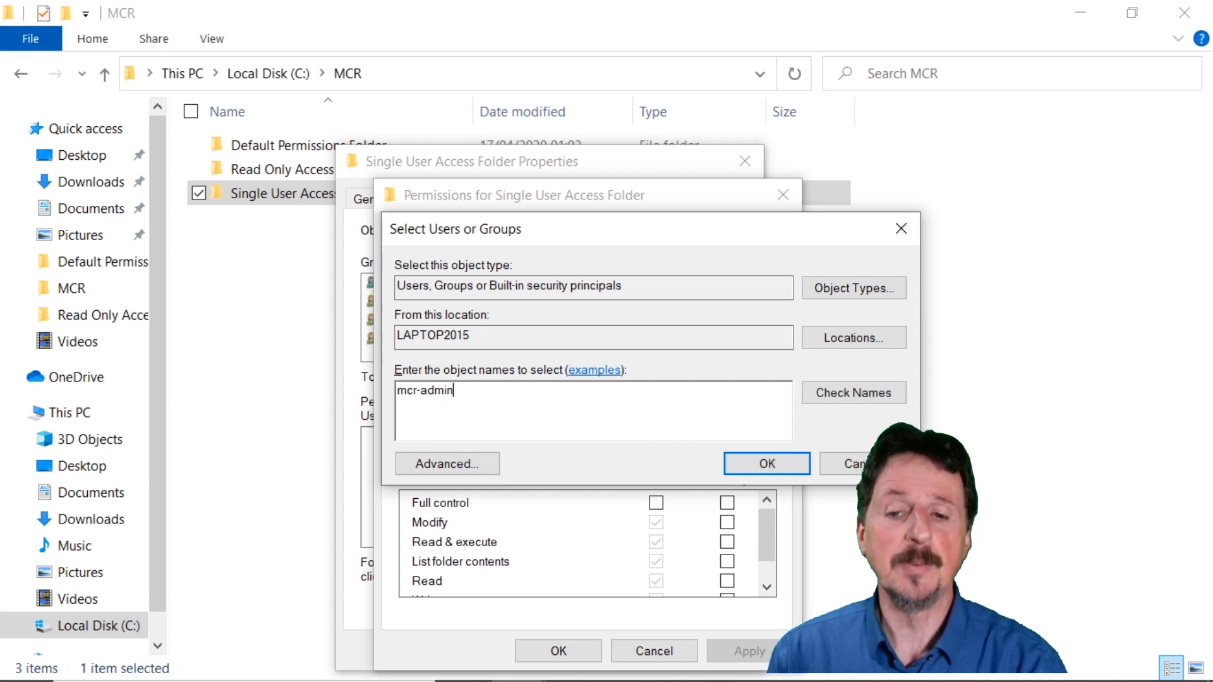
{"action": "left_click", "coordinate": [897, 391]}
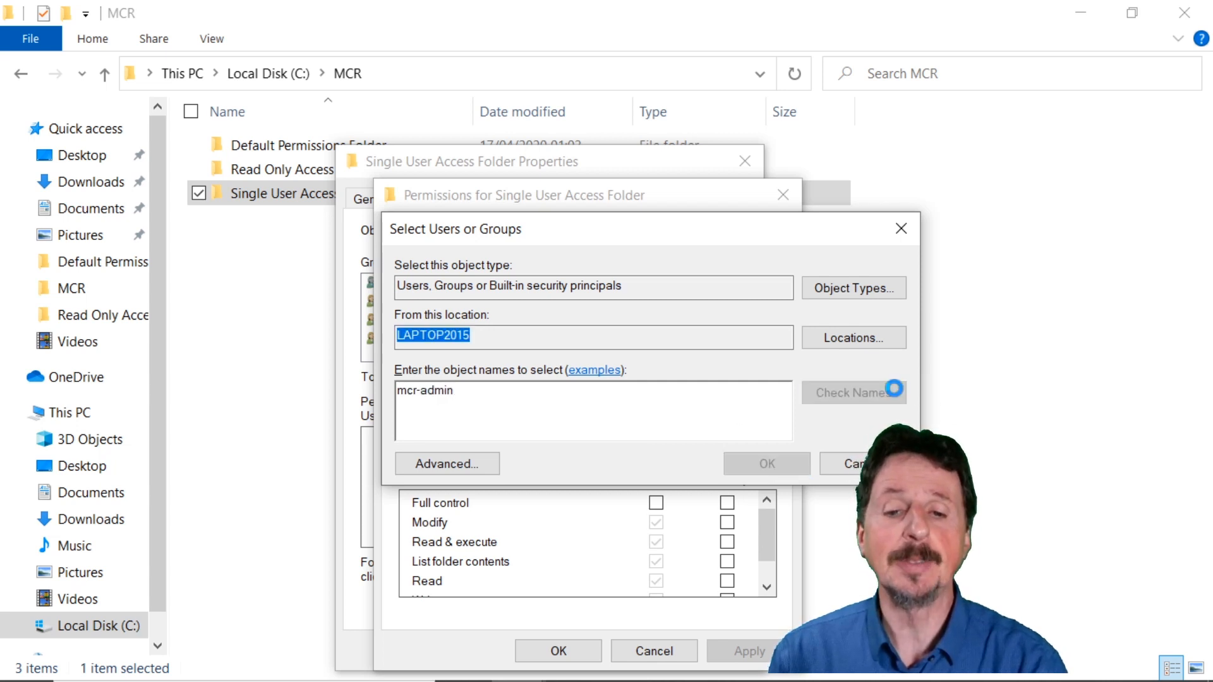
{"action": "left_click", "coordinate": [766, 465]}
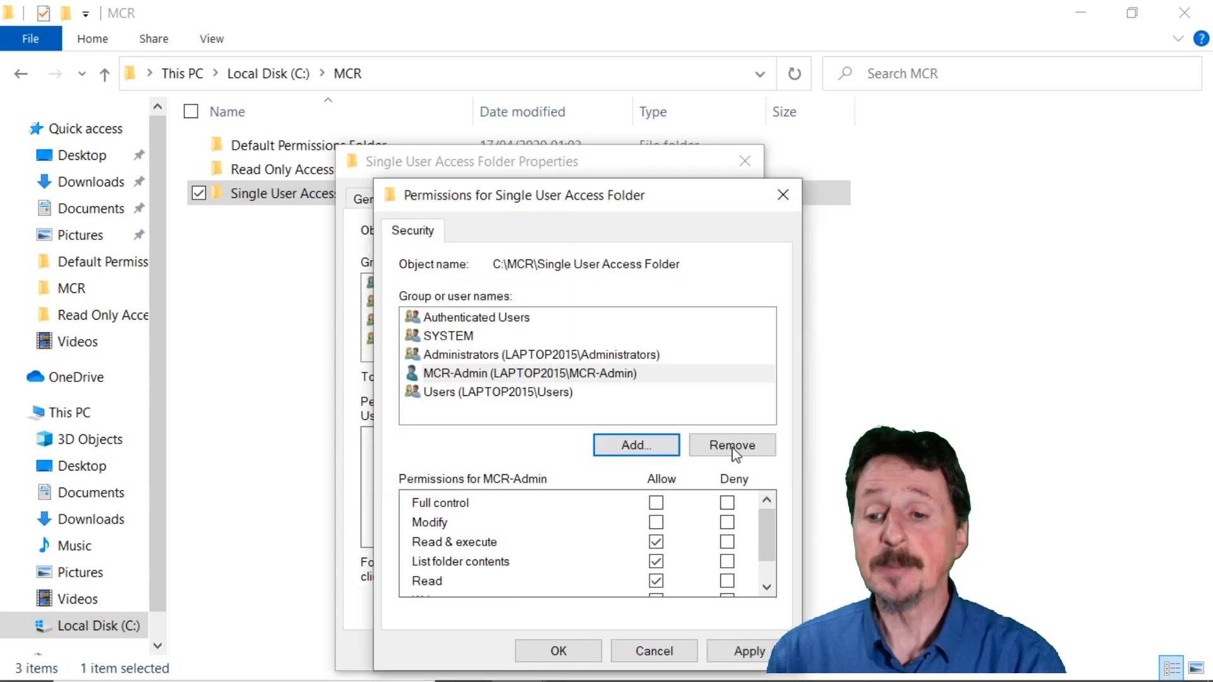
Allow MCR-Admin Full control on Single User Access Folder, then apply and accept the permission change.
{"action": "left_click", "coordinate": [624, 374]}
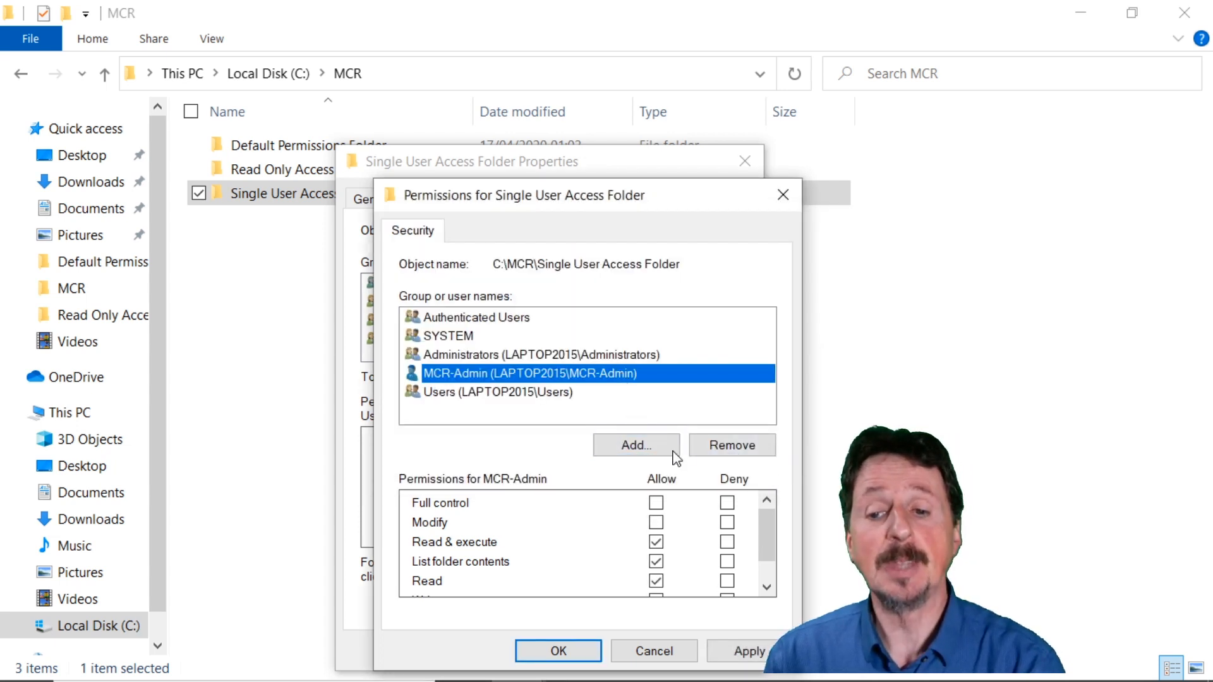
{"action": "left_click", "coordinate": [657, 504]}
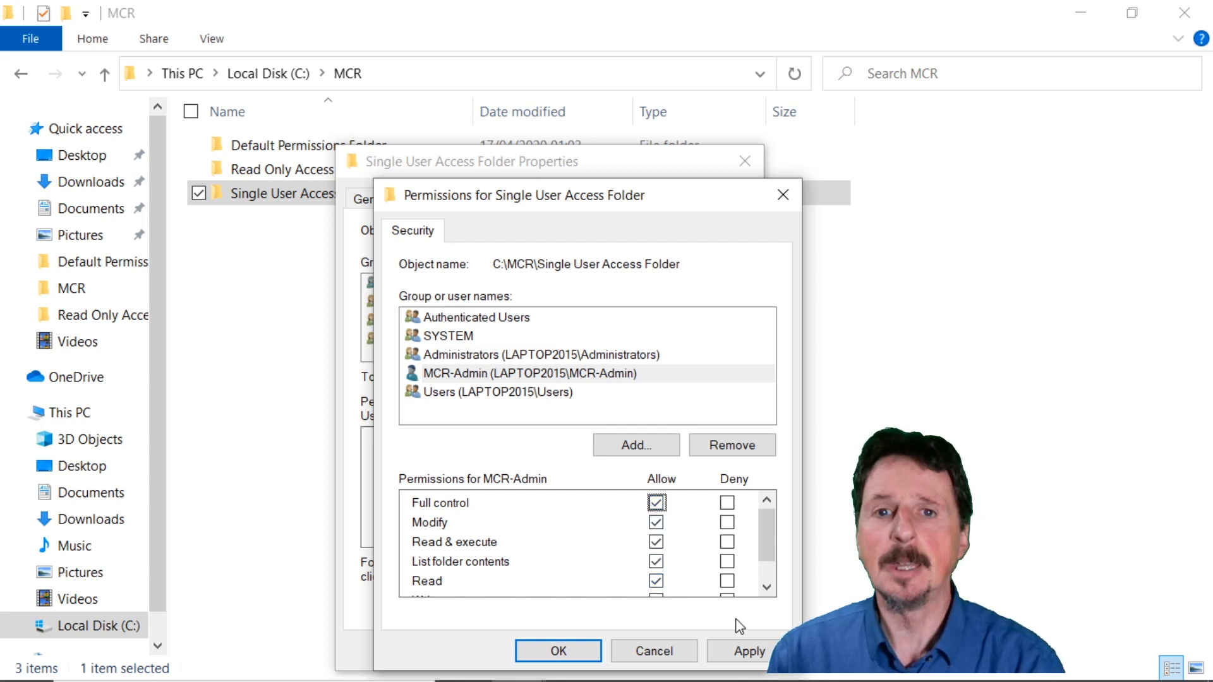
{"action": "left_click", "coordinate": [757, 652]}
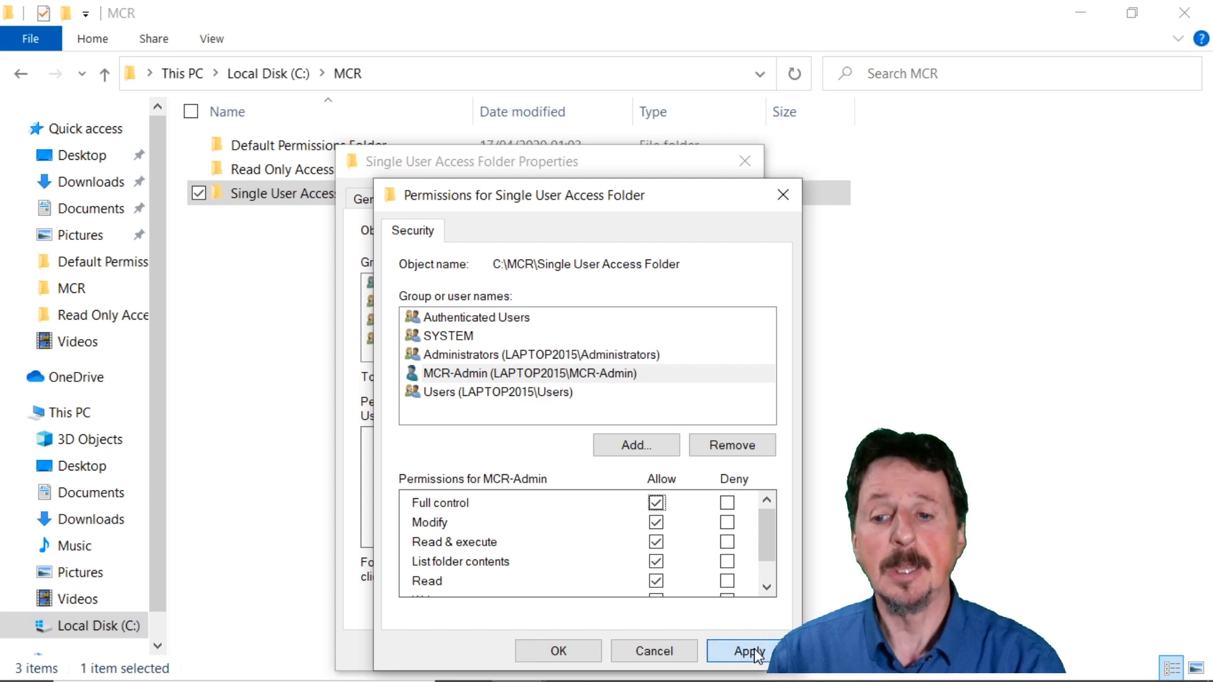
{"action": "left_click", "coordinate": [558, 651]}
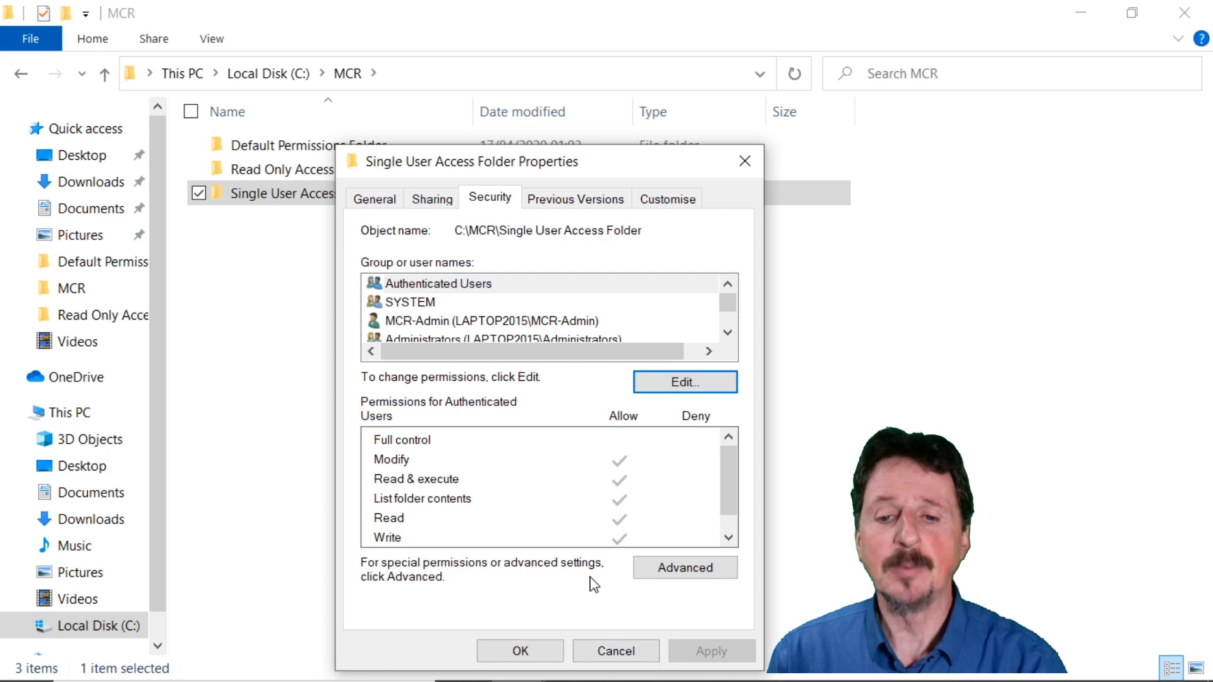
Disable inheritance on Single User Access Folder, removing all inherited permissions, and apply the change in the advanced security settings.
{"action": "left_click", "coordinate": [695, 568]}
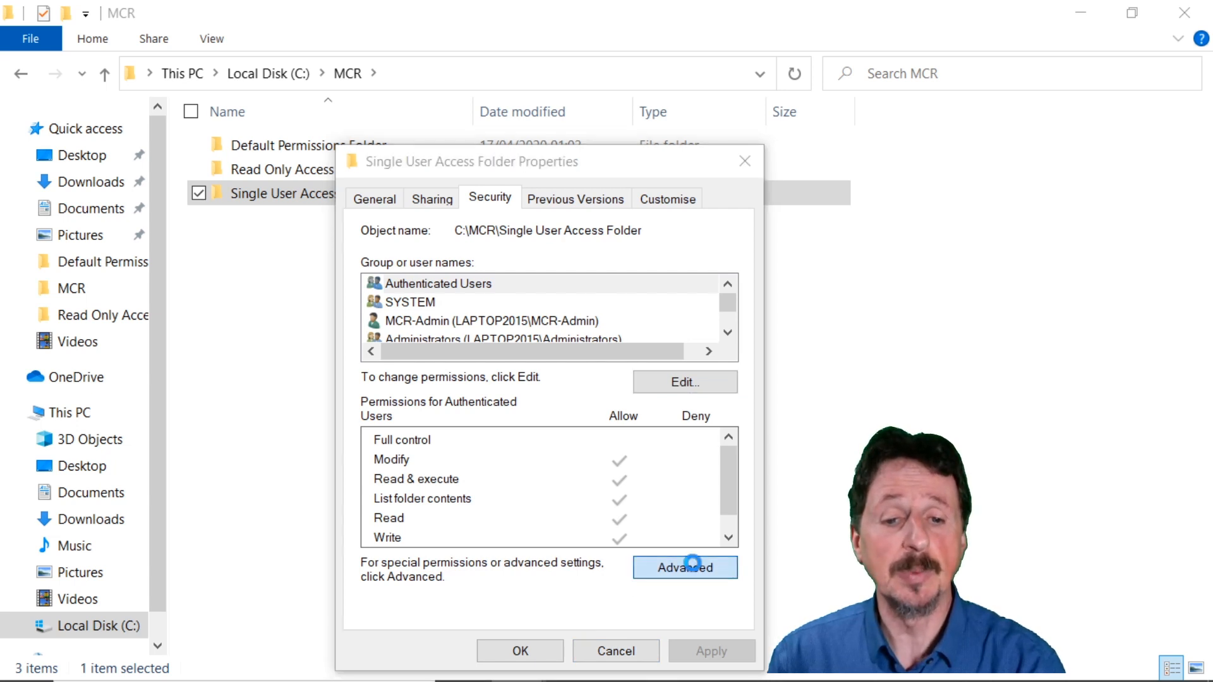
{"action": "left_click", "coordinate": [307, 521]}
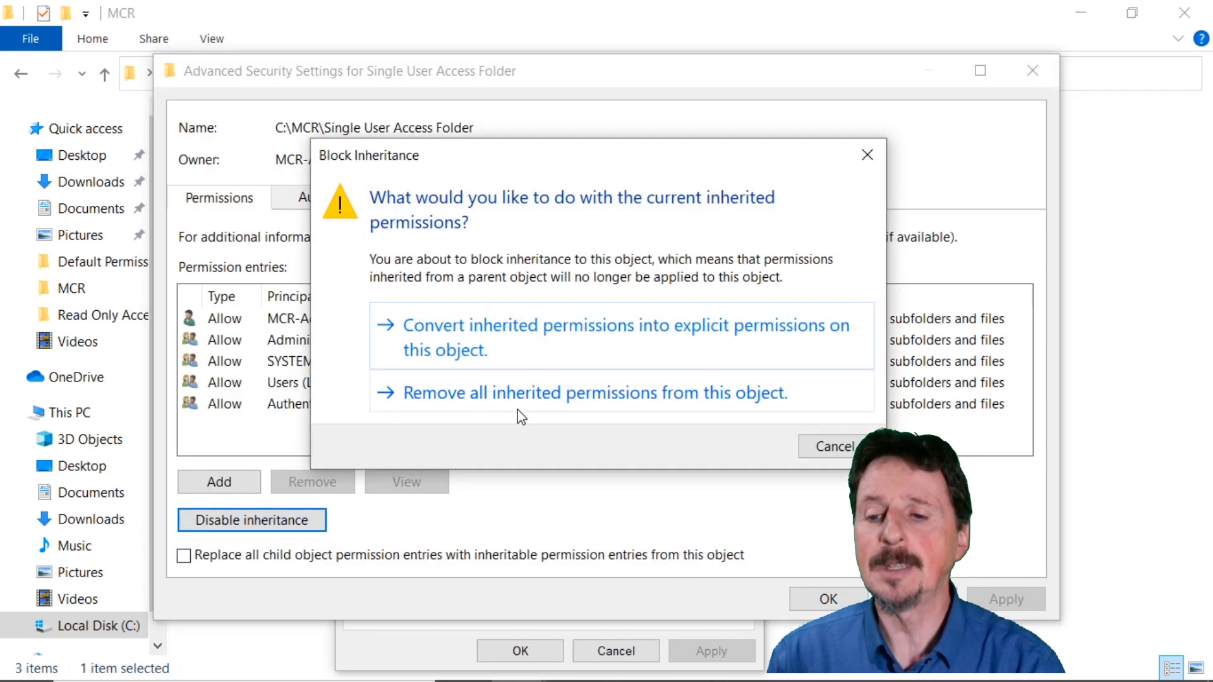
{"action": "left_click", "coordinate": [603, 405]}
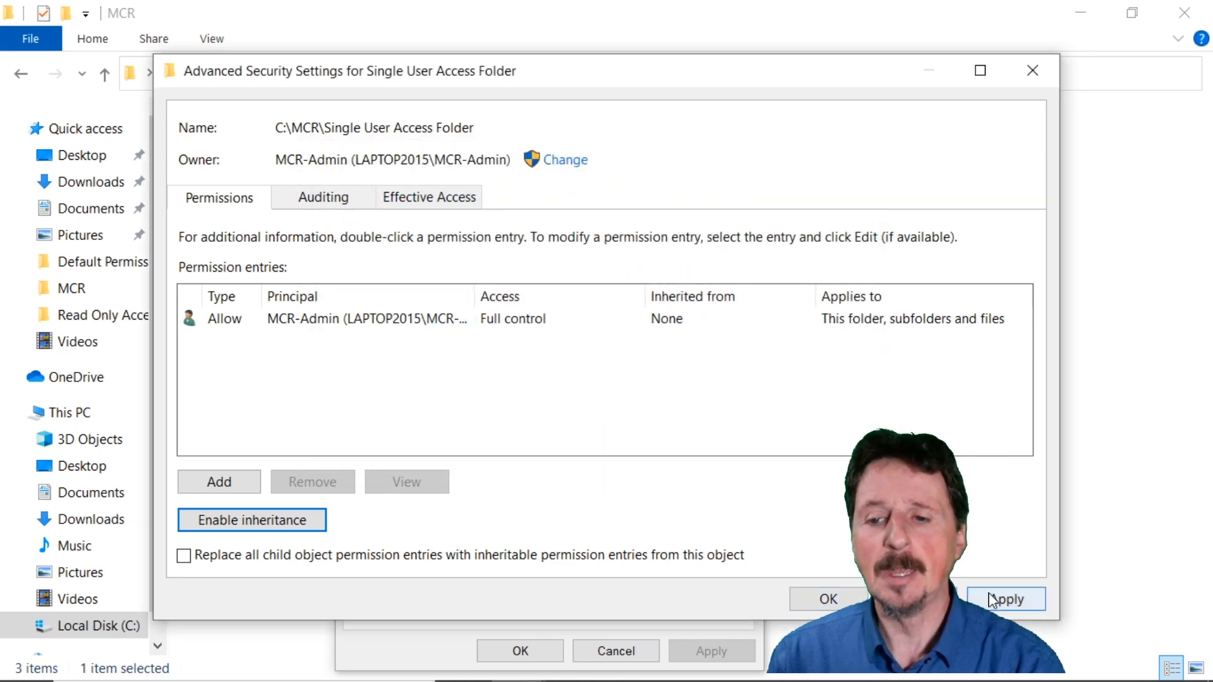
{"action": "left_click", "coordinate": [992, 602]}
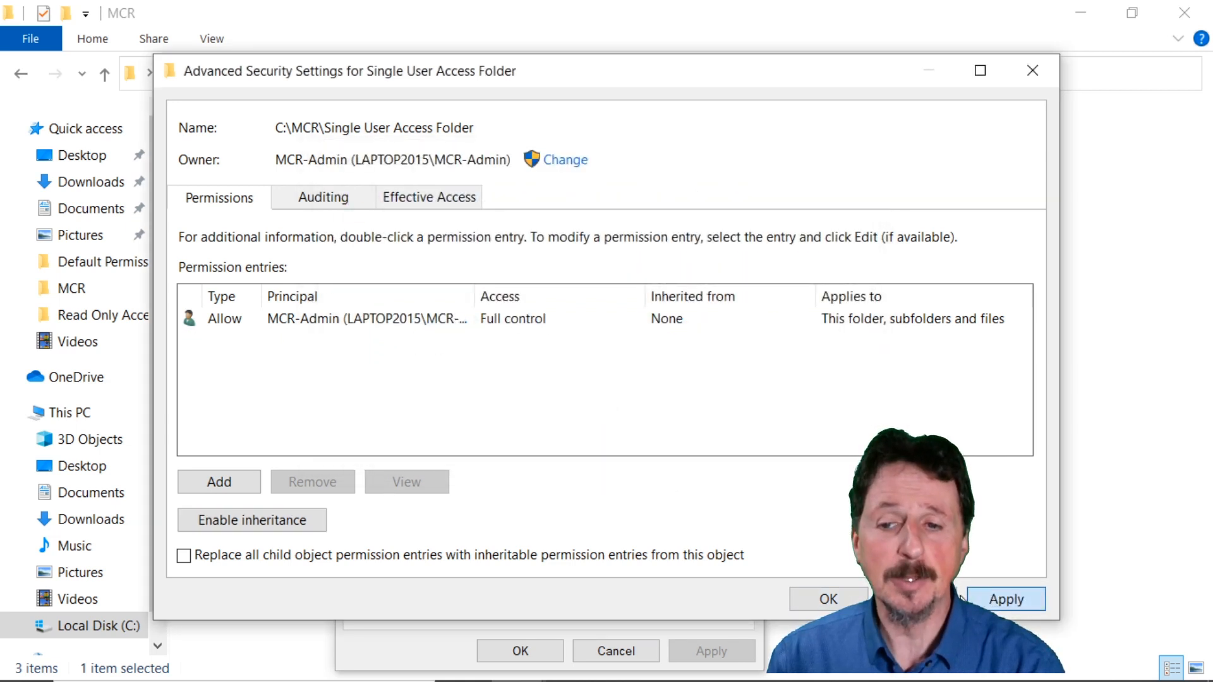
{"action": "left_click", "coordinate": [829, 600]}
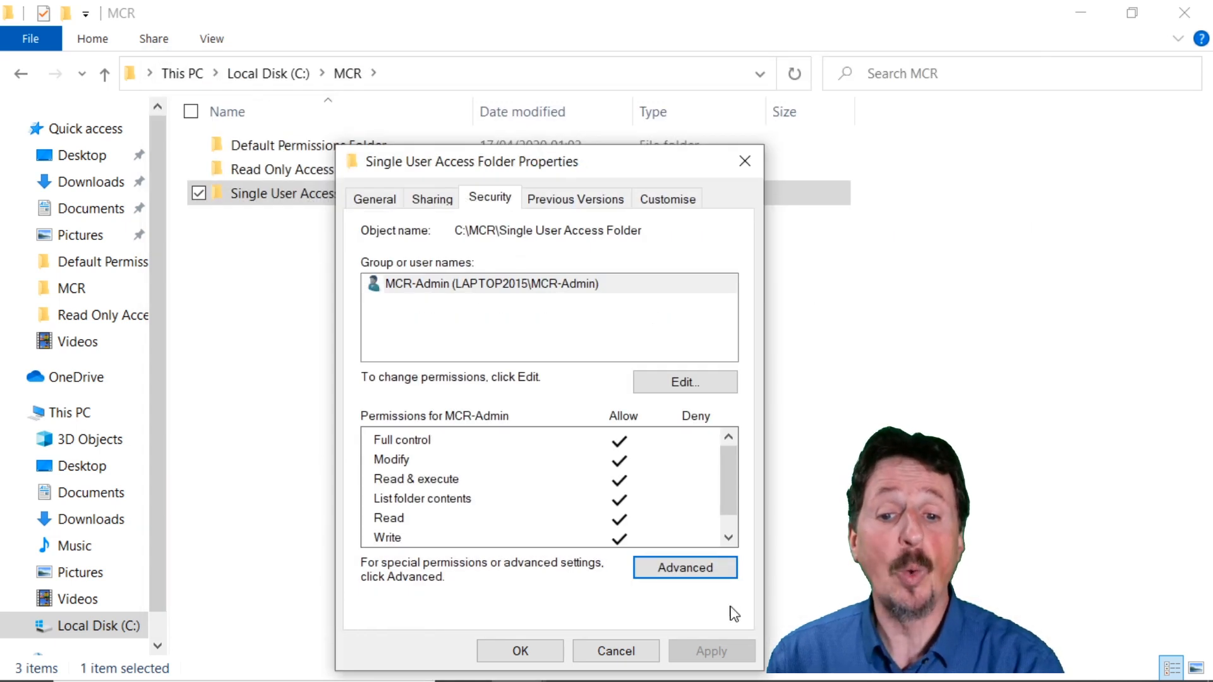
Review MCR-Admin's permissions on Single User Access Folder, close the folder's properties and deselect the folder.
{"action": "left_click", "coordinate": [553, 288]}
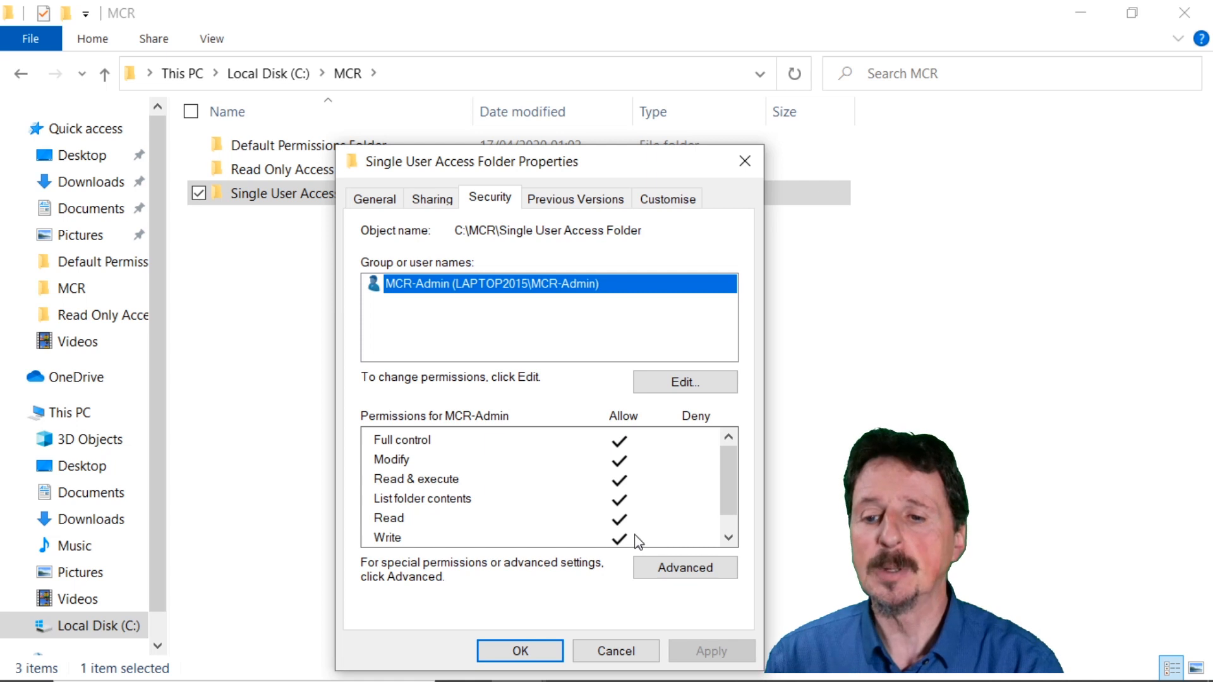
{"action": "left_click", "coordinate": [543, 658]}
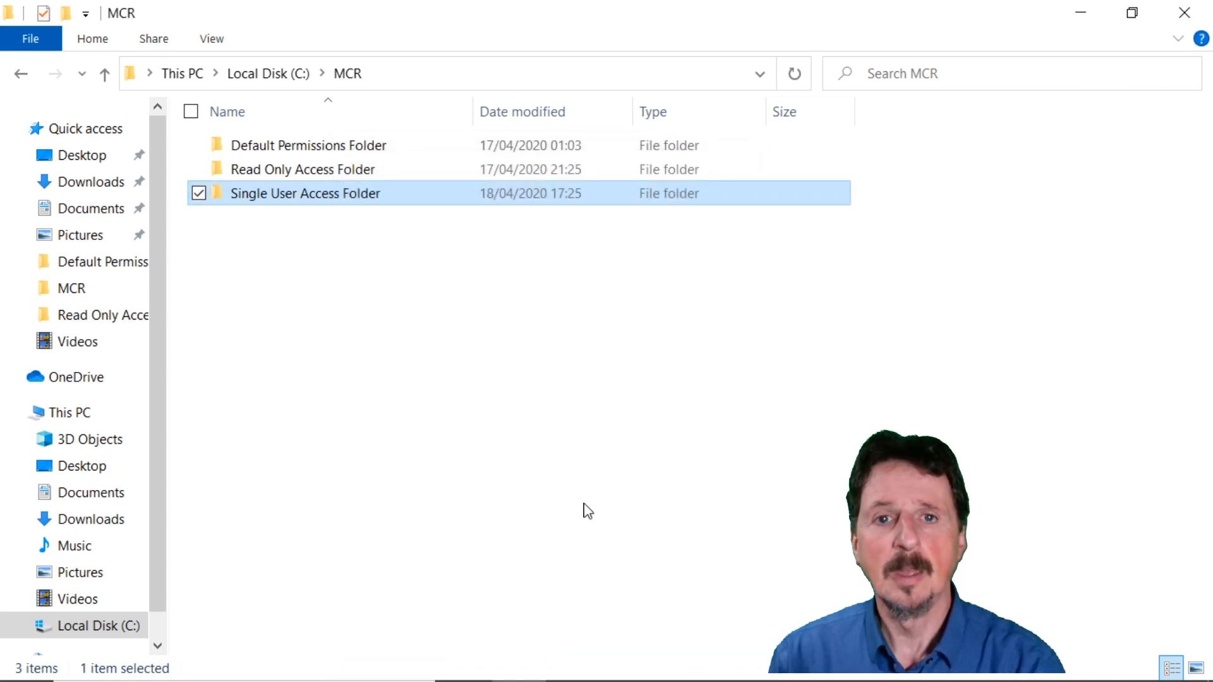
{"action": "left_click", "coordinate": [375, 304]}
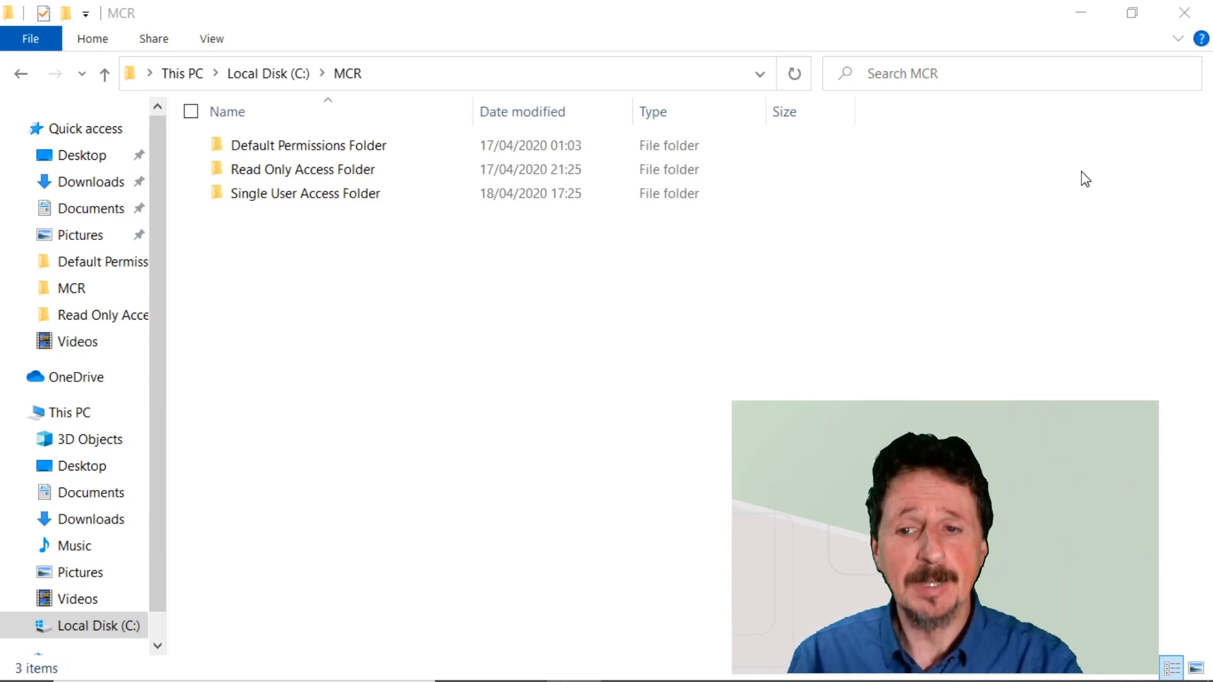
Open a Command Prompt by running cmd and maximize its window.
{"action": "key", "text": "super+r"}
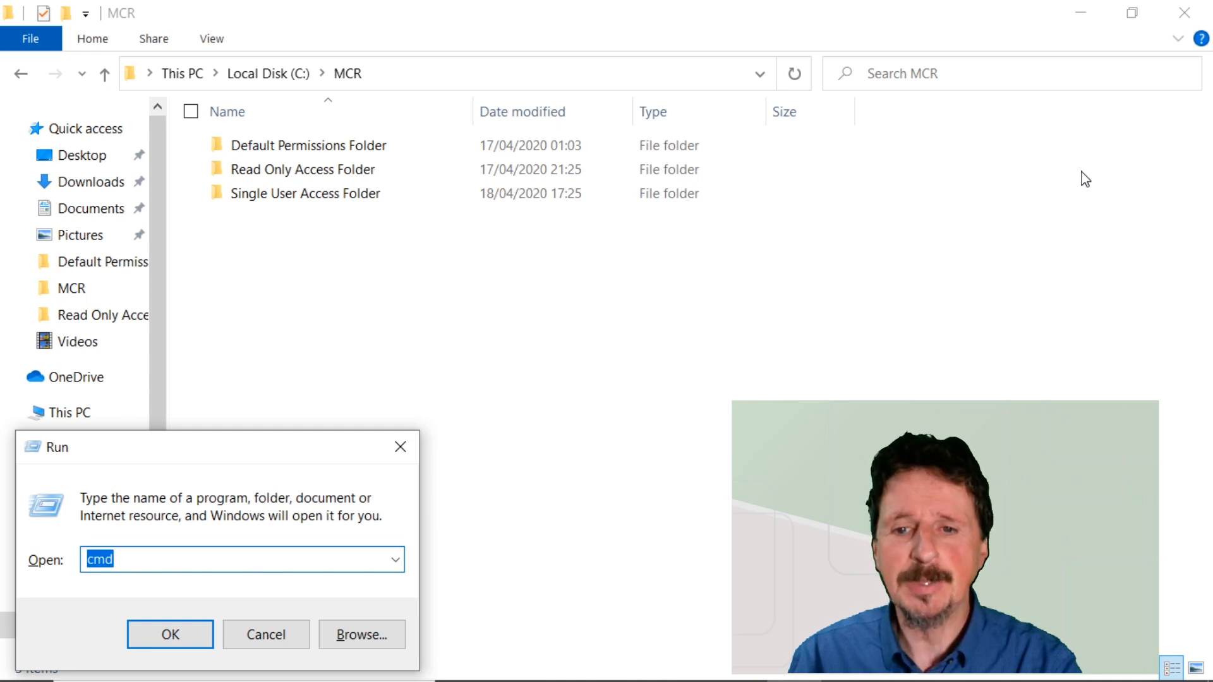
{"action": "key", "text": "Return"}
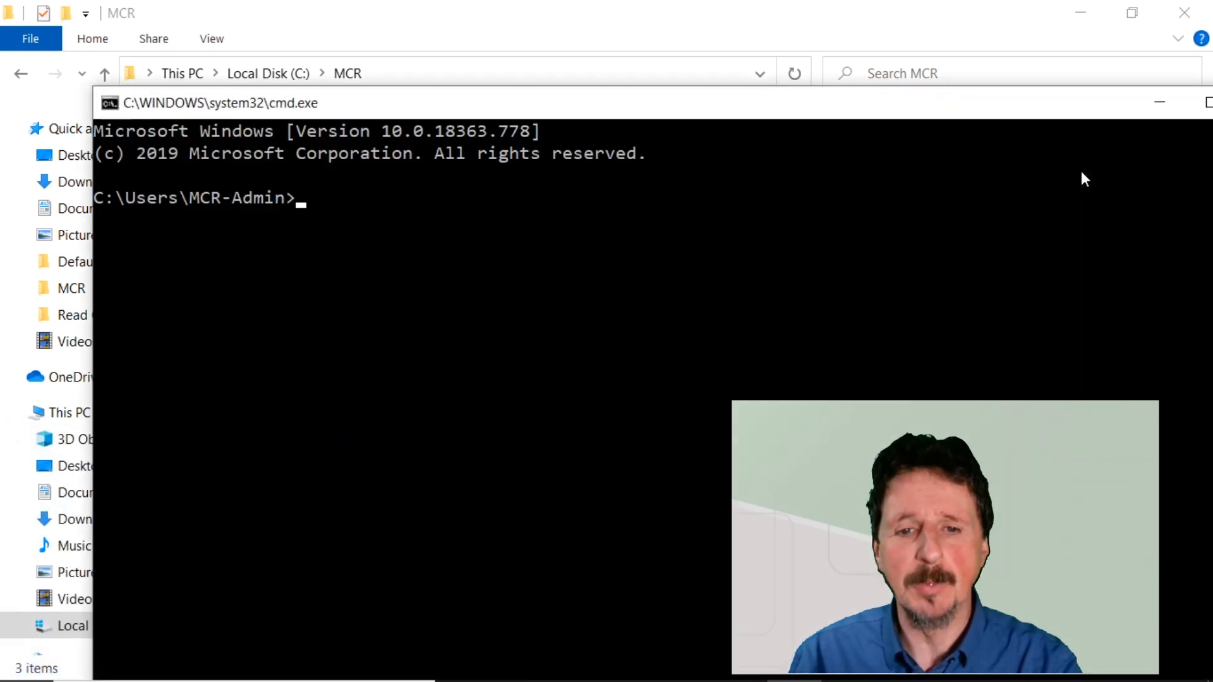
{"action": "left_click_drag", "start_coordinate": [1081, 110], "coordinate": [961, 87]}
{"action": "left_click", "coordinate": [1085, 81]}
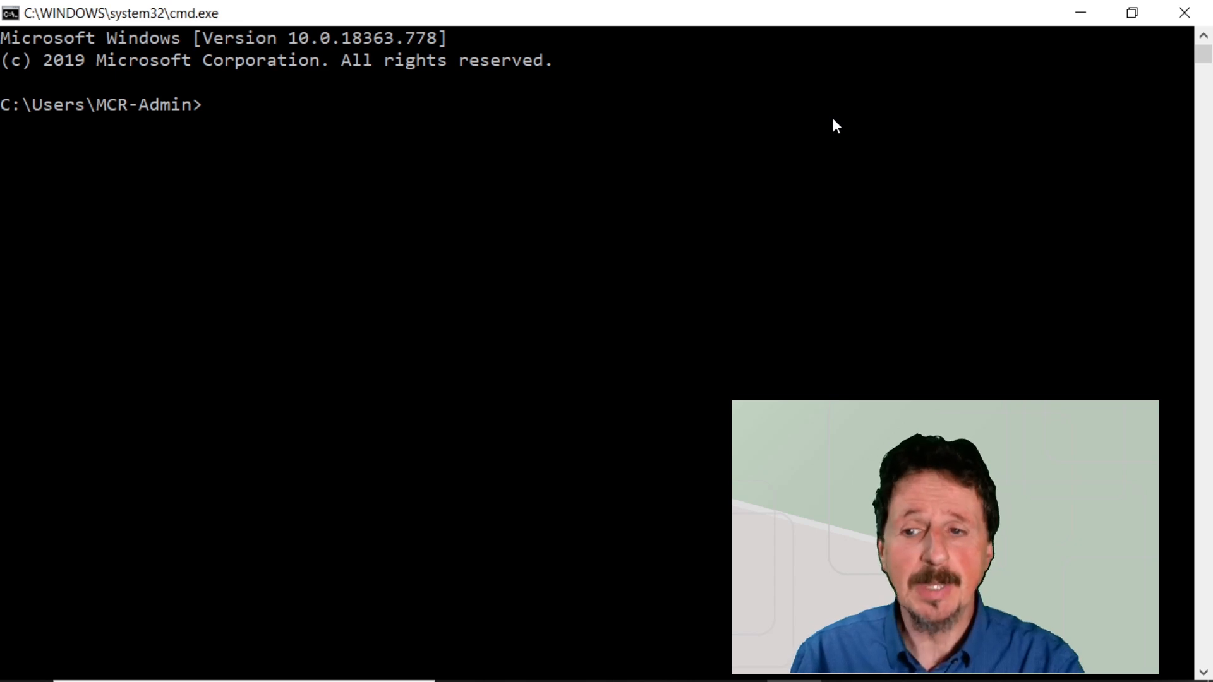
Change the working directory to c:\mcr and list the folder's permissions with icacls "Default Permissions Folder".
{"action": "type", "text": "cd c:\\mcr"}
{"action": "key", "text": "Return"}
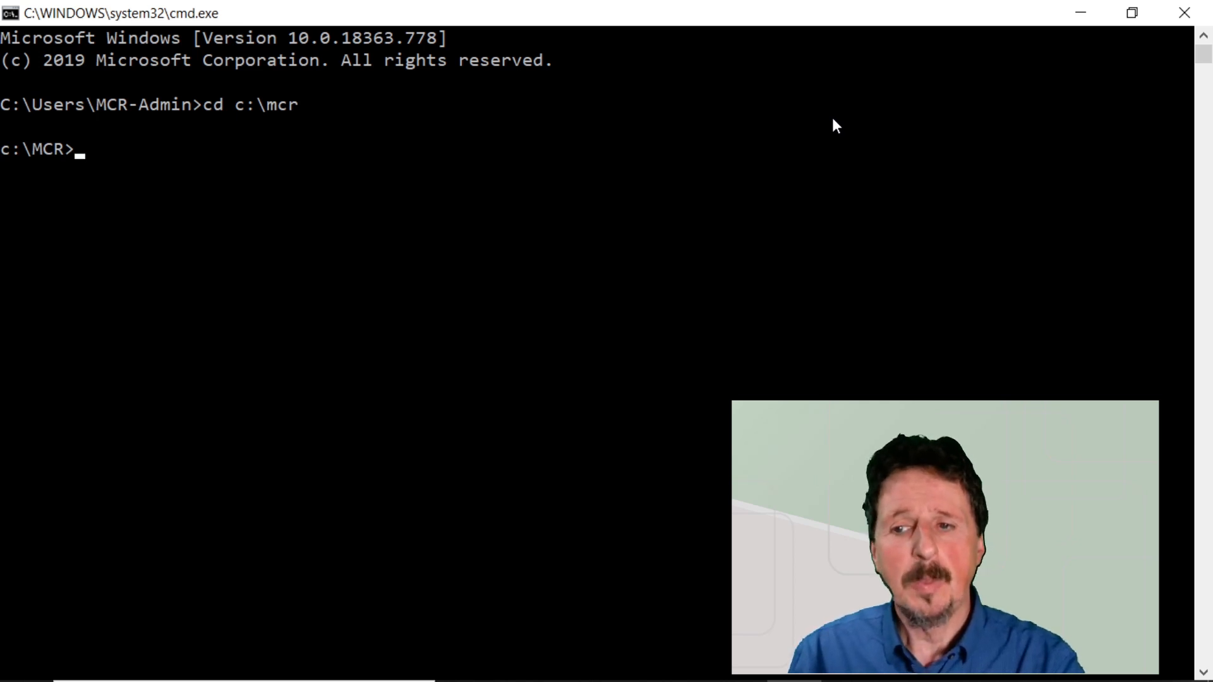
{"action": "type", "text": "icacls \"Default Permissions Folder\""}
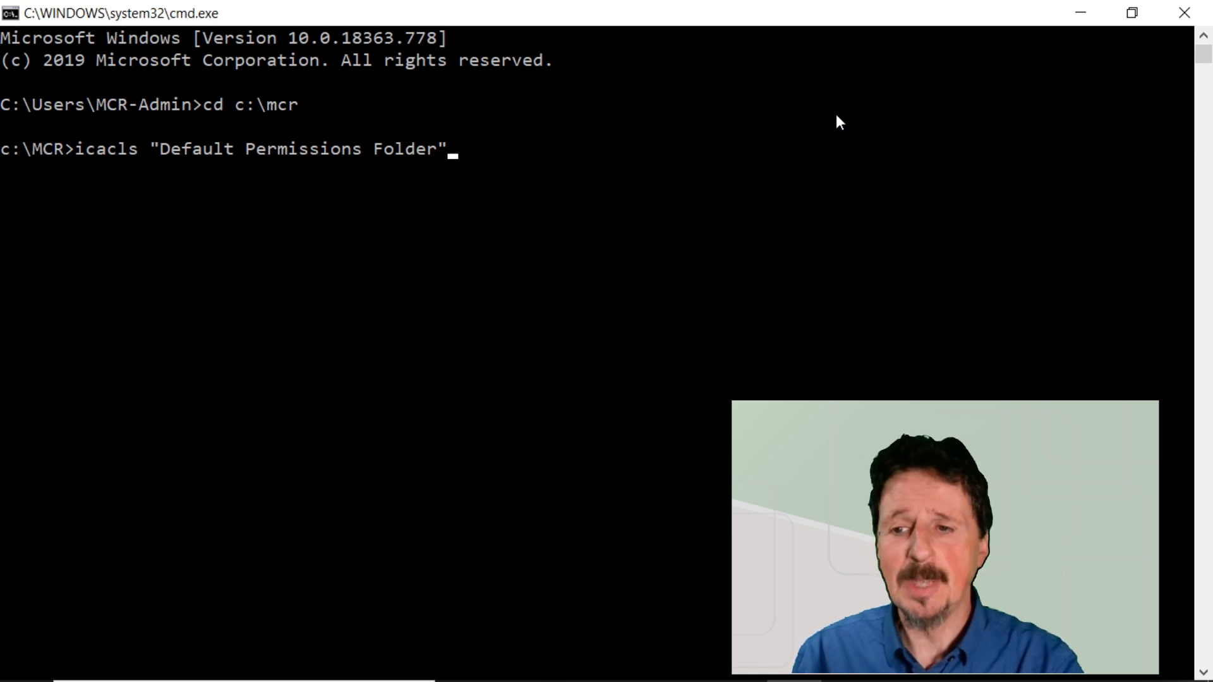
{"action": "key", "text": "Return"}
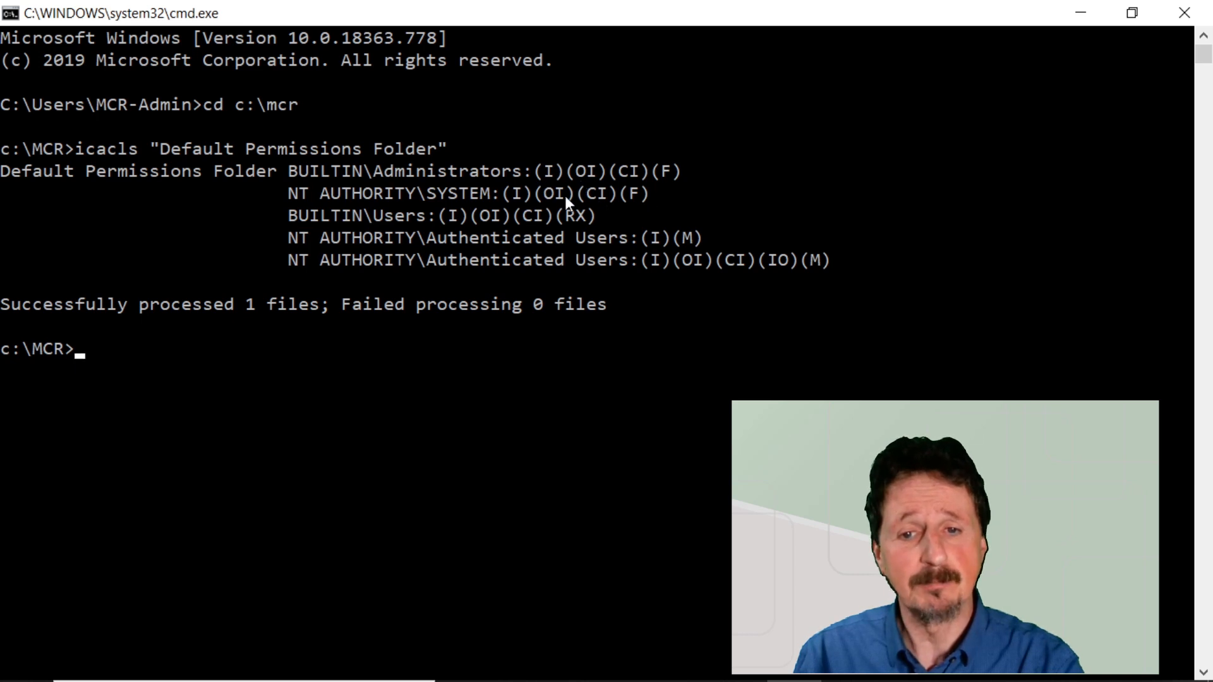
Examine the Administrators, SYSTEM, Users and Authenticated Users permission entries in the icacls output for Default Permissions Folder.
{"action": "double_click", "coordinate": [499, 170]}
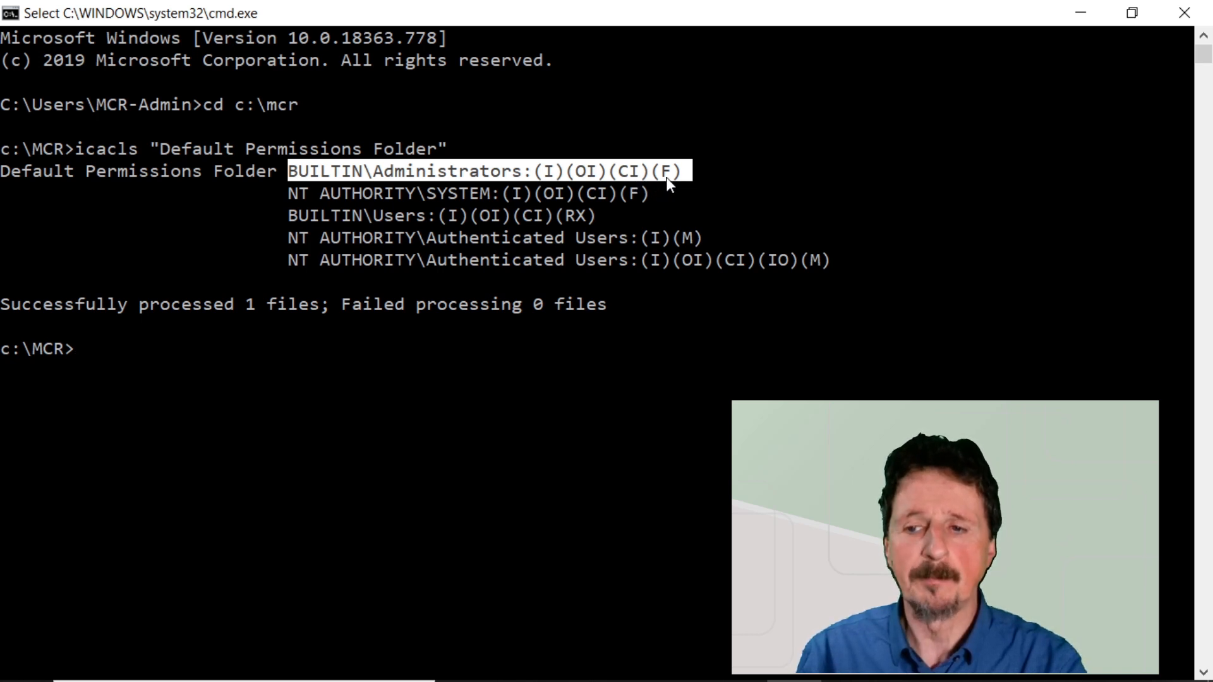
{"action": "left_click", "coordinate": [472, 192]}
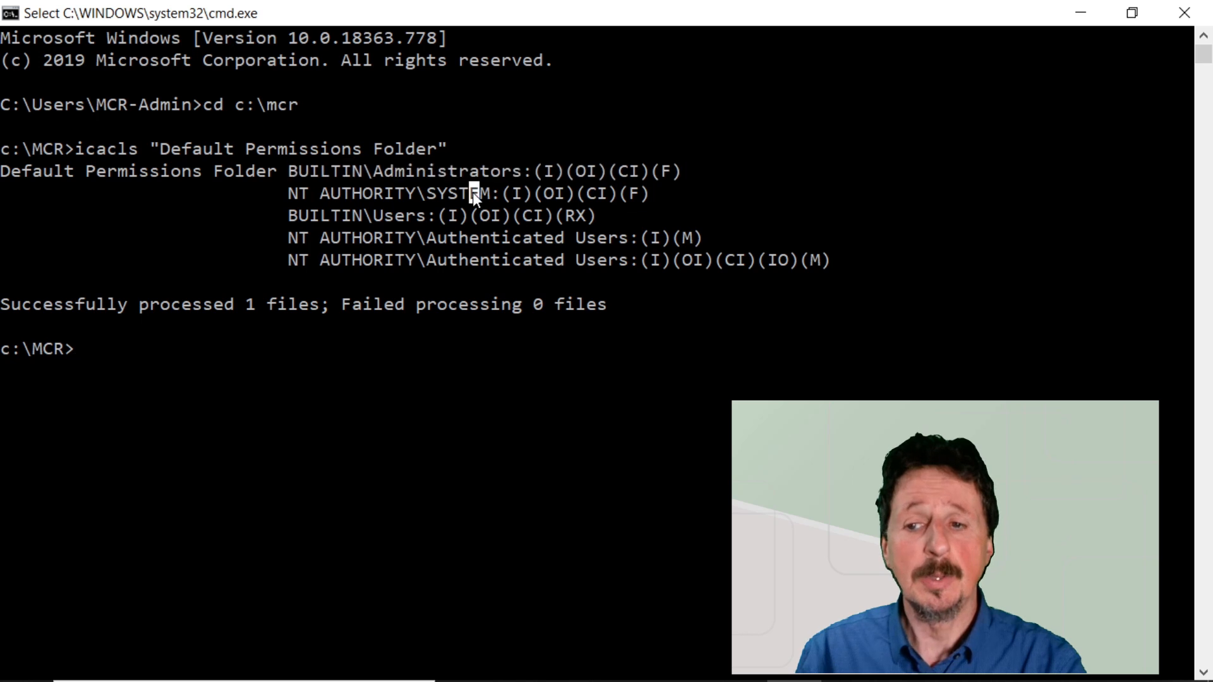
{"action": "double_click", "coordinate": [472, 192]}
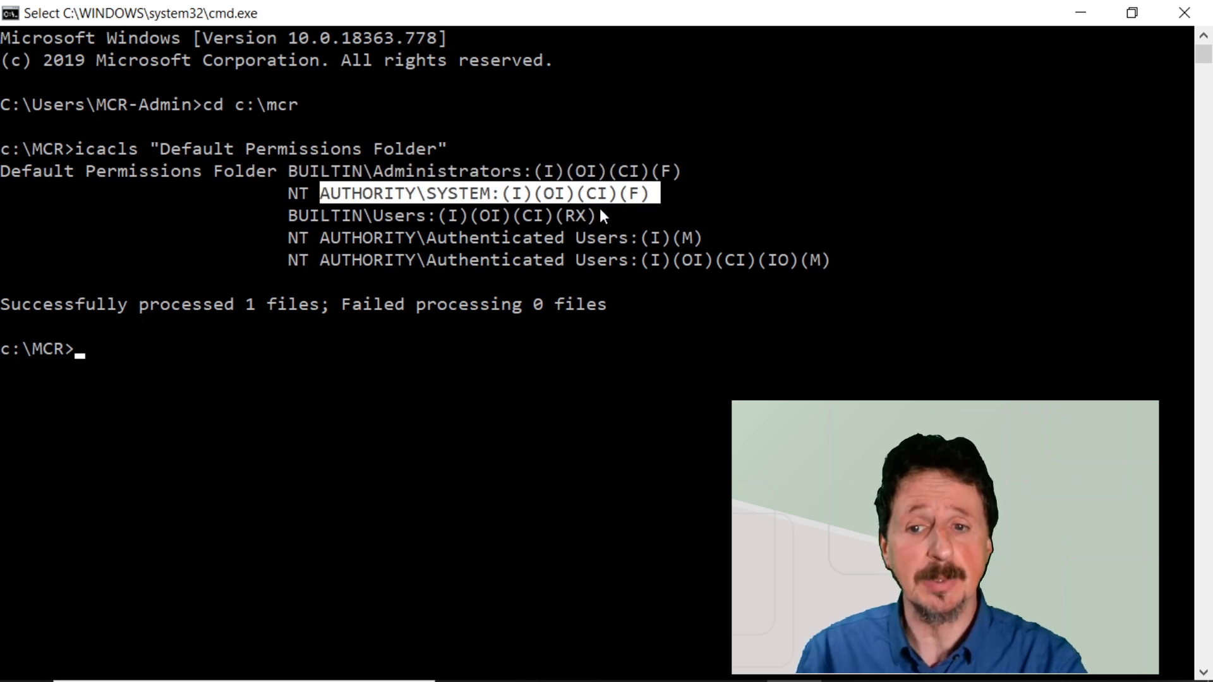
{"action": "double_click", "coordinate": [403, 217]}
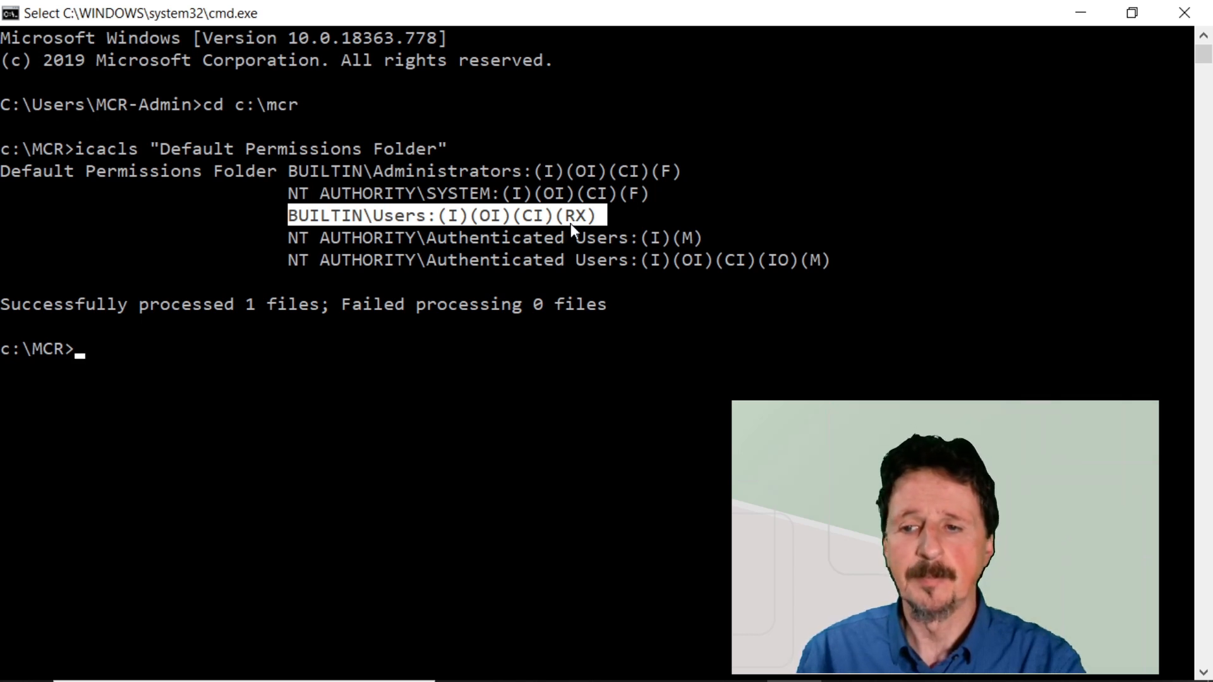
{"action": "left_click_drag", "start_coordinate": [836, 259], "coordinate": [292, 249]}
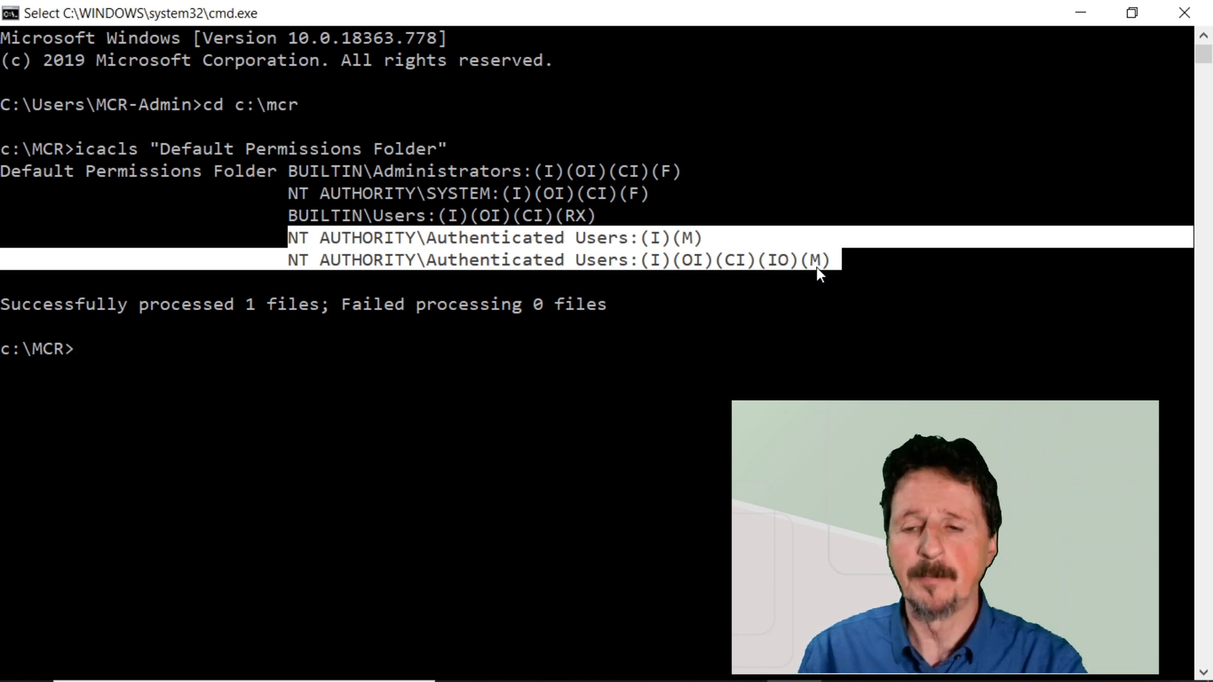
{"action": "double_click", "coordinate": [628, 237]}
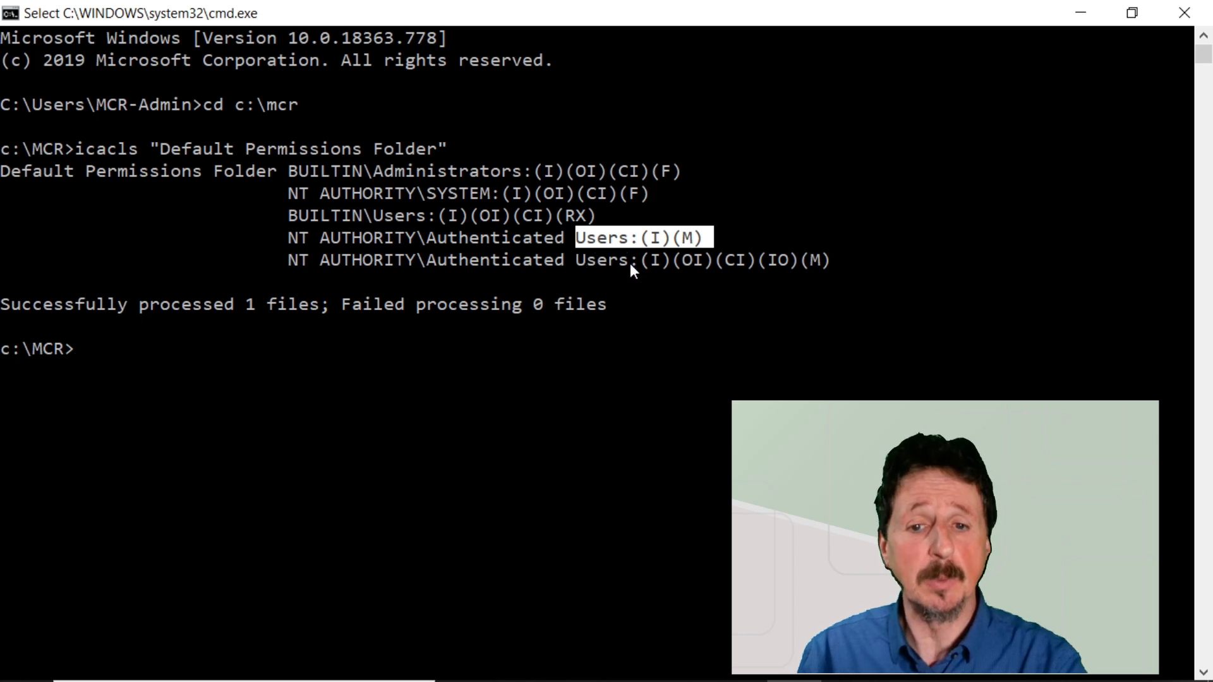
{"action": "left_click", "coordinate": [614, 260]}
{"action": "double_click", "coordinate": [616, 262]}
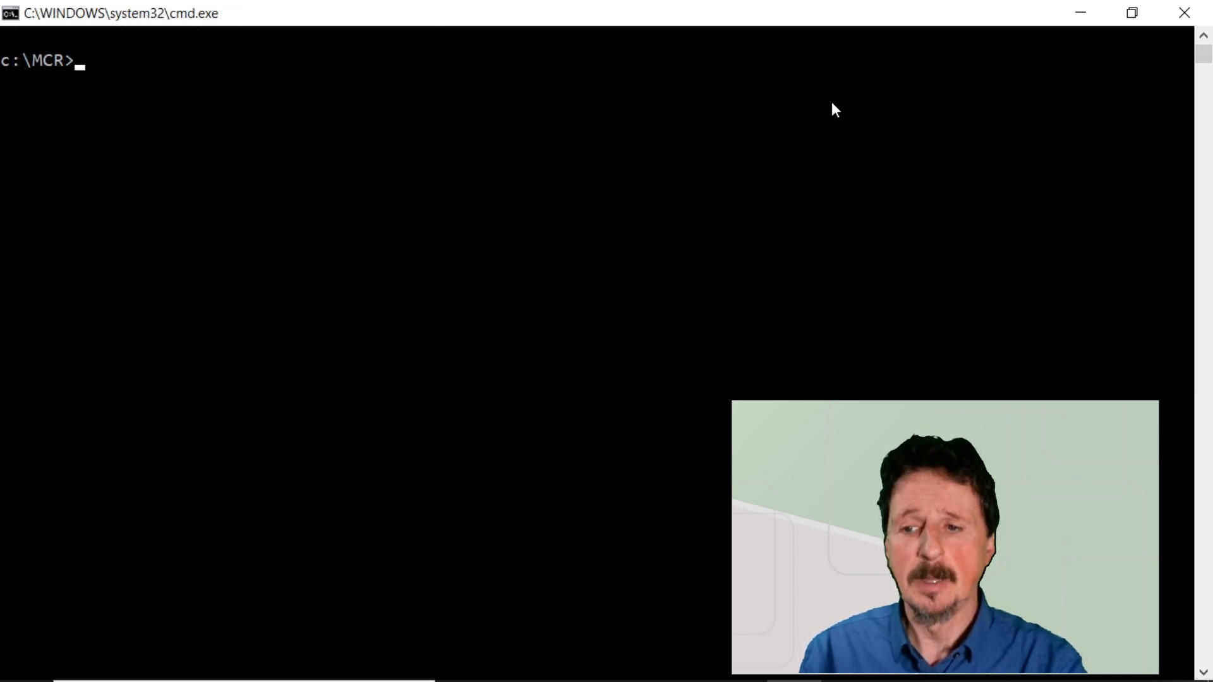
List the permissions of "Default Permissions Folder/Default Permissions Text File.txt" with icacls and examine the Administrators, SYSTEM, Users and Authenticated Users entries.
{"action": "type", "text": "icacls \"Default Permissions Folder/Default Permissions Text File.txt\""}
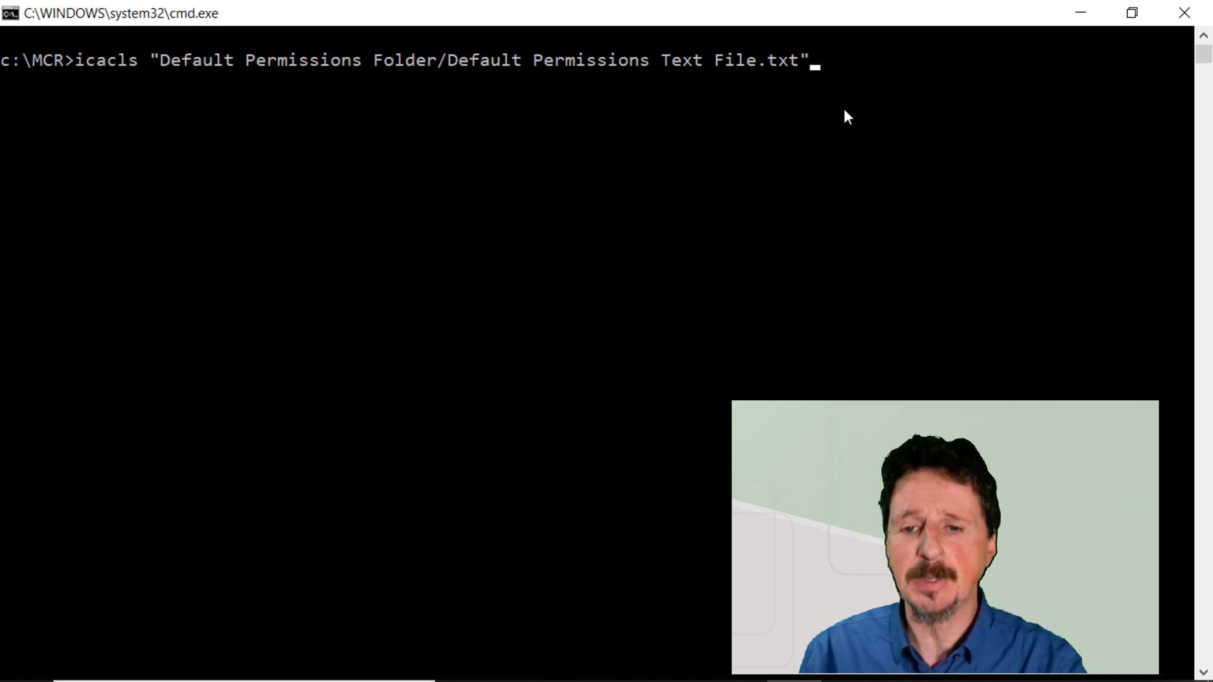
{"action": "key", "text": "Return"}
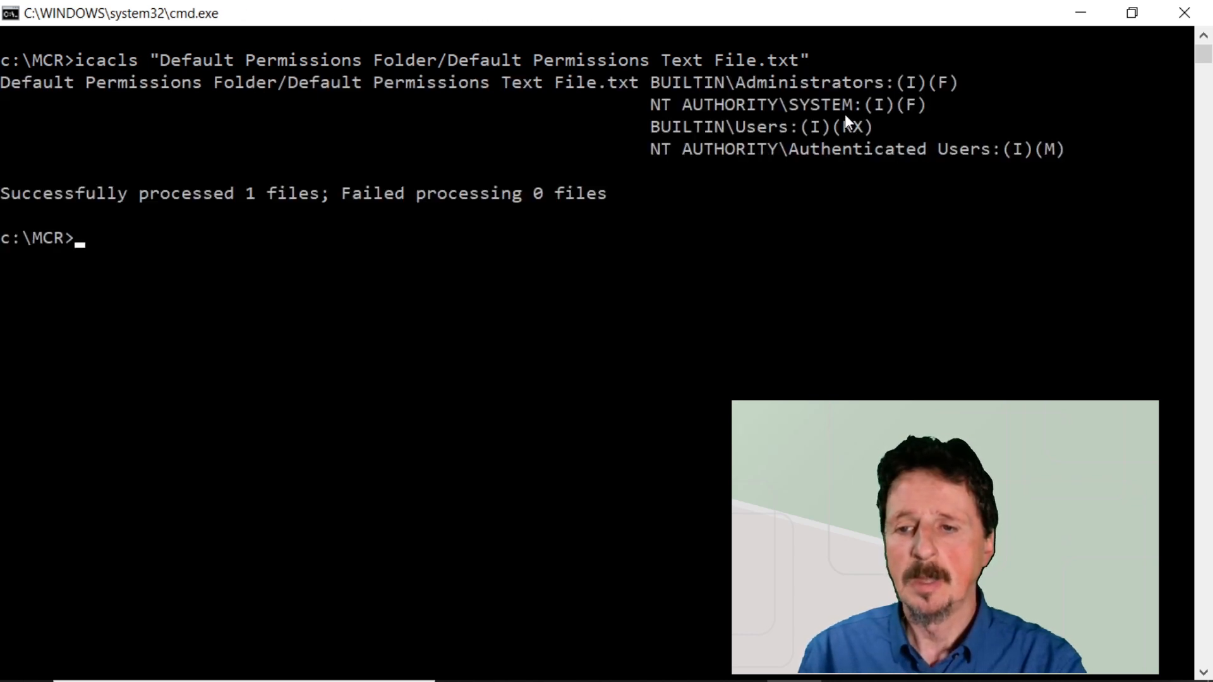
{"action": "left_click_drag", "start_coordinate": [932, 105], "coordinate": [654, 93]}
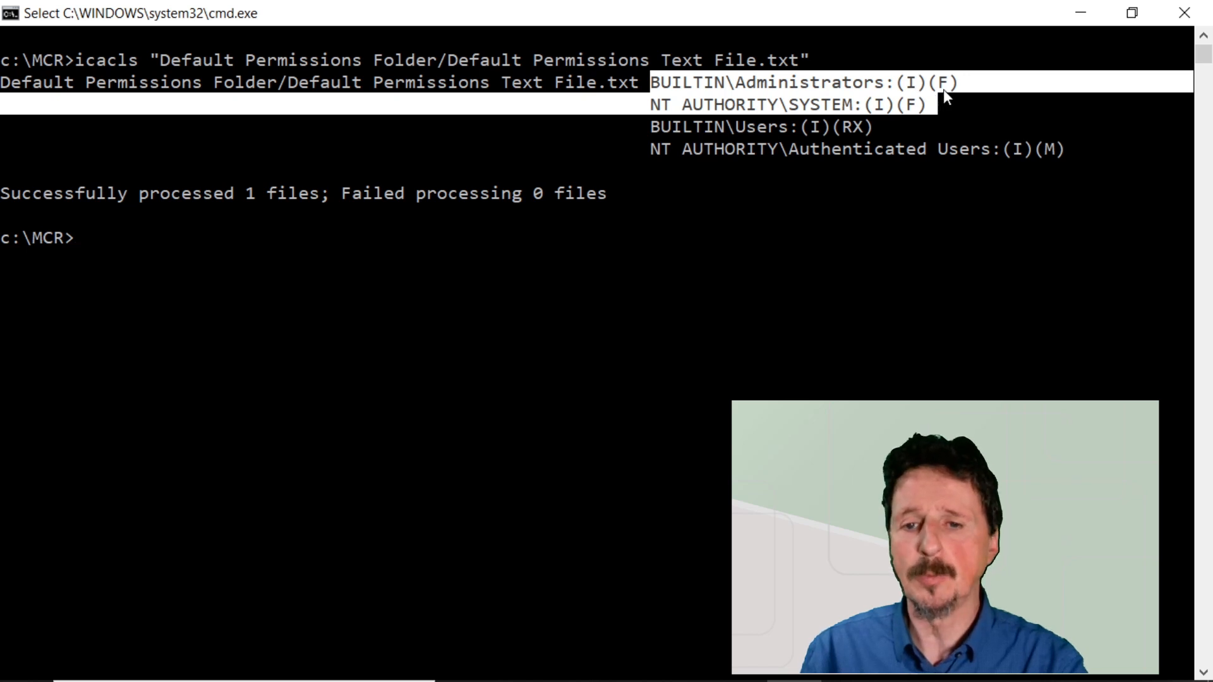
{"action": "double_click", "coordinate": [768, 125]}
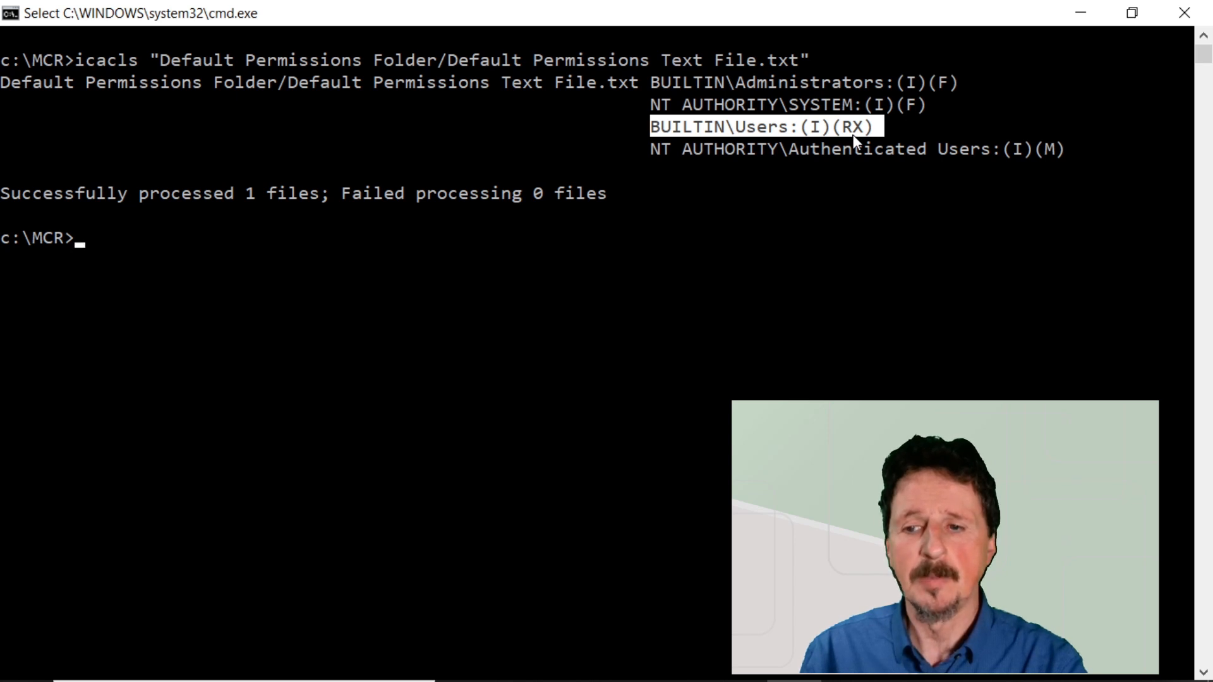
{"action": "double_click", "coordinate": [948, 152]}
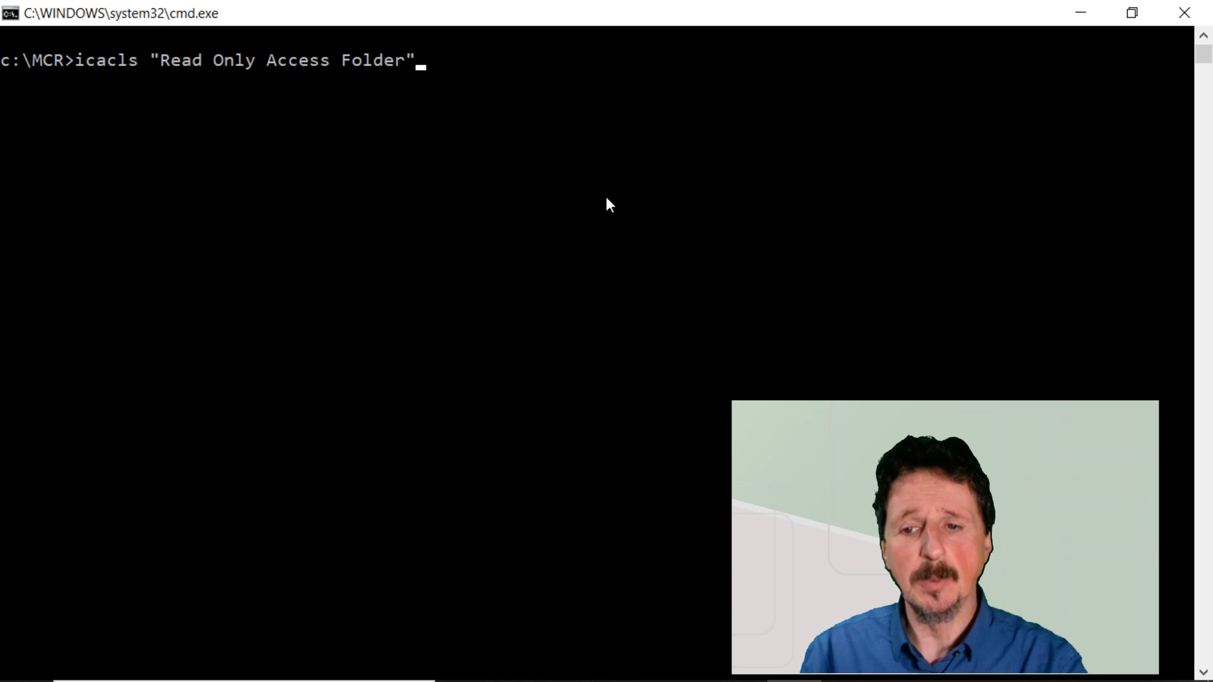
Run icacls "Read Only Access Folder" and examine the Authenticated Users, Users, SYSTEM and Administrators permission entries.
{"action": "key", "text": "Return"}
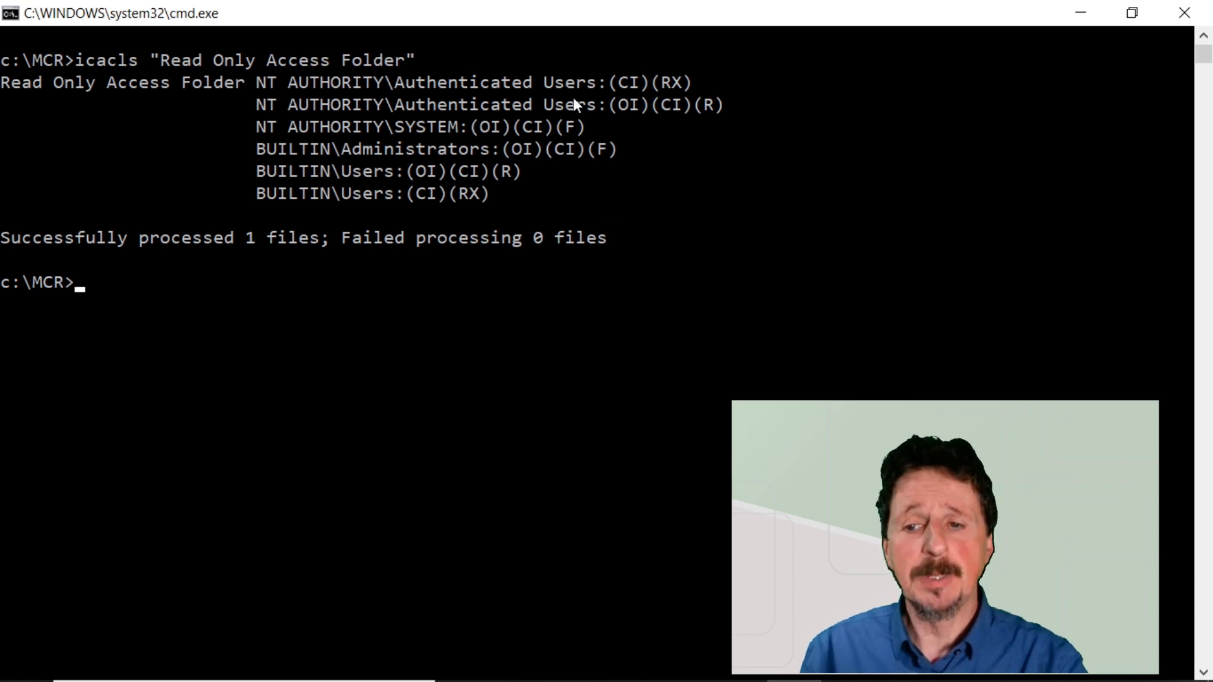
{"action": "double_click", "coordinate": [548, 82]}
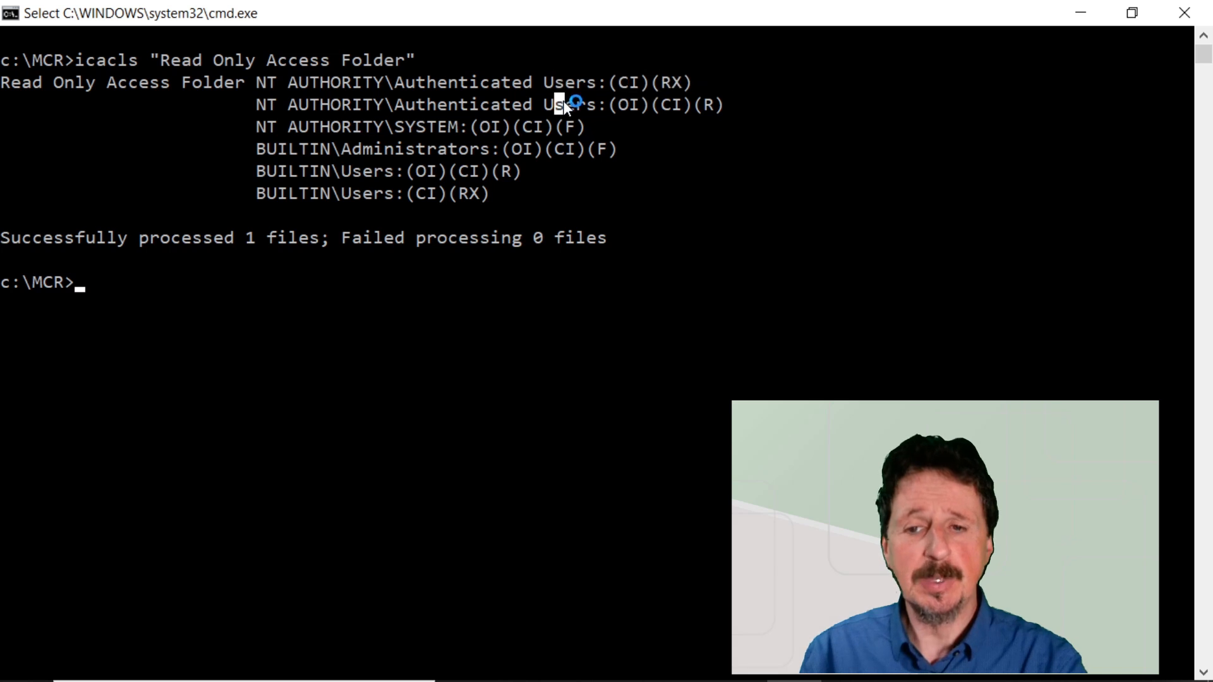
{"action": "double_click", "coordinate": [563, 101]}
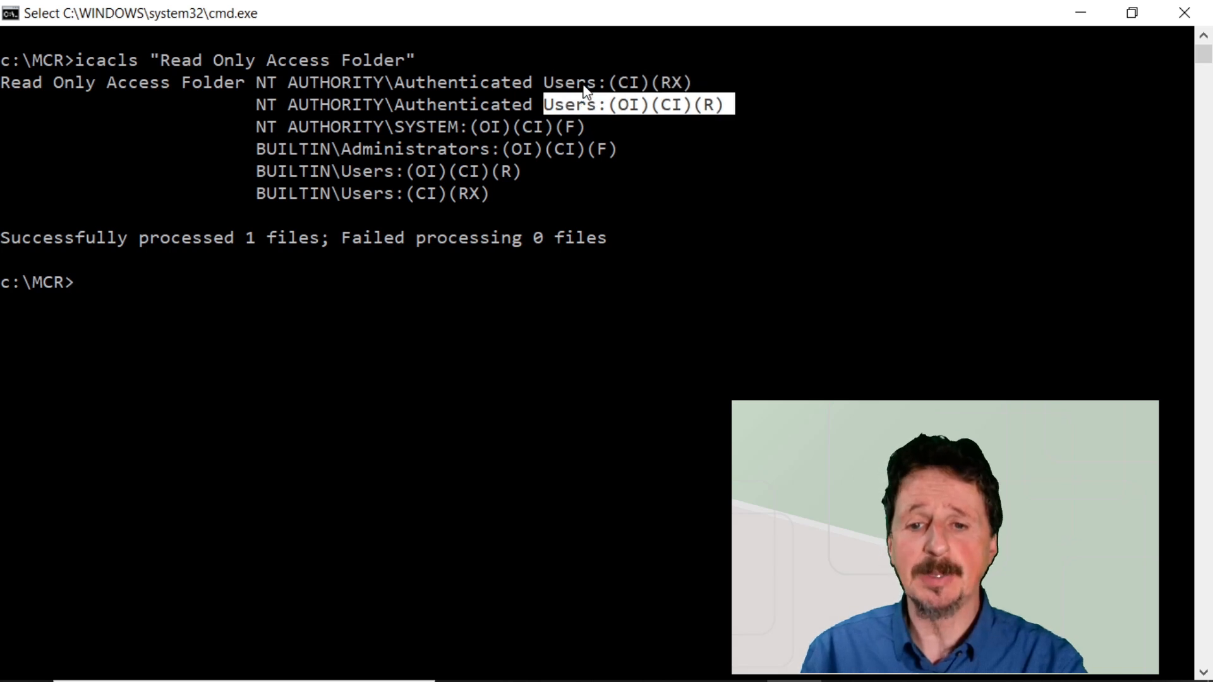
{"action": "double_click", "coordinate": [586, 84]}
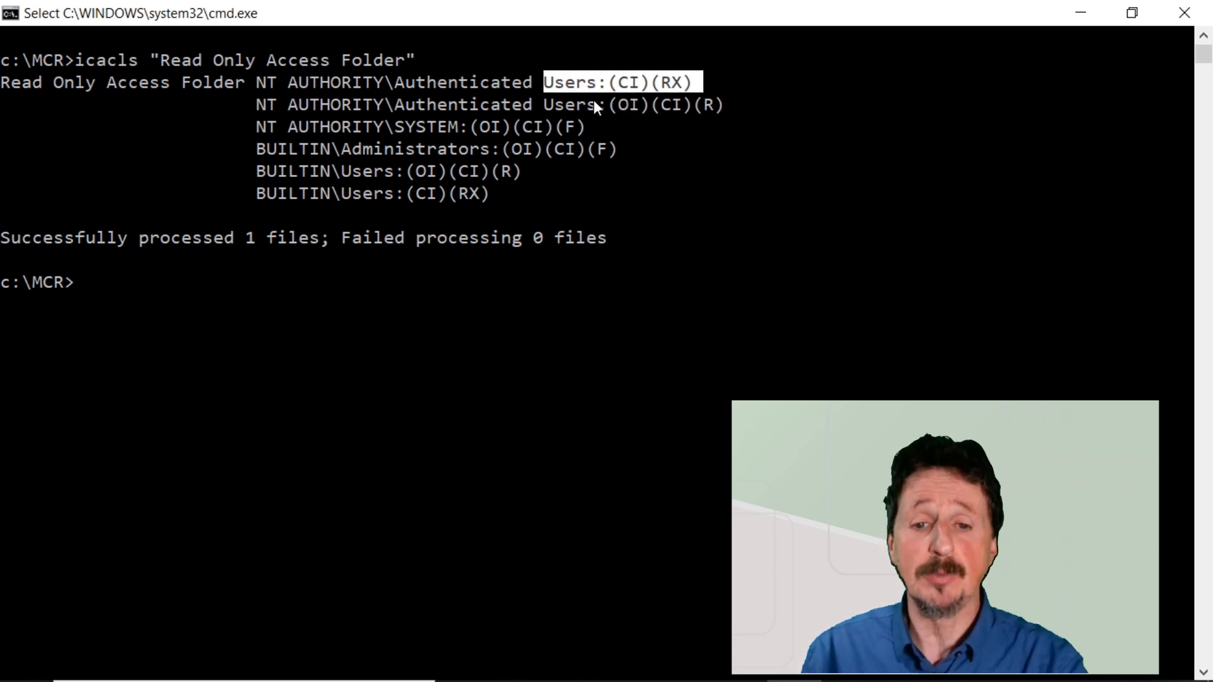
{"action": "double_click", "coordinate": [593, 102]}
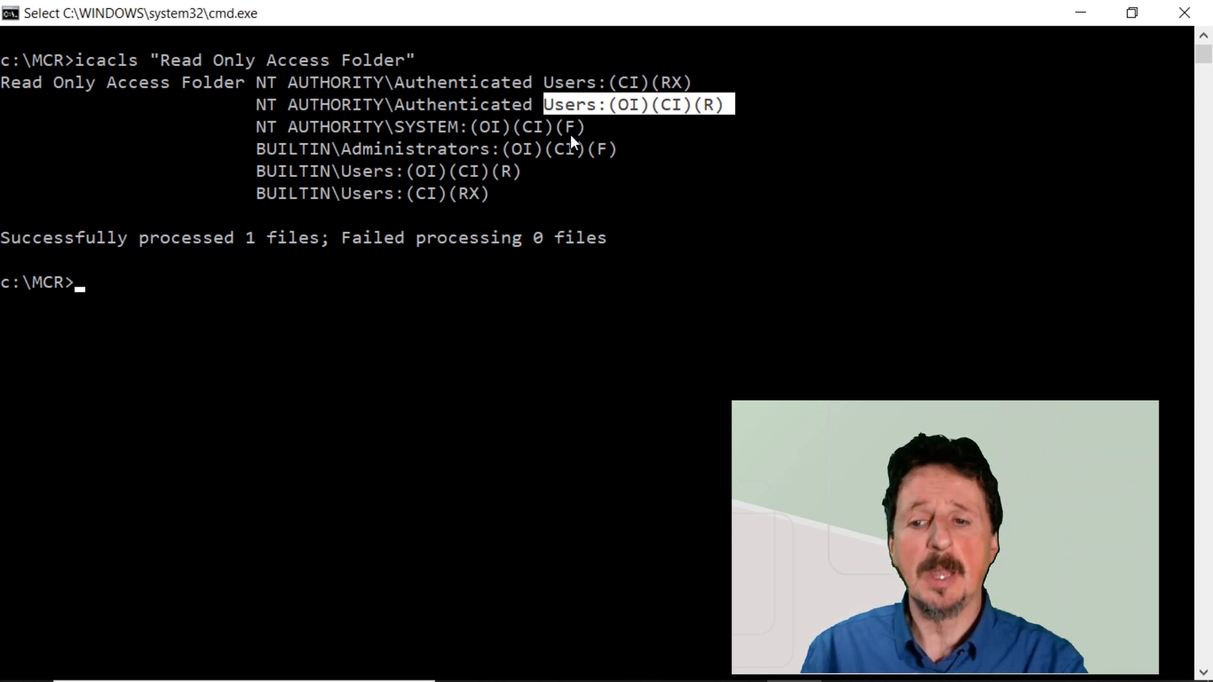
{"action": "double_click", "coordinate": [392, 177]}
{"action": "double_click", "coordinate": [386, 194]}
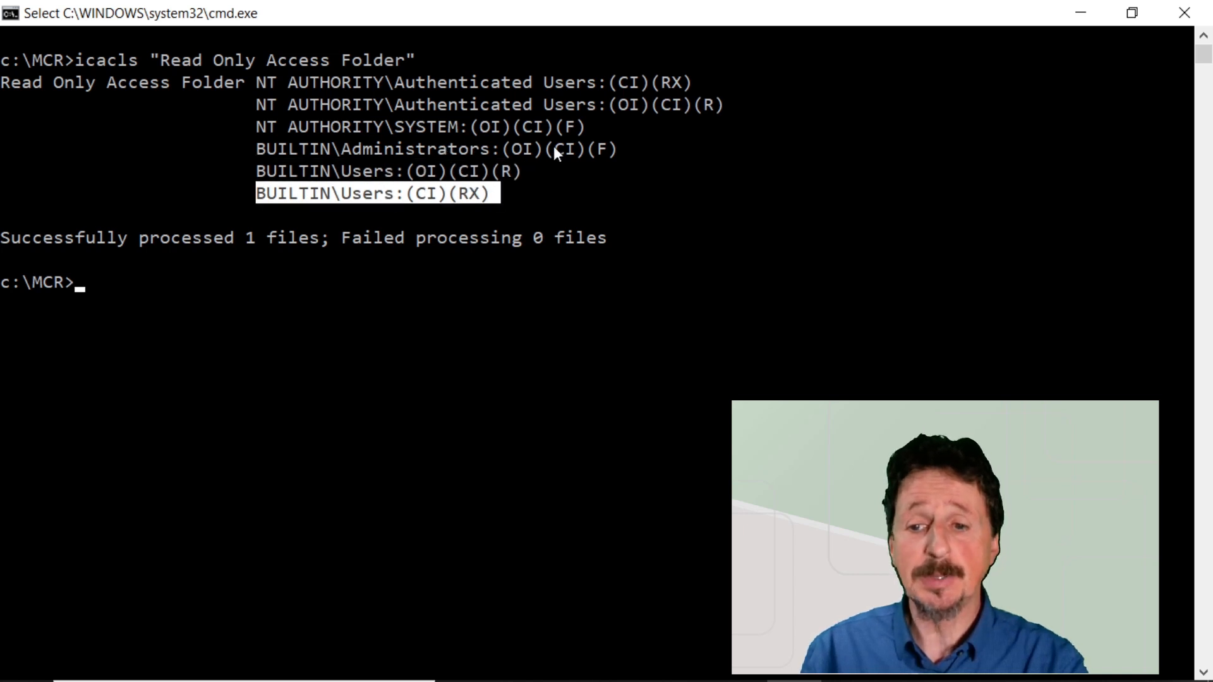
{"action": "left_click_drag", "start_coordinate": [624, 150], "coordinate": [317, 133]}
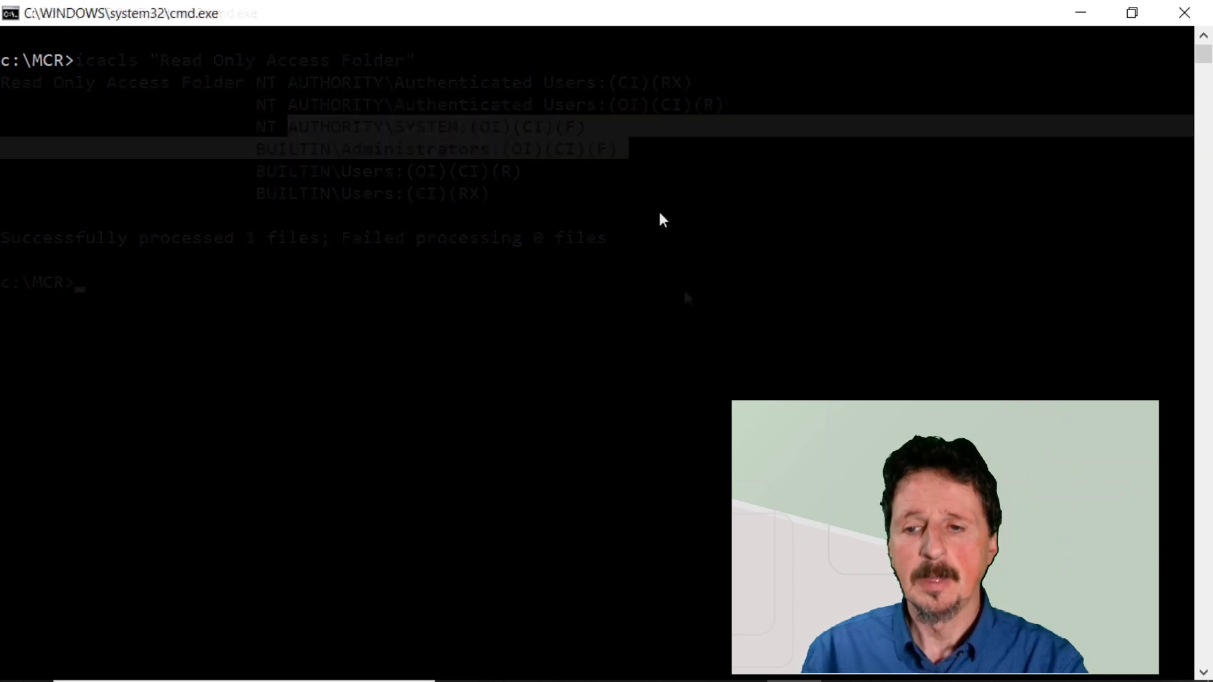
List the permissions of "Read Only Access Folder/Read Only Text File.txt" with icacls and review all its entries.
{"action": "type", "text": "icacls \"Read Only Access Folder/Read Only Text File.txt\""}
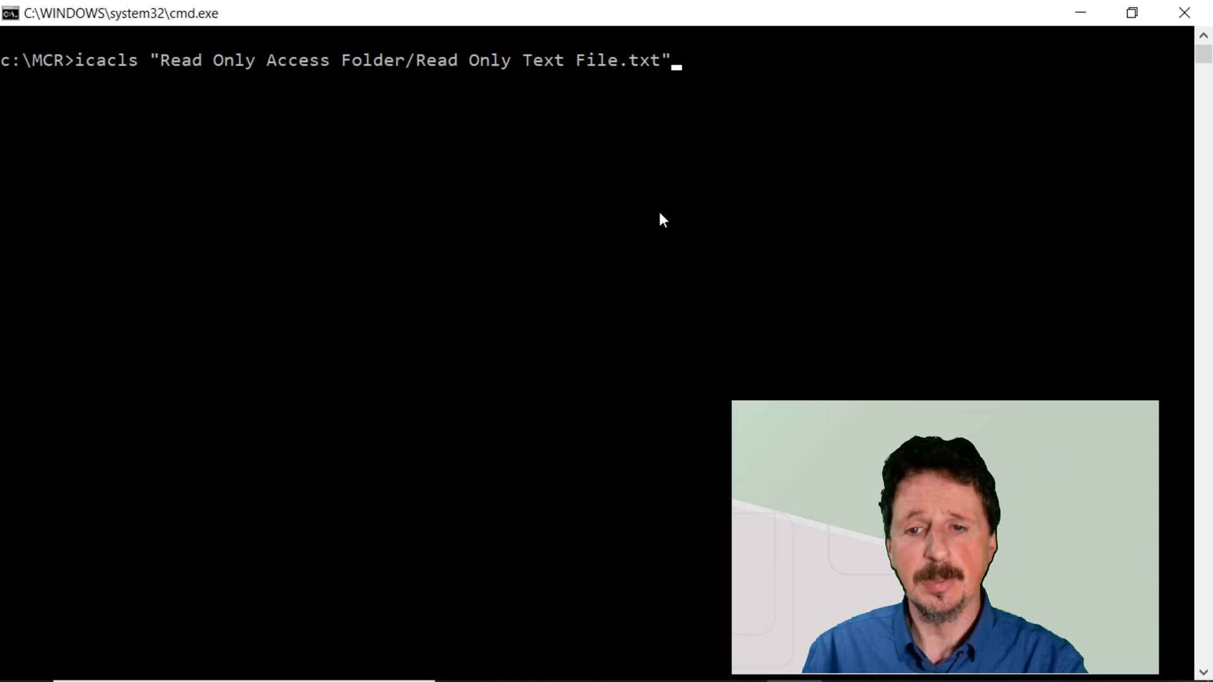
{"action": "key", "text": "Return"}
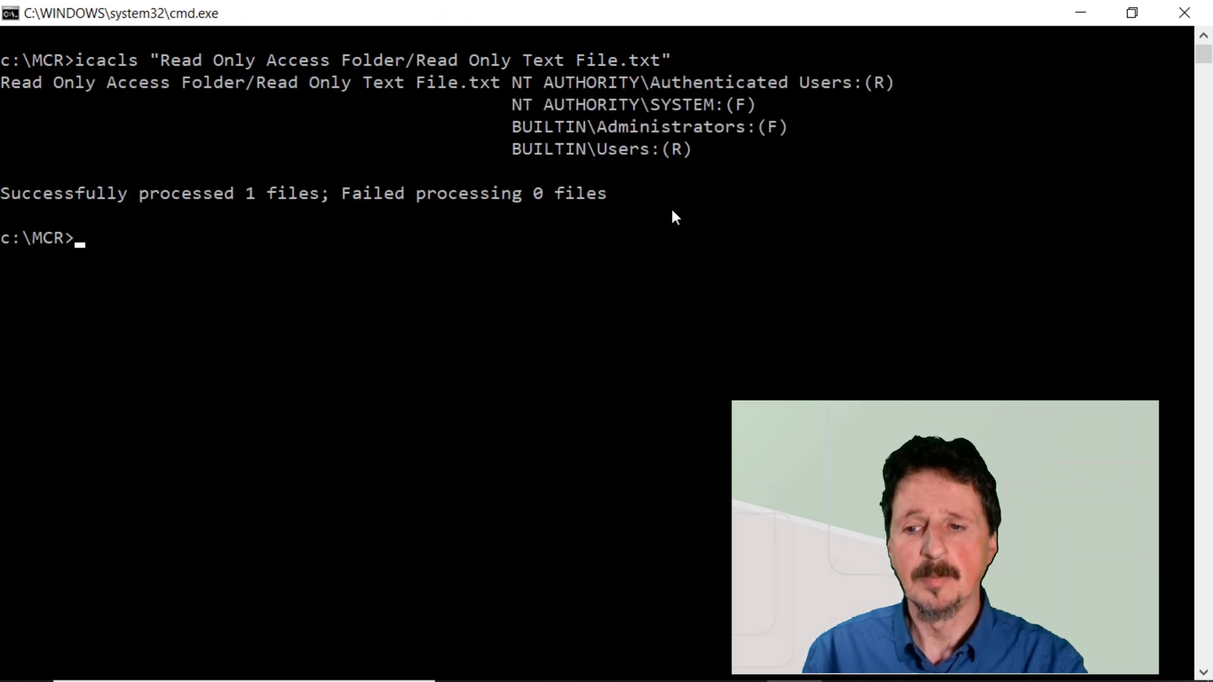
{"action": "left_click_drag", "start_coordinate": [705, 151], "coordinate": [515, 83]}
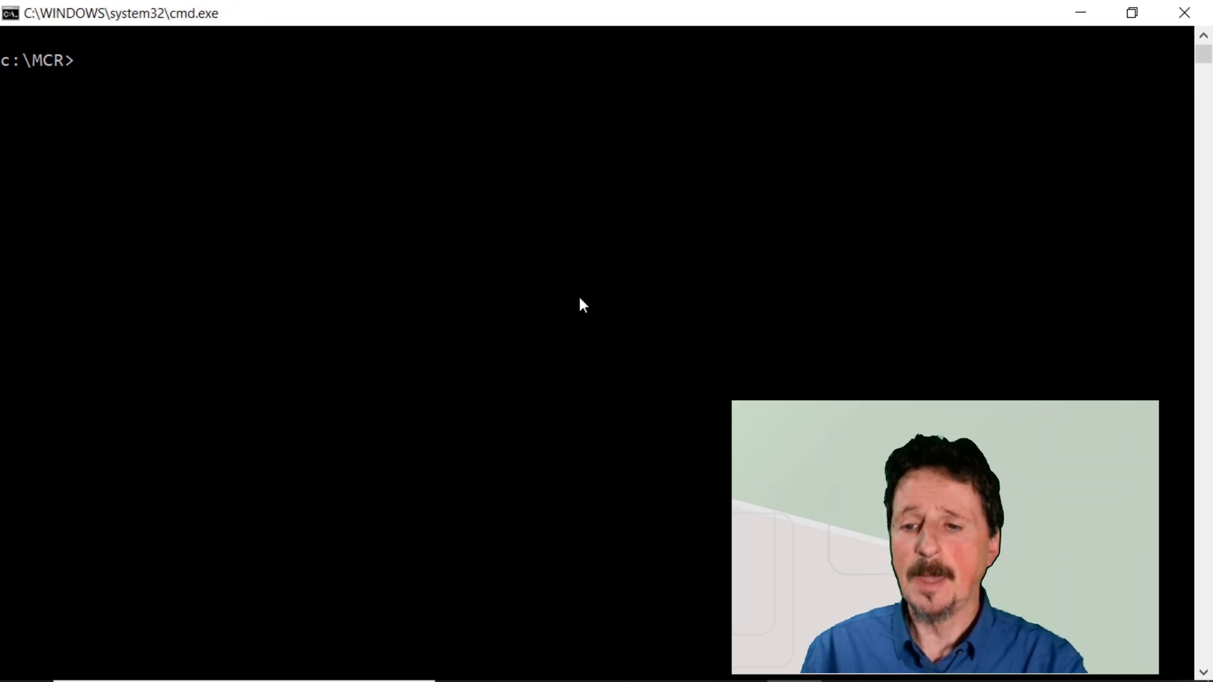
Run icacls "Single user Access Folder" and review the MCR-Admin permission entry.
{"action": "type", "text": "icacls \"Single user Access Folder\""}
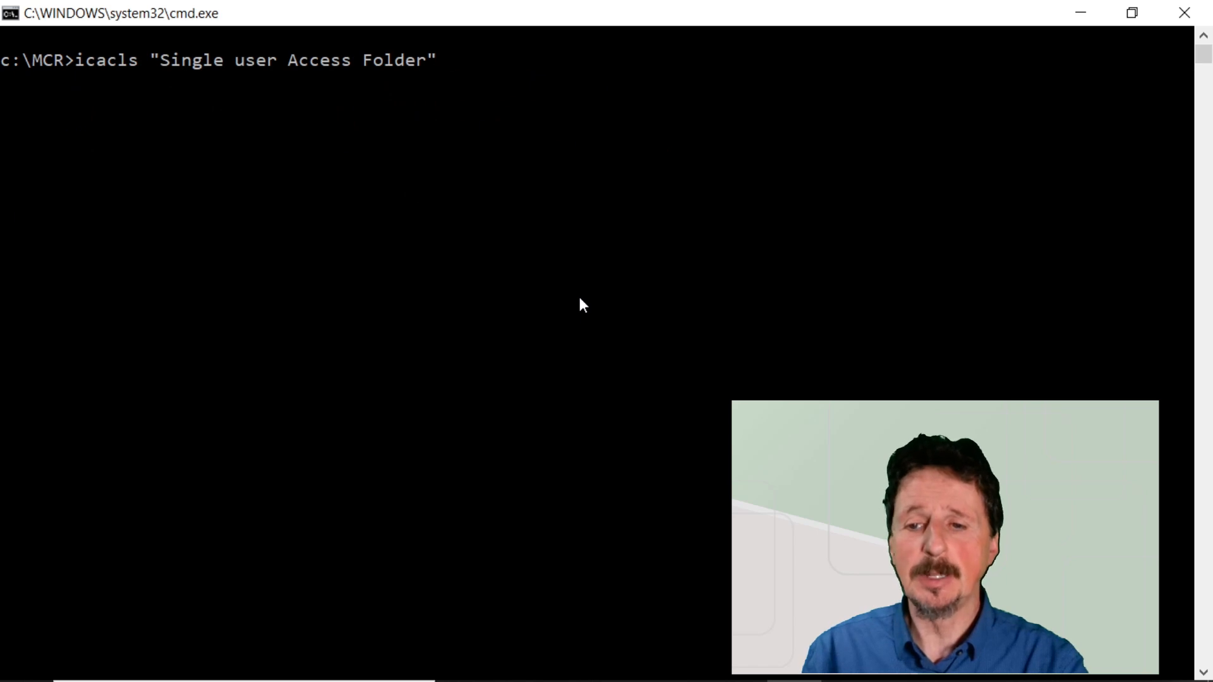
{"action": "key", "text": "Return"}
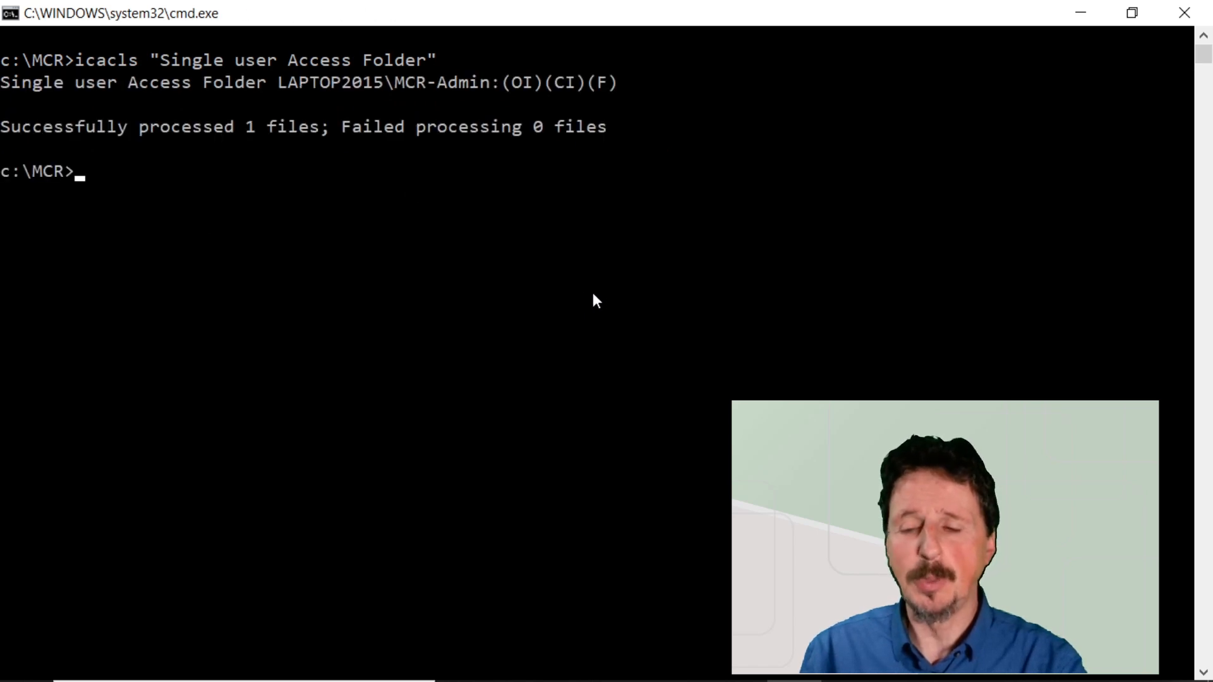
{"action": "left_click_drag", "start_coordinate": [635, 87], "coordinate": [282, 86]}
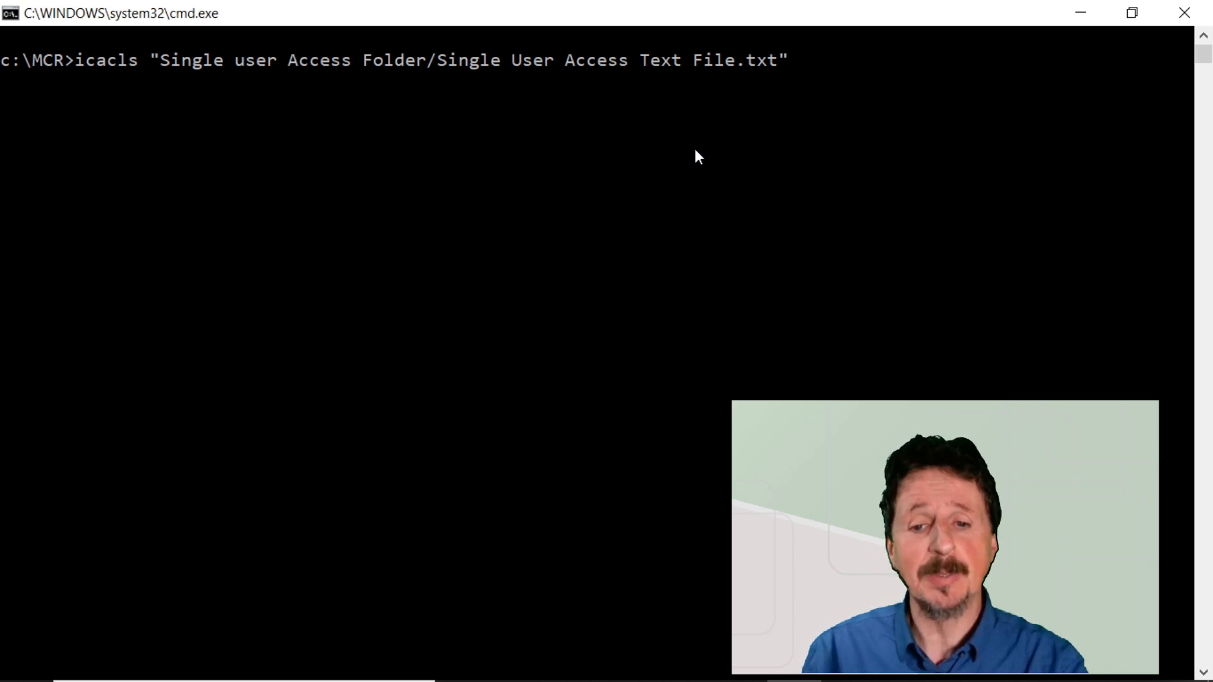
List the permissions of "Single user Access Folder/Single User Access Text File.txt" with icacls and review the MCR-Admin entry.
{"action": "key", "text": "Return"}
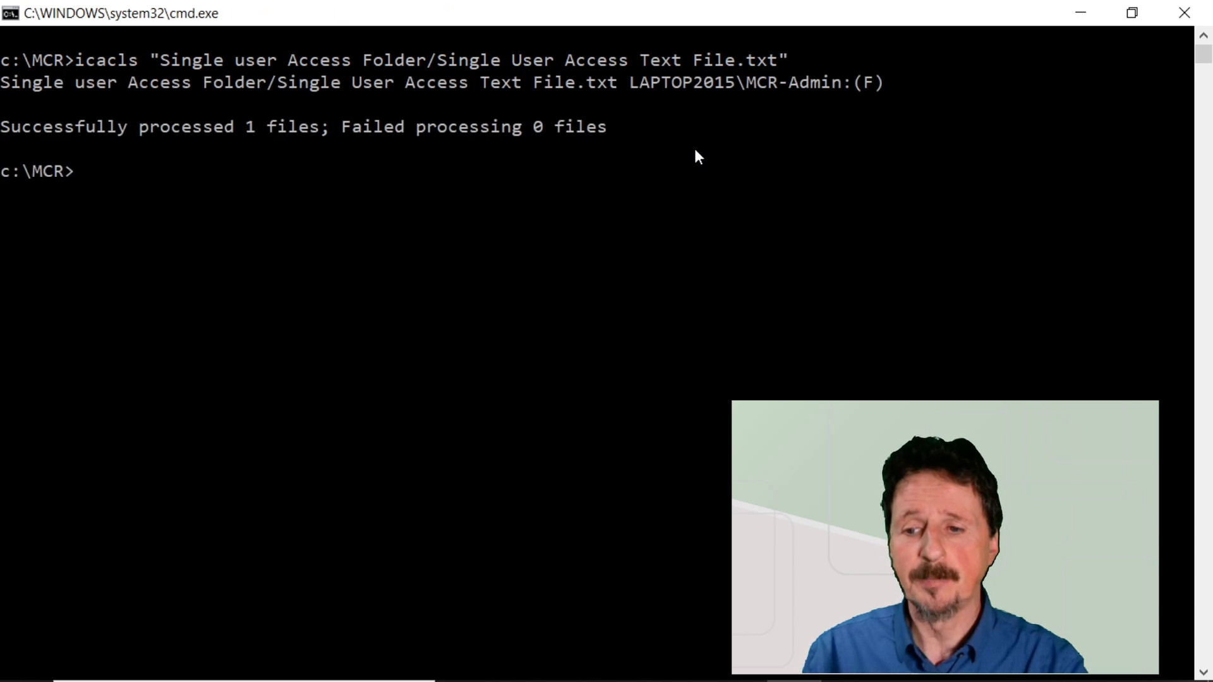
{"action": "left_click", "coordinate": [887, 83]}
{"action": "left_click_drag", "start_coordinate": [887, 83], "coordinate": [632, 86]}
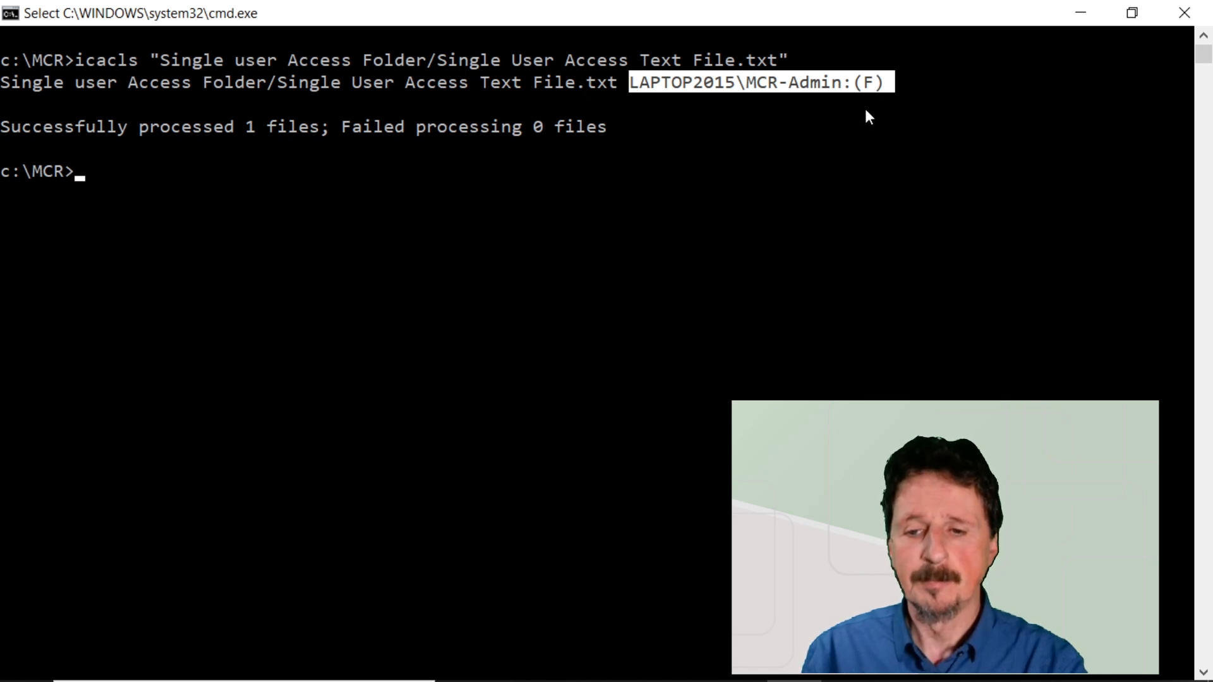
{"action": "type", "text": "c"}
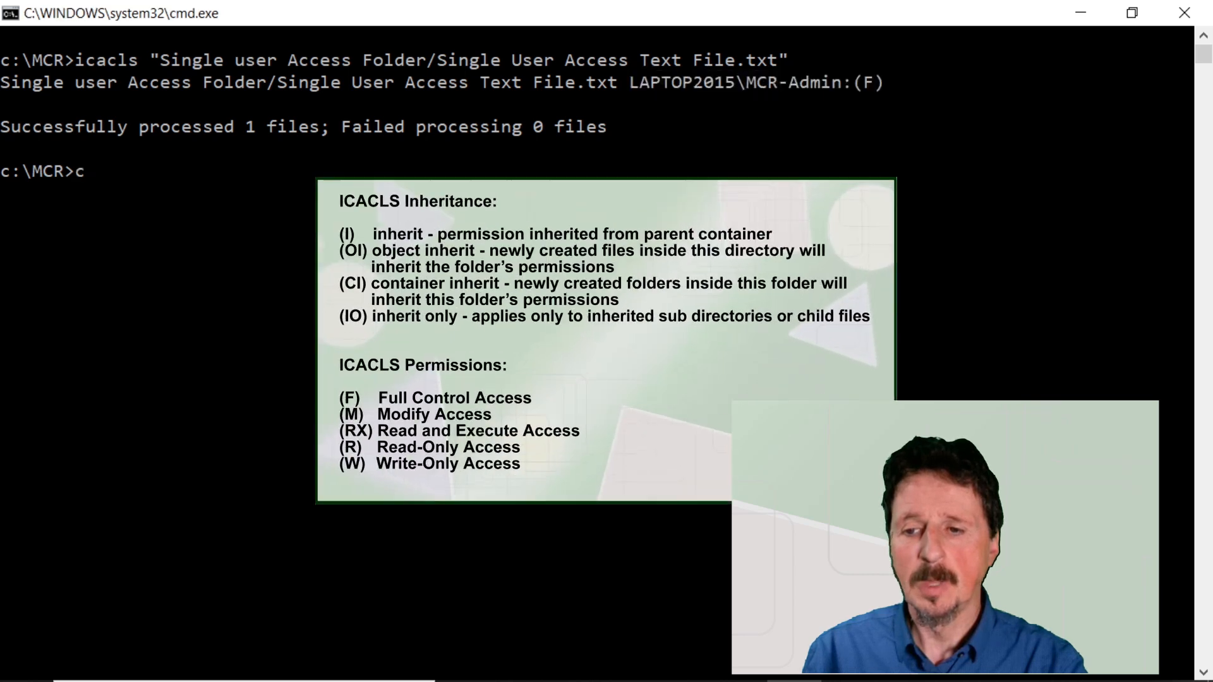